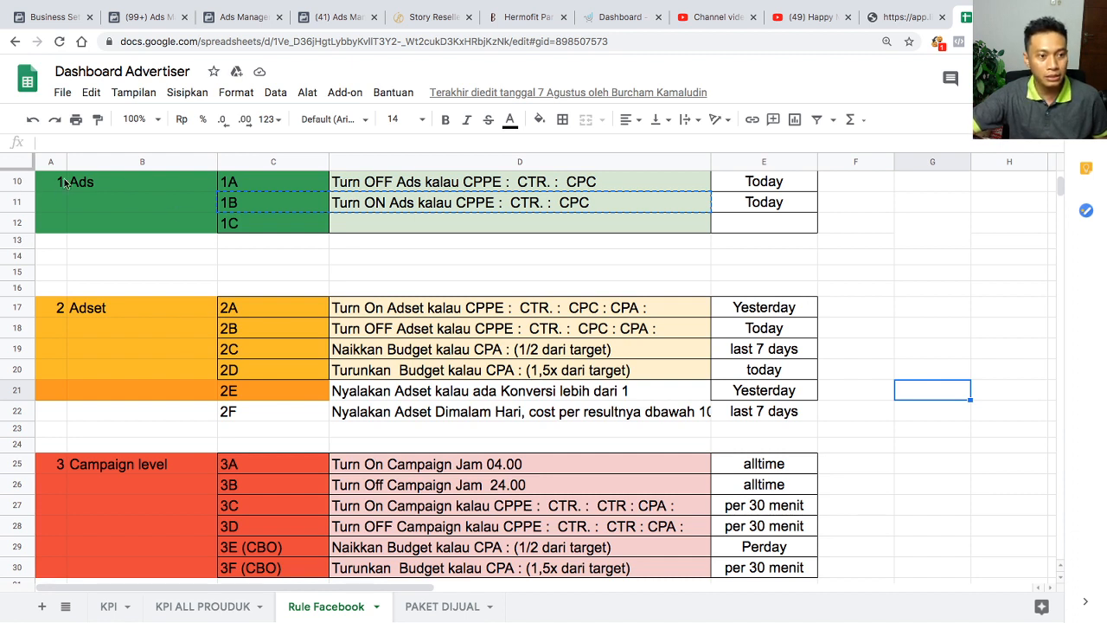
# - Examine the Adset rules 2A to 2F and their frequencies in the Rule Facebook sheet
pyautogui.moveTo(62, 310); pyautogui.dragTo(813, 412)
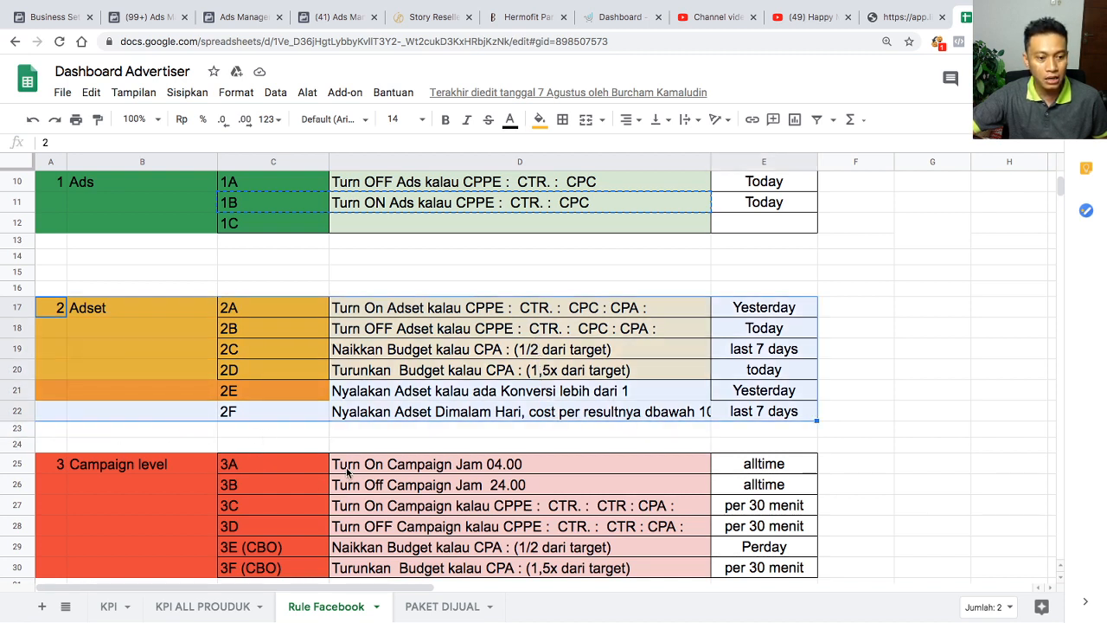
pyautogui.scroll(-3, 346, 470)
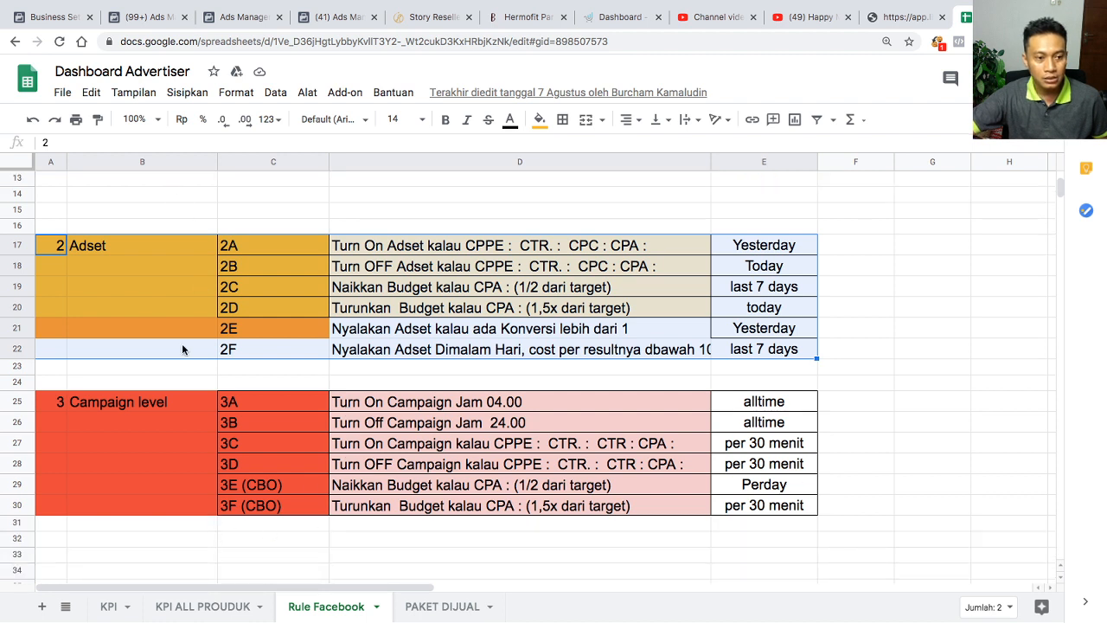
pyautogui.click(867, 369)
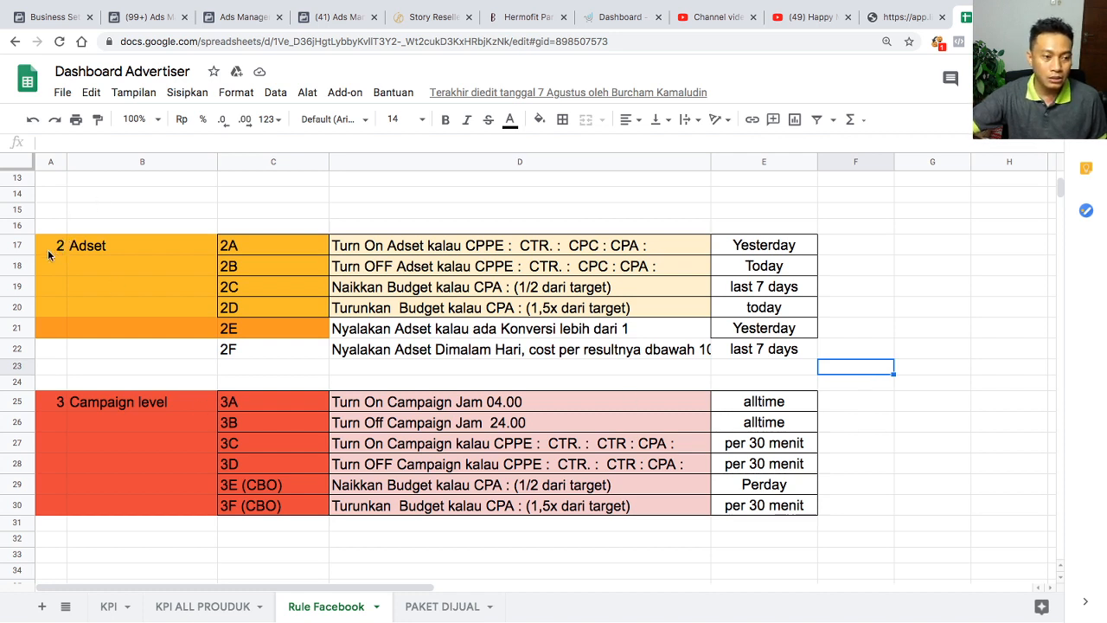
pyautogui.moveTo(50, 251); pyautogui.dragTo(761, 353)
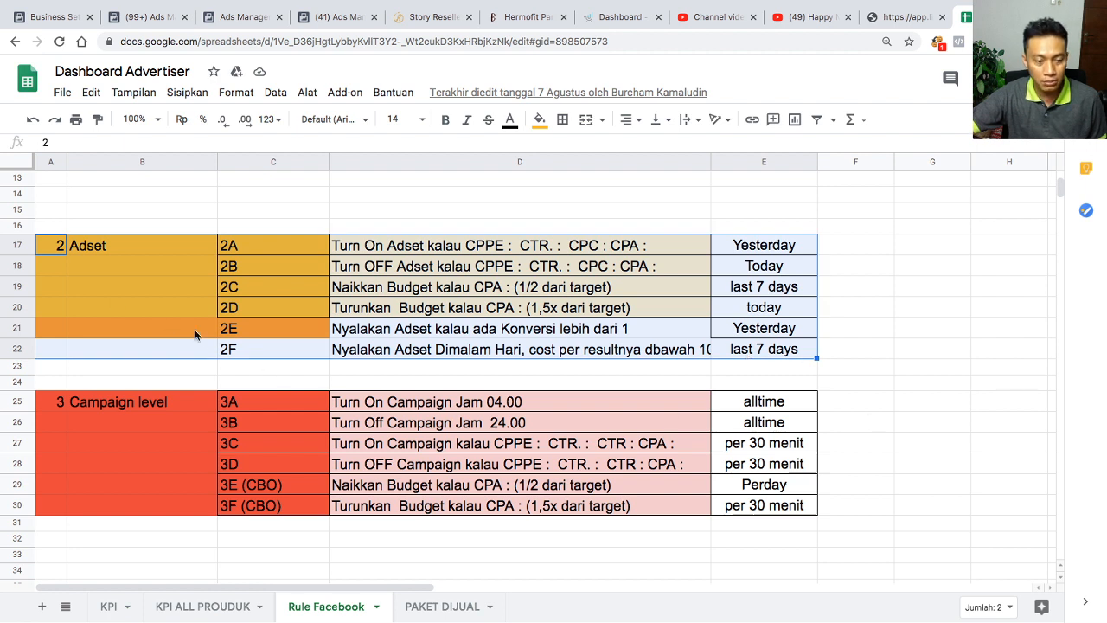
pyautogui.moveTo(241, 619)
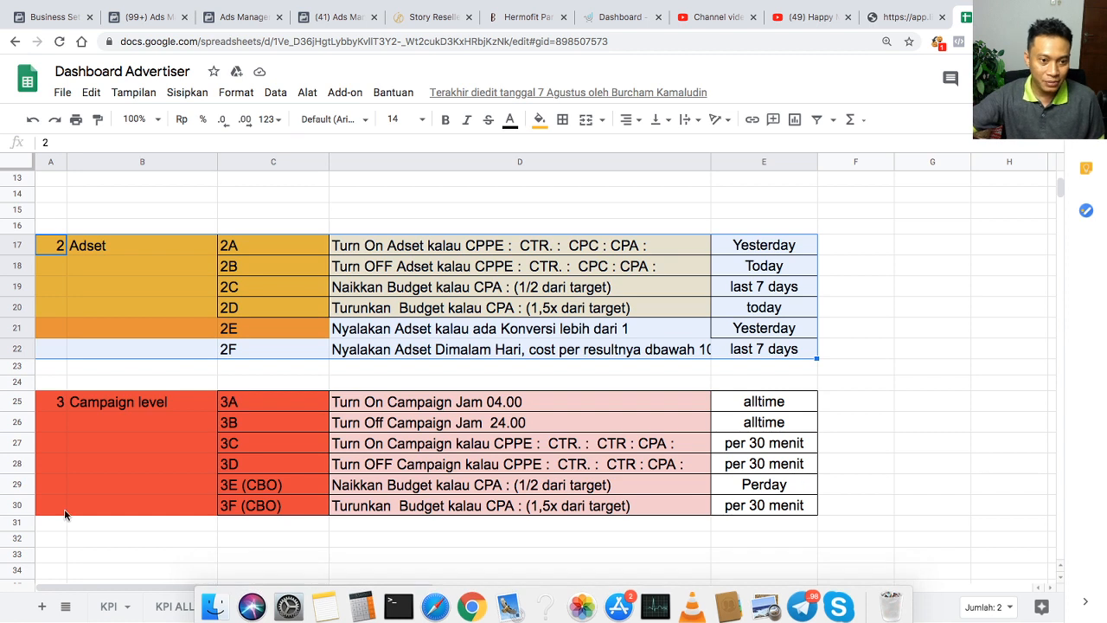
pyautogui.click(903, 406)
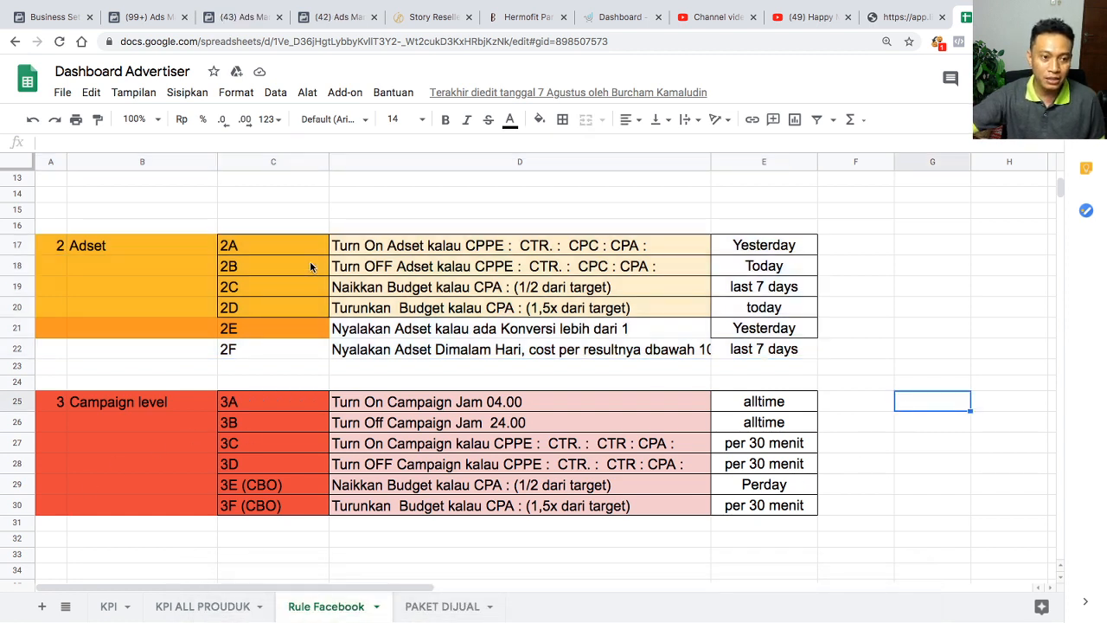
# - Copy the code and description of Adset rule 2A from the Rule Facebook sheet
pyautogui.moveTo(271, 244); pyautogui.dragTo(514, 251)
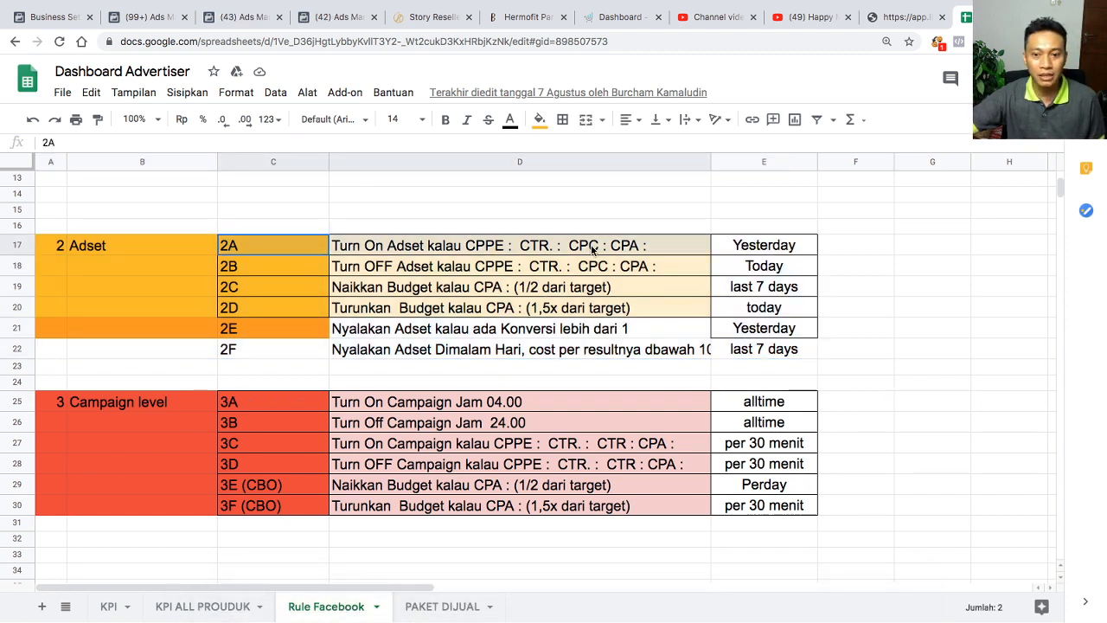
pyautogui.hotkey('ctrl', 'c')
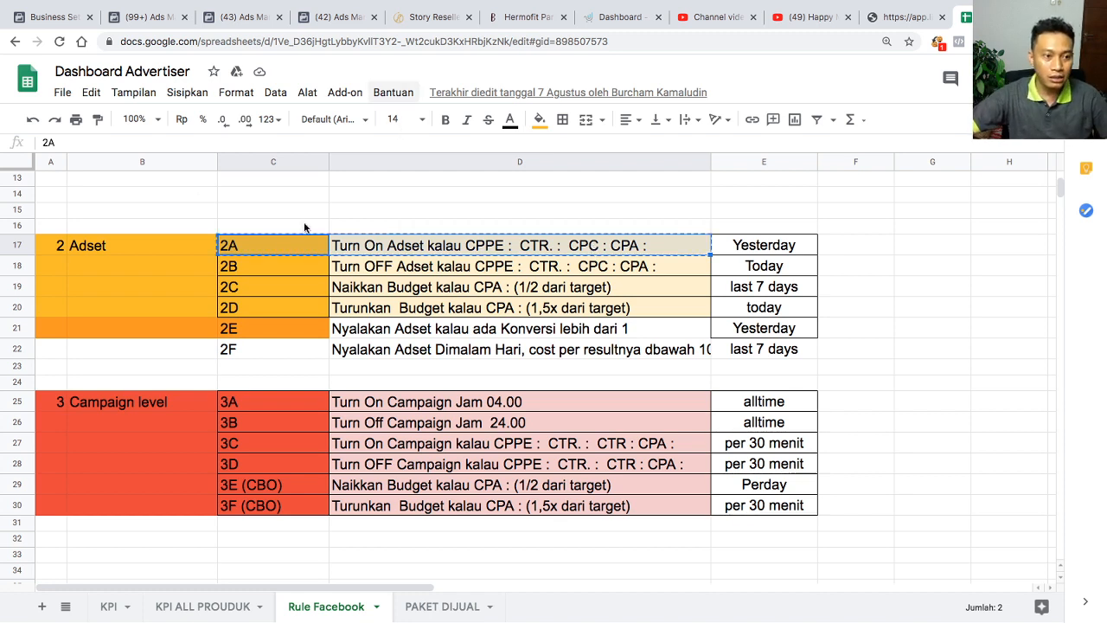
# - Review the Ads, Adset and Campaign level rules in the sheet, and the ad sets' performance metrics in Facebook Ads Manager
pyautogui.scroll(1, 294, 234)
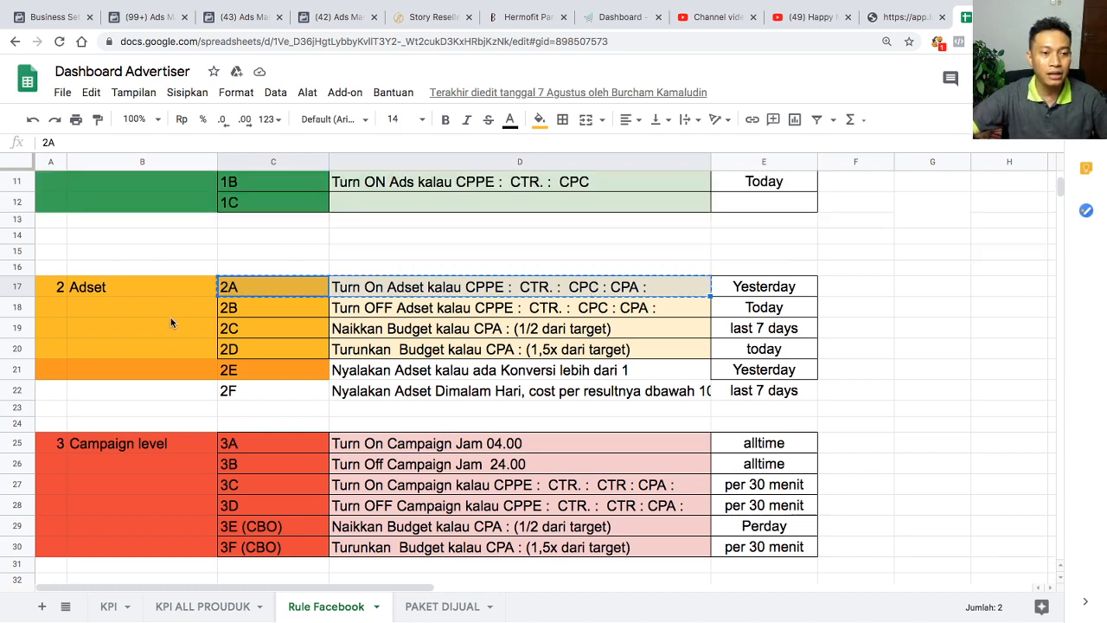
pyautogui.scroll(2, 124, 312)
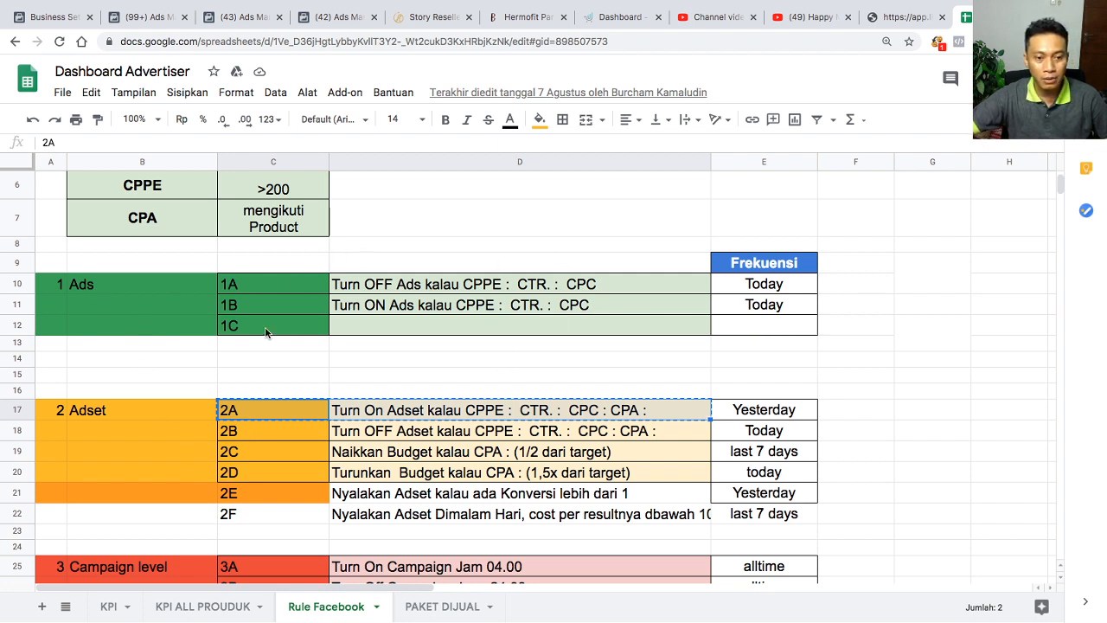
pyautogui.click(415, 360)
pyautogui.scroll(-2, 386, 410)
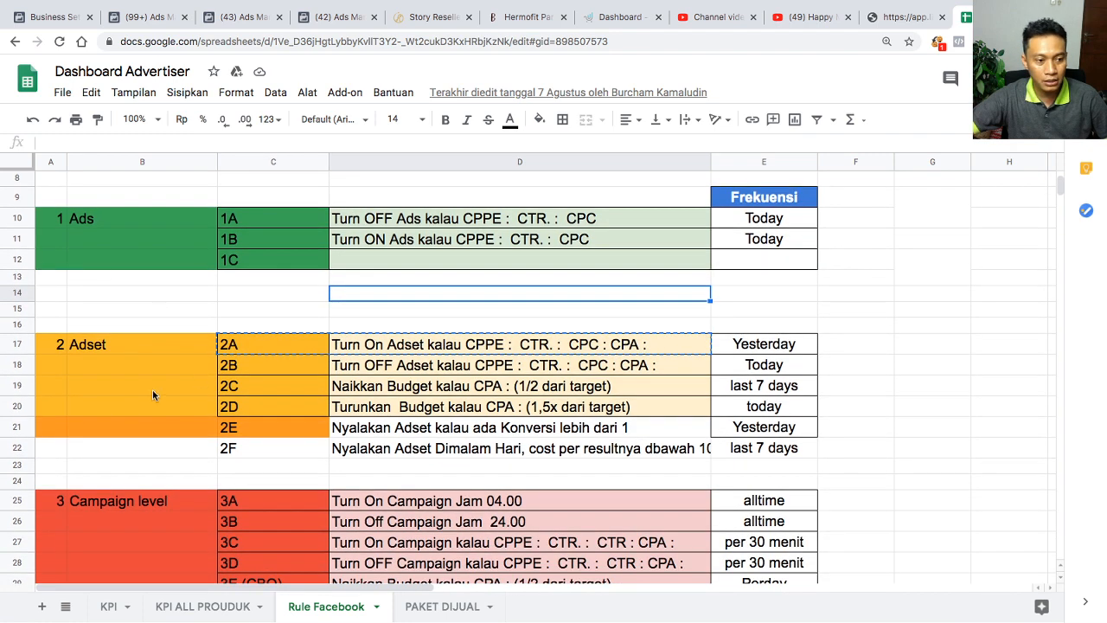
pyautogui.scroll(-2, 171, 383)
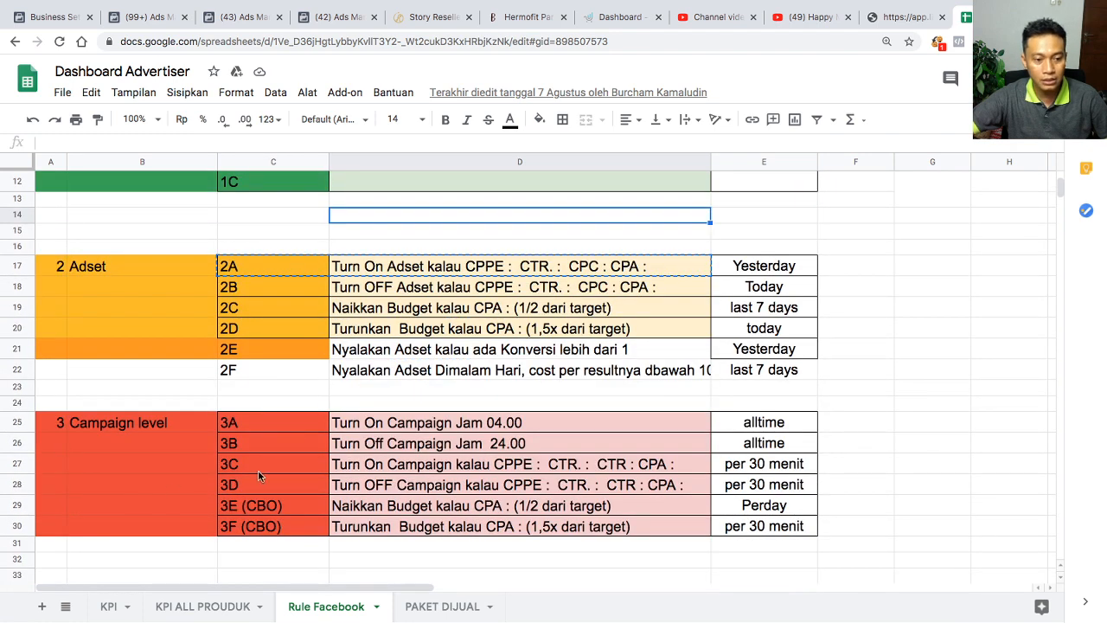
pyautogui.scroll(1, 260, 467)
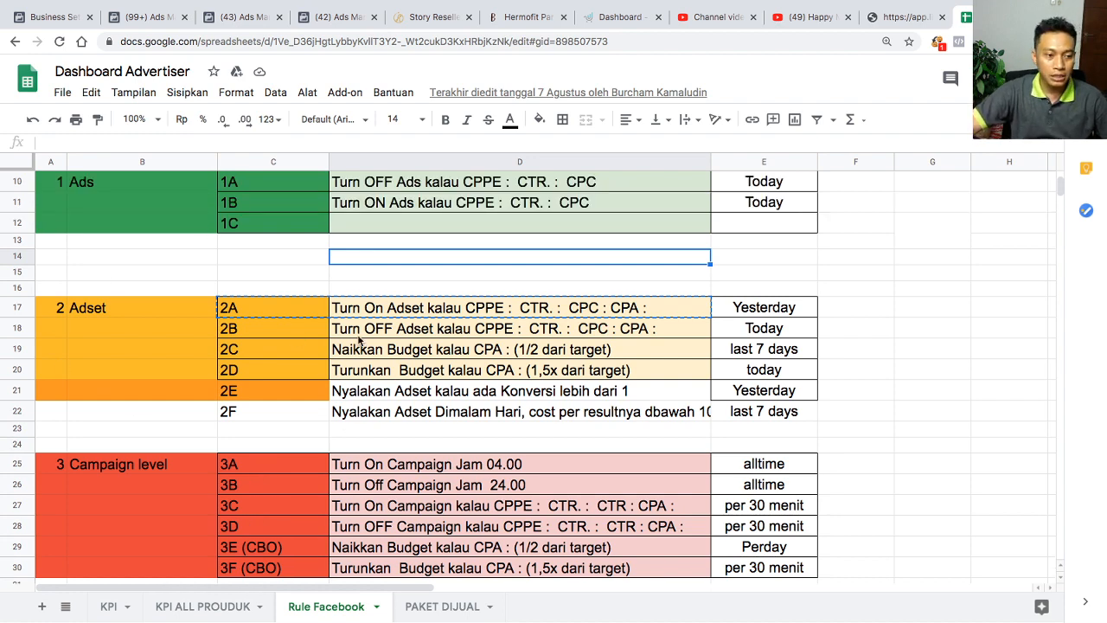
pyautogui.click(336, 18)
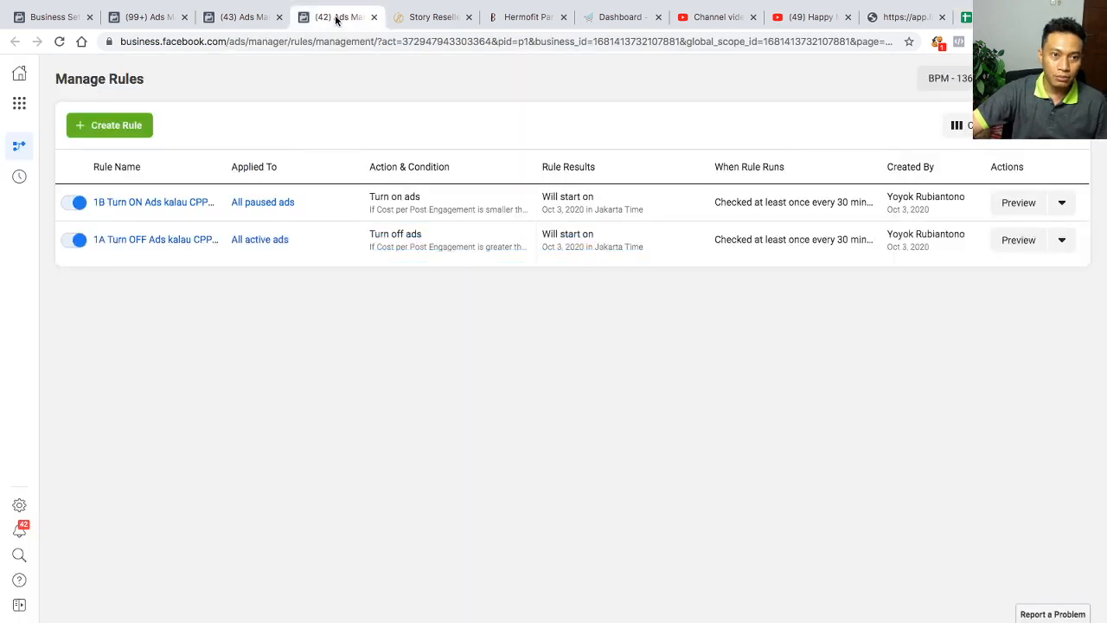
pyautogui.click(239, 18)
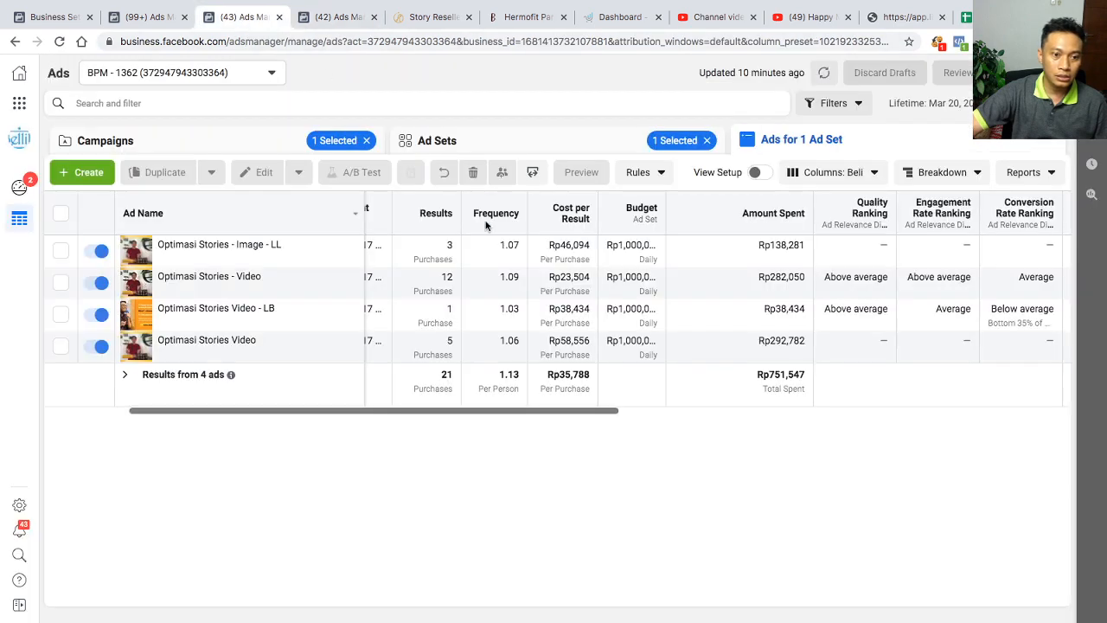
pyautogui.click(465, 143)
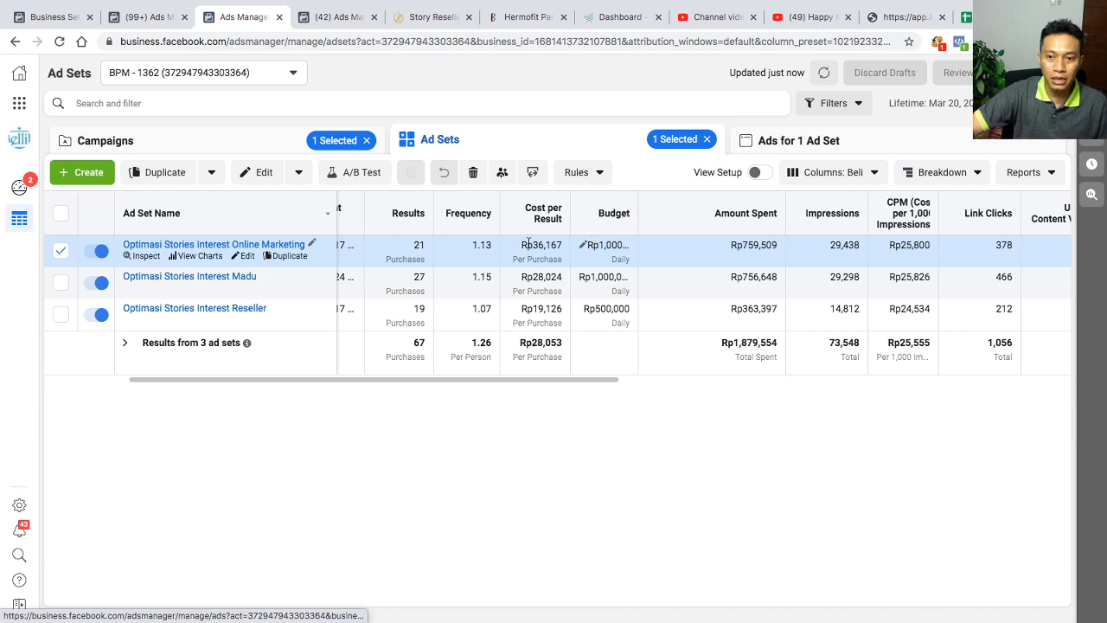
pyautogui.moveTo(458, 381); pyautogui.dragTo(625, 390)
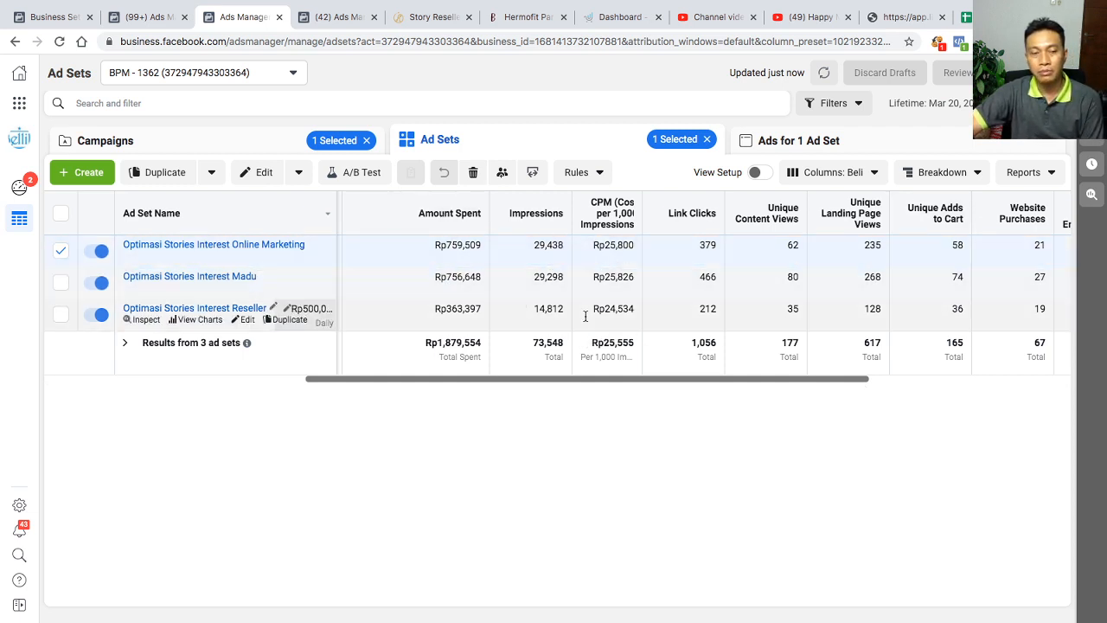
# - Start a new rule on Facebook's Manage Rules page, named with the copied text "2A Turn On Adset kalau CPPE : CTR. : CPC : CPA :"
pyautogui.click(341, 21)
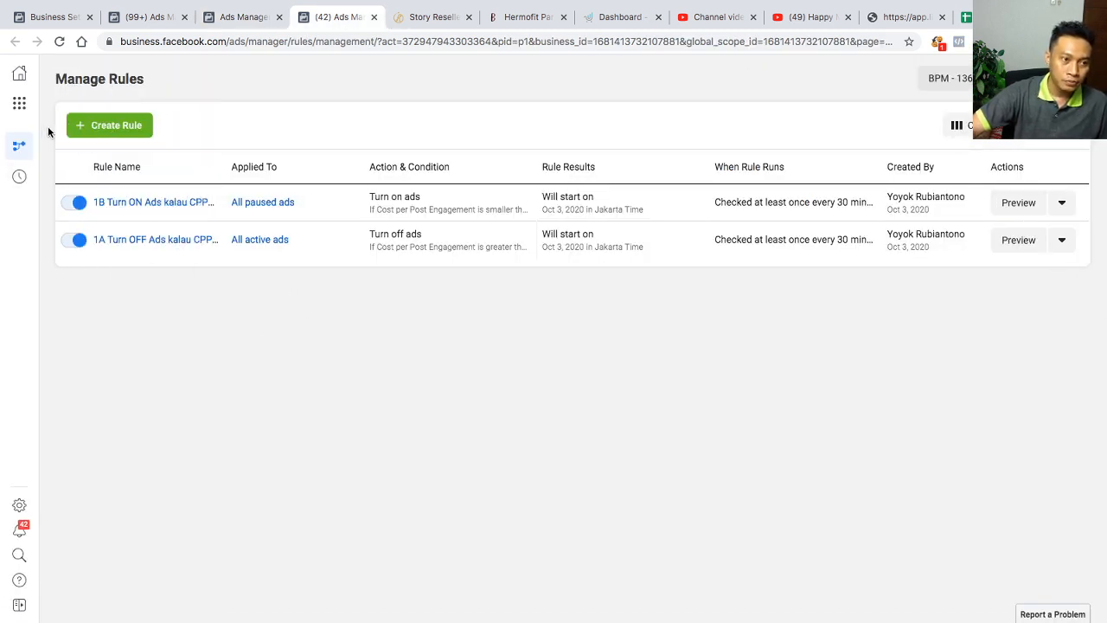
pyautogui.click(87, 130)
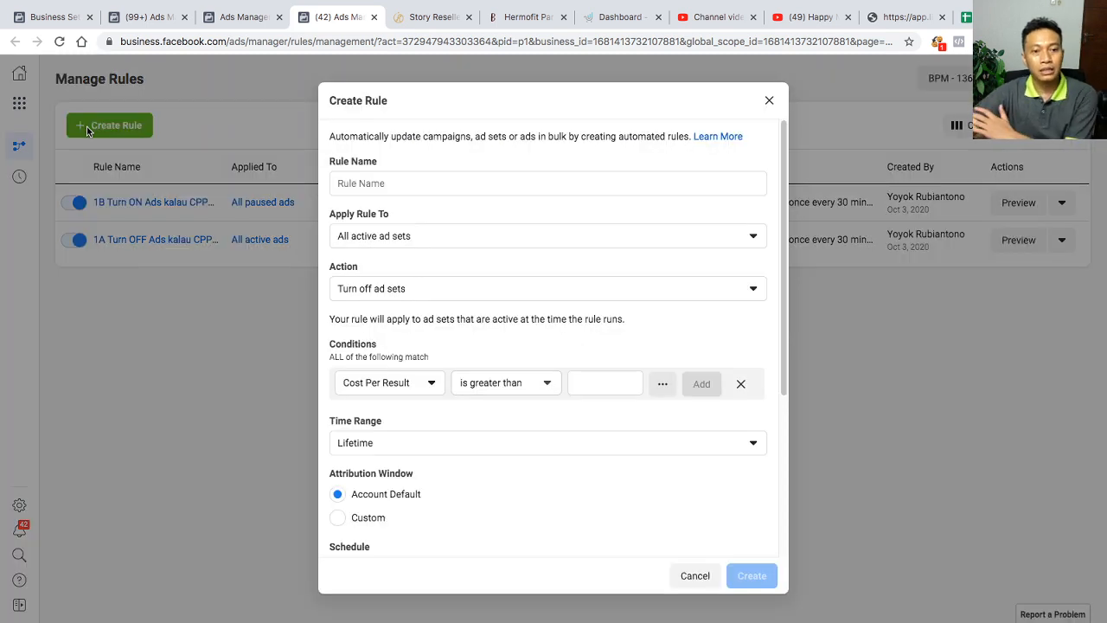
pyautogui.click(420, 183)
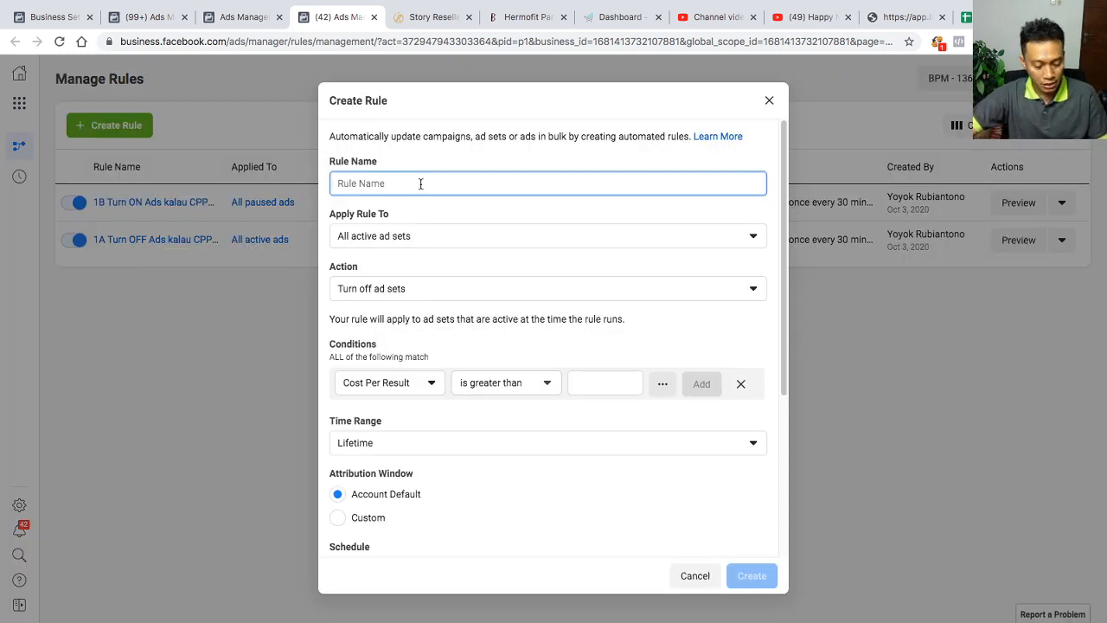
pyautogui.hotkey('ctrl', 'v')
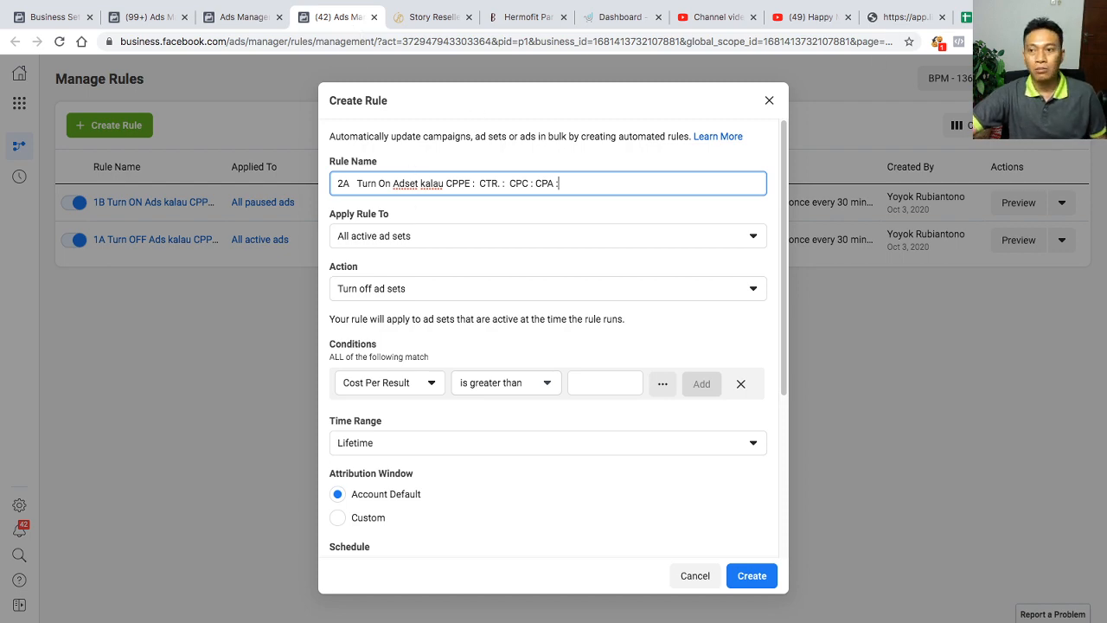
# - Check rule 2A's conditions and frequency in the Google sheet, and set the new Facebook rule's action to Turn on ad sets
pyautogui.click(990, 17)
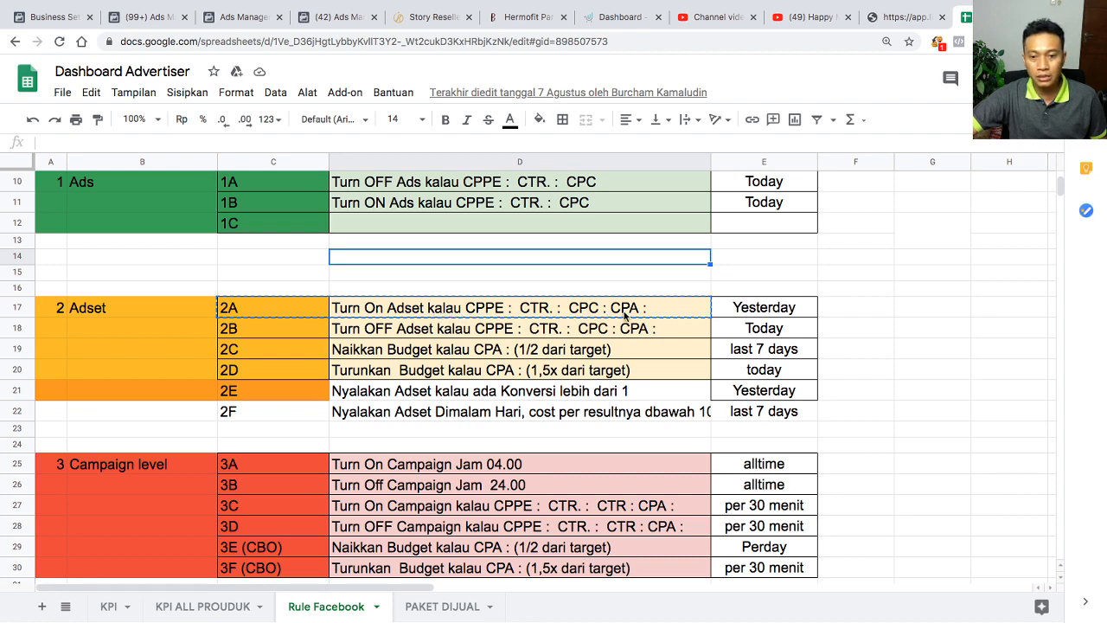
pyautogui.click(729, 313)
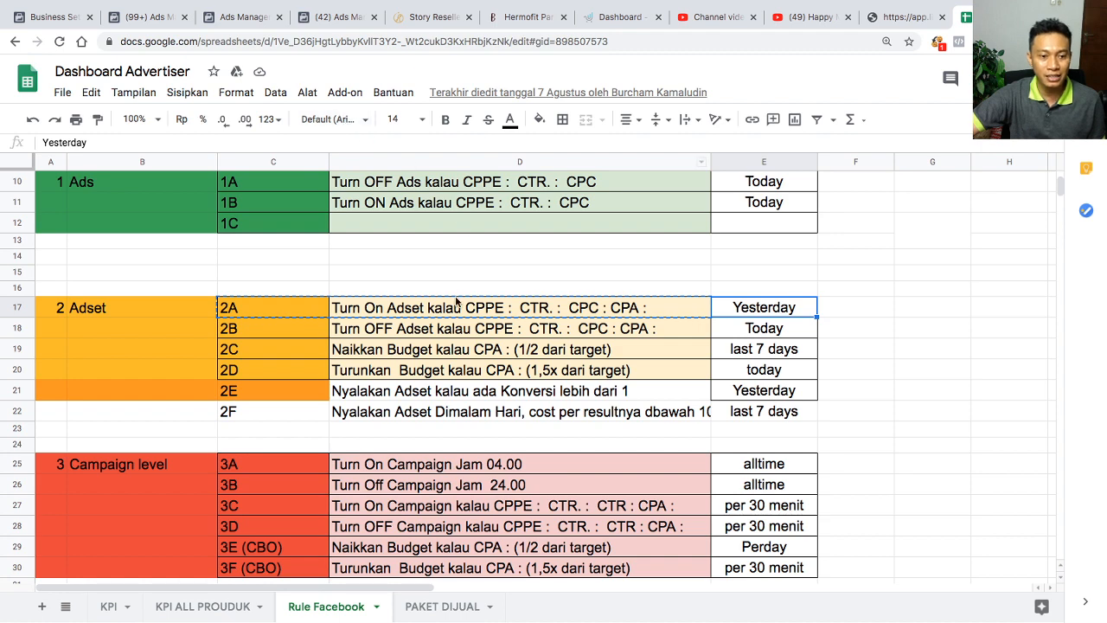
pyautogui.click(341, 17)
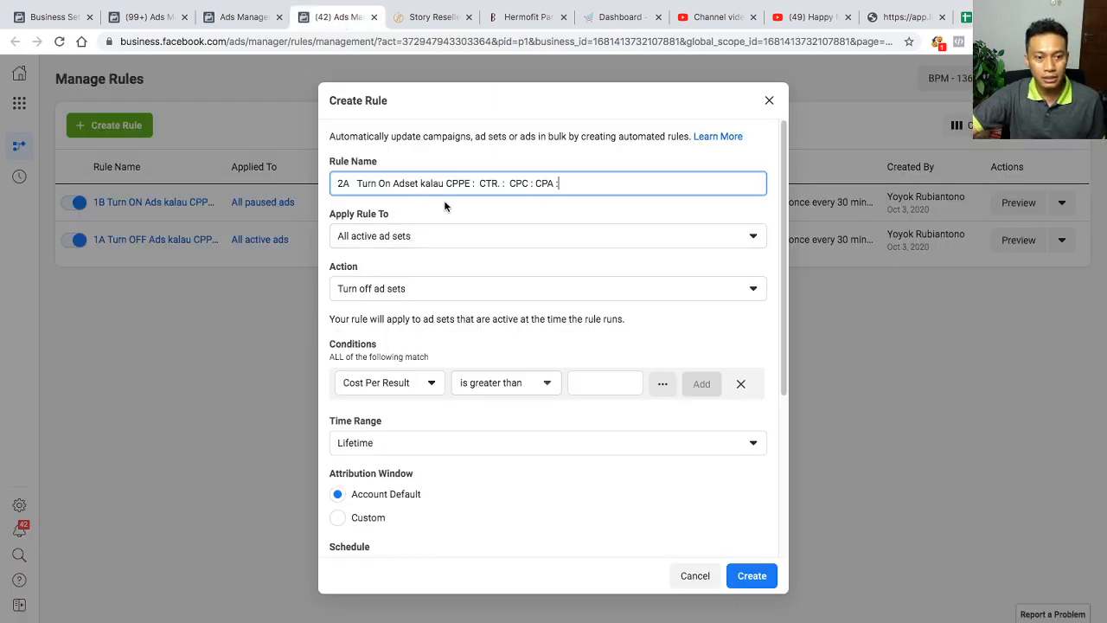
pyautogui.click(391, 288)
pyautogui.click(376, 346)
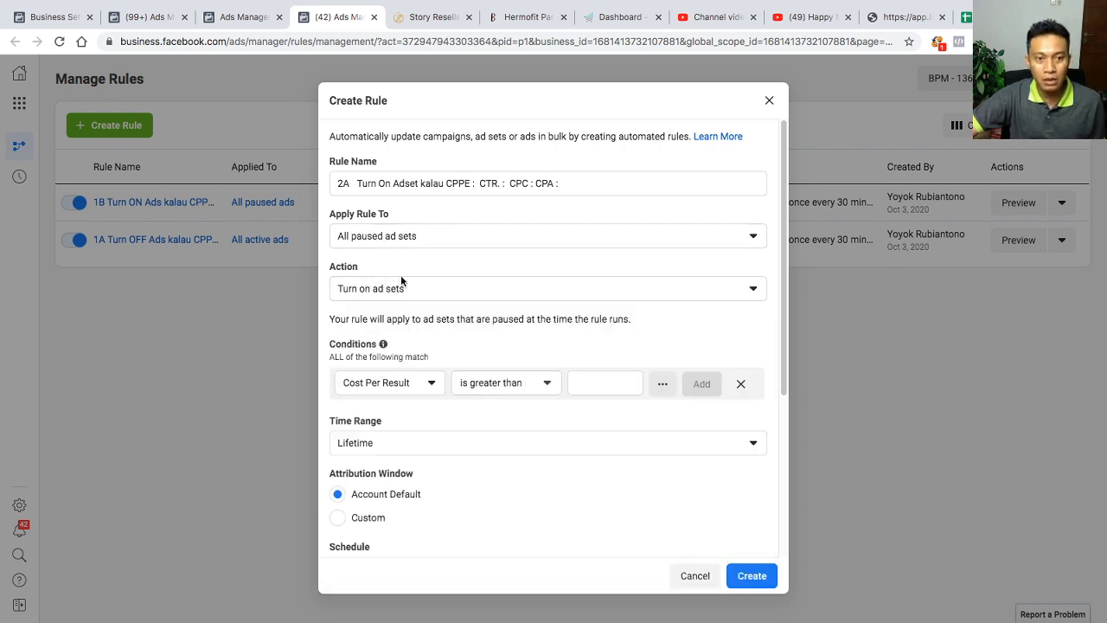
# - Recheck rule 2A in the sheet and add the condition Cost per Post Engagement is smaller than 200 to the Facebook rule
pyautogui.click(464, 182)
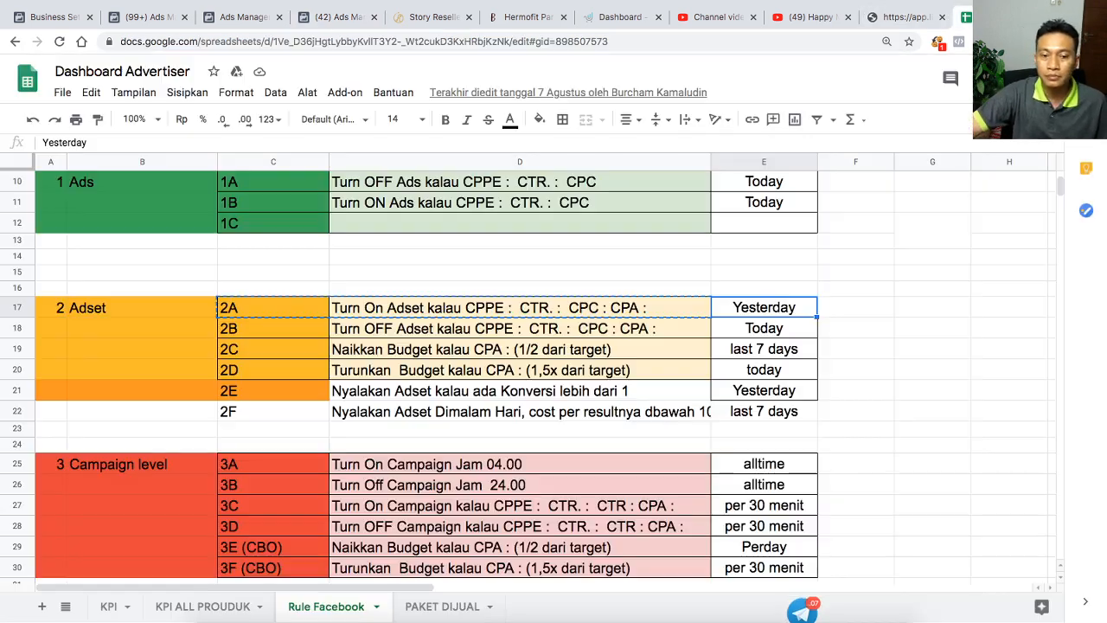
pyautogui.click(966, 16)
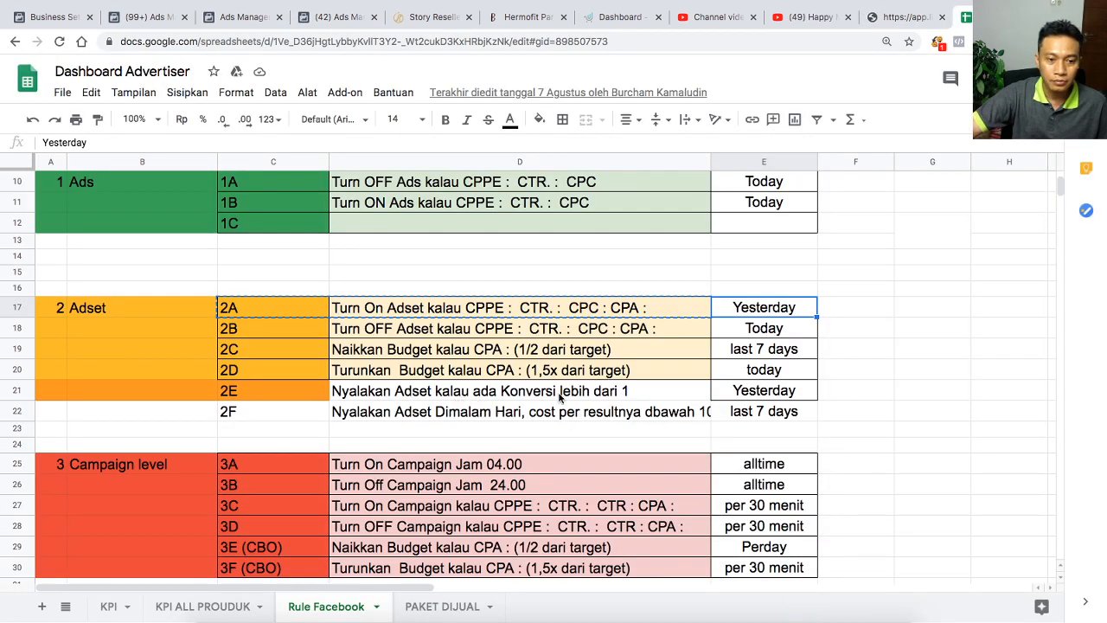
pyautogui.click(332, 17)
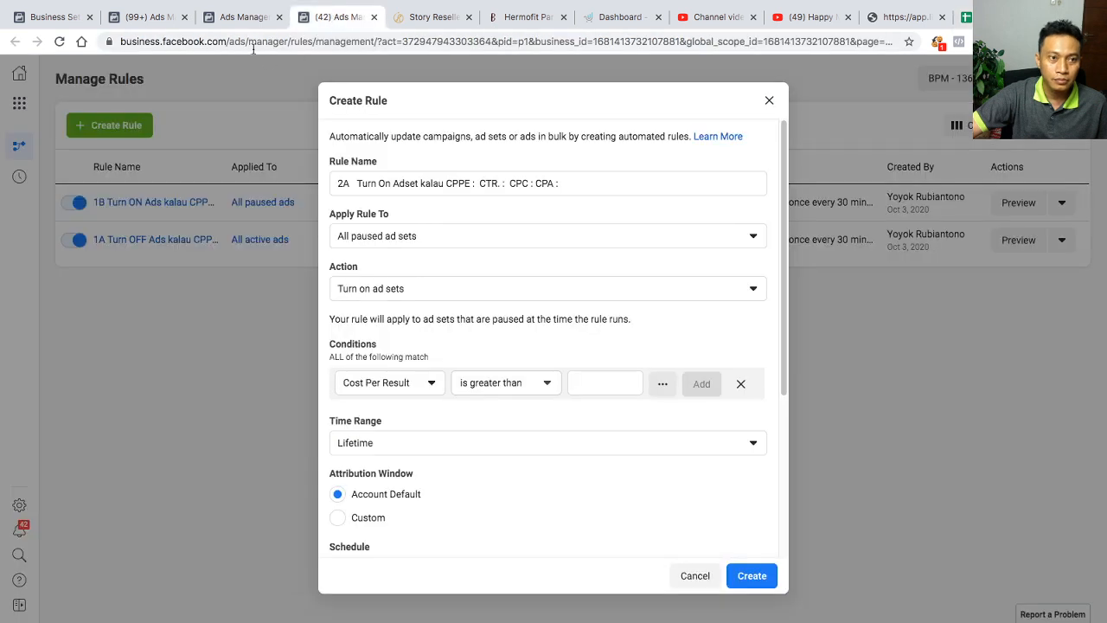
pyautogui.click(402, 390)
pyautogui.write('c')
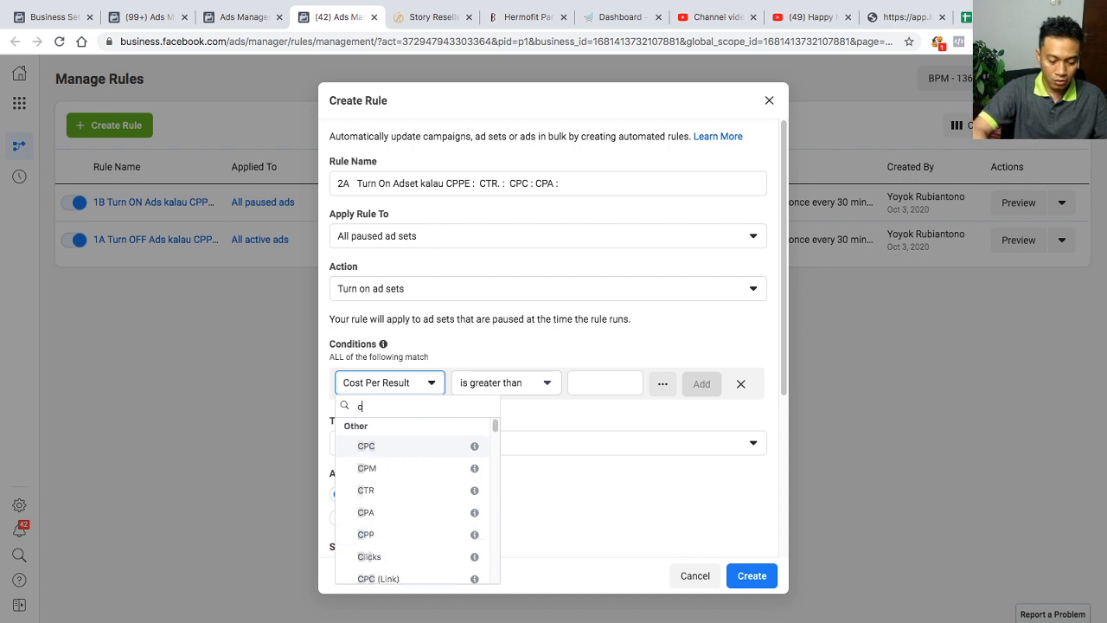
pyautogui.write('ost per pos')
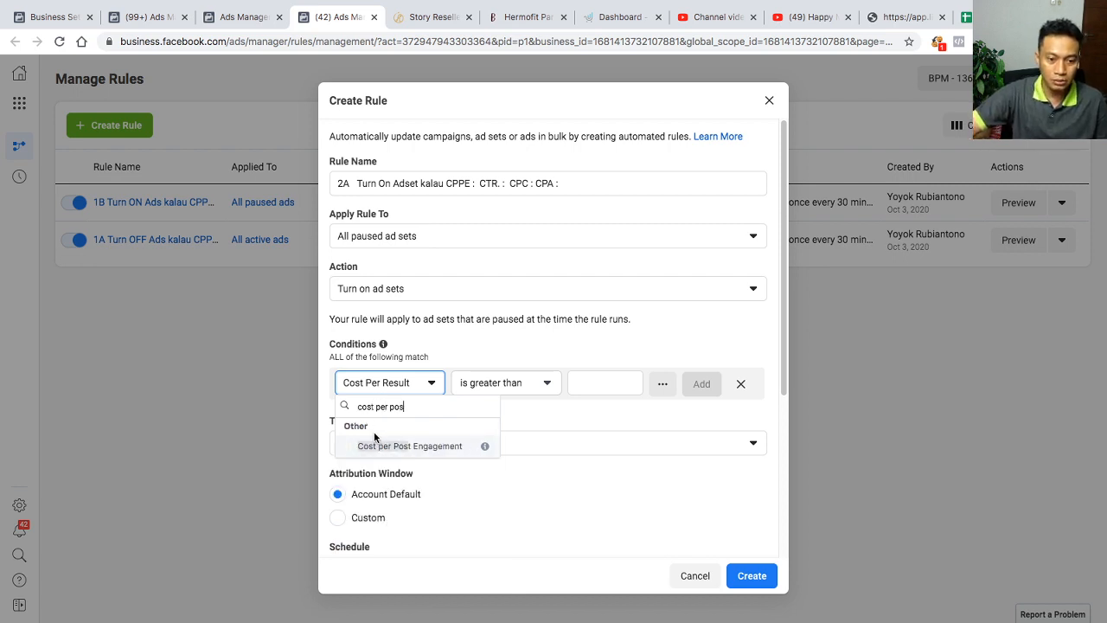
pyautogui.click(385, 445)
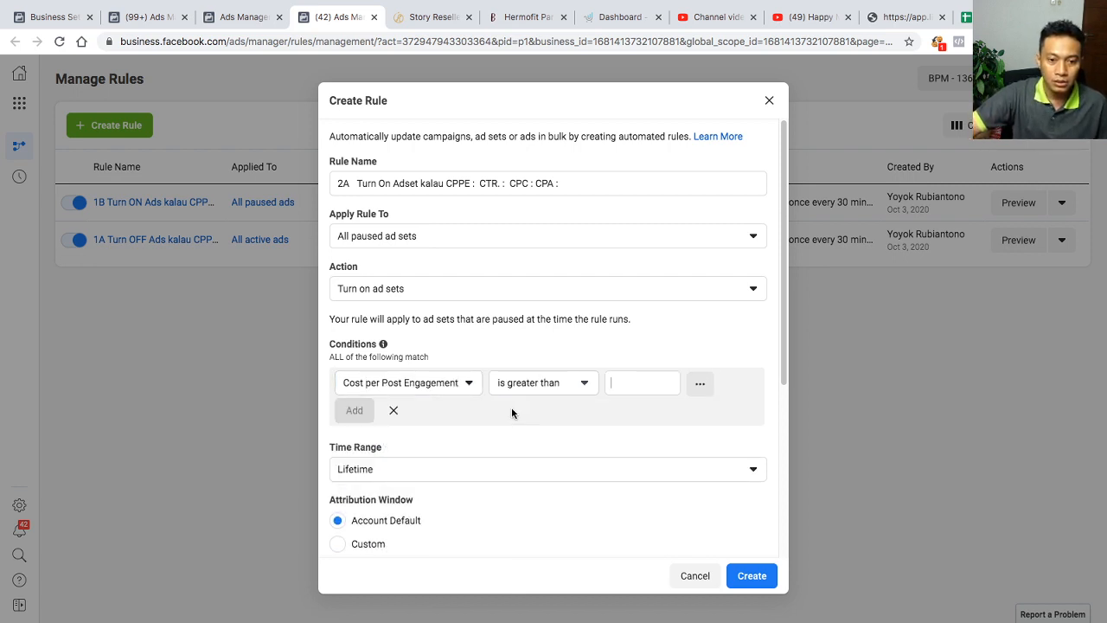
pyautogui.click(553, 382)
pyautogui.click(544, 436)
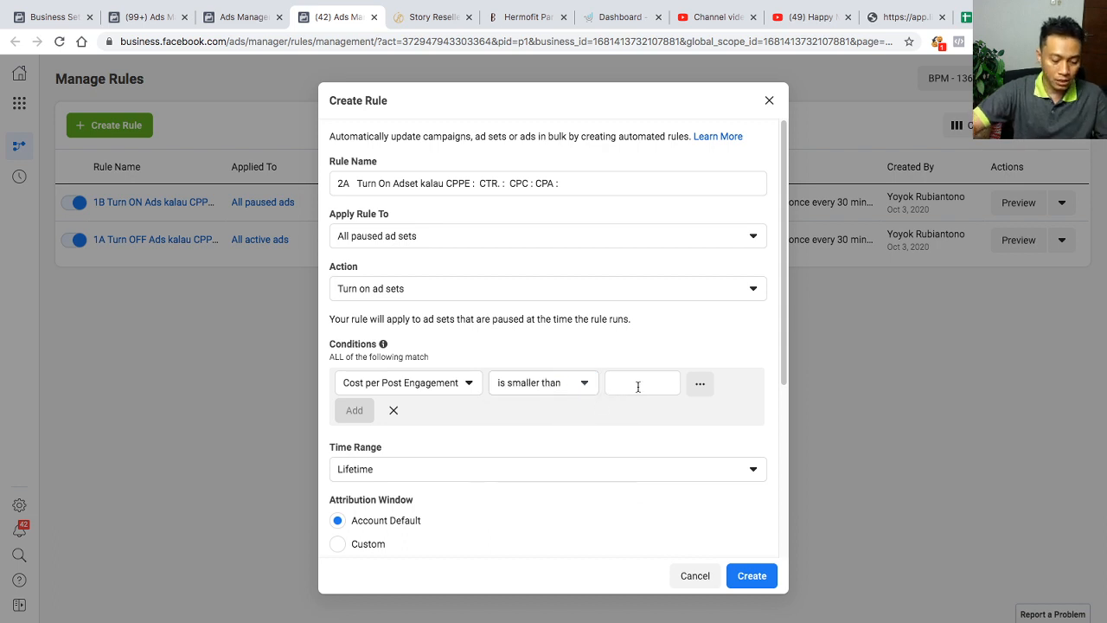
pyautogui.write('200')
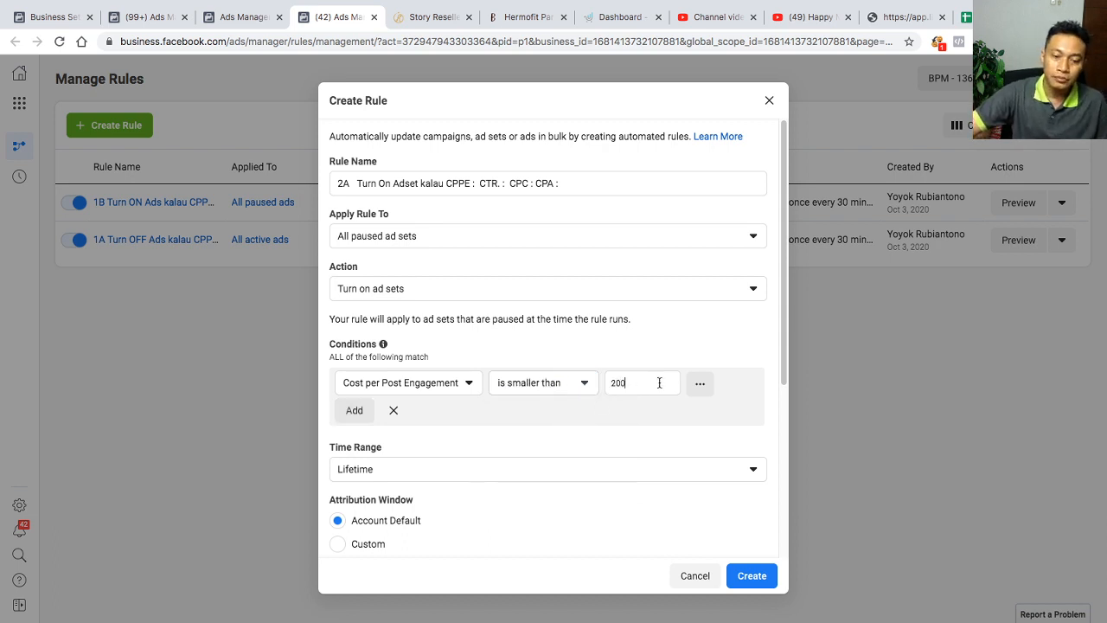
pyautogui.click(343, 410)
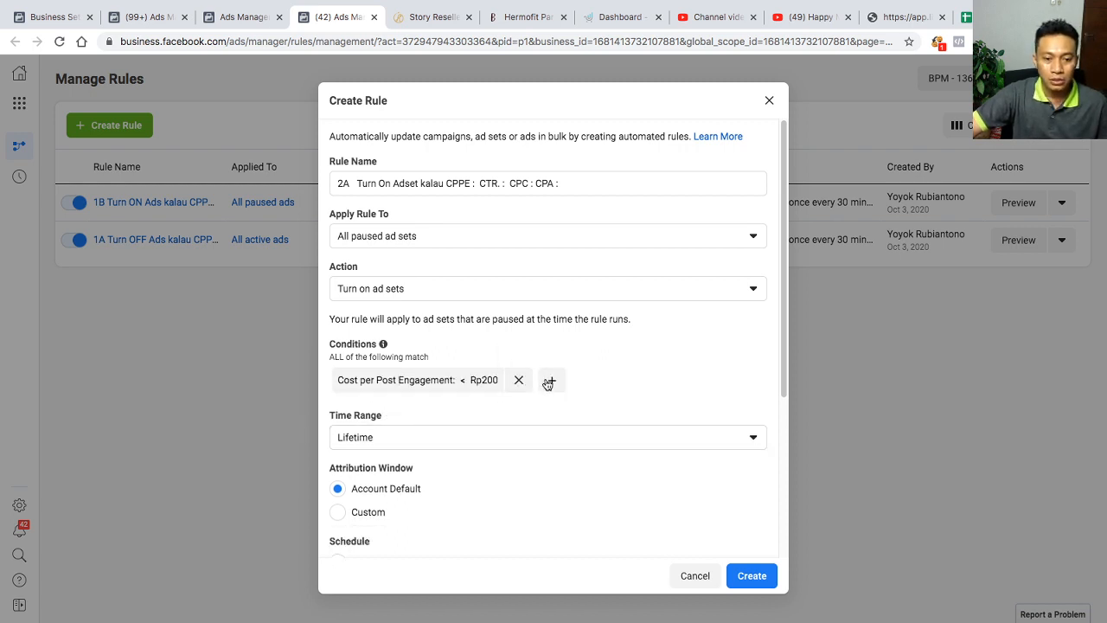
# - Add the condition CTR (Link) is greater than 1.5% to rule 2A
pyautogui.click(551, 384)
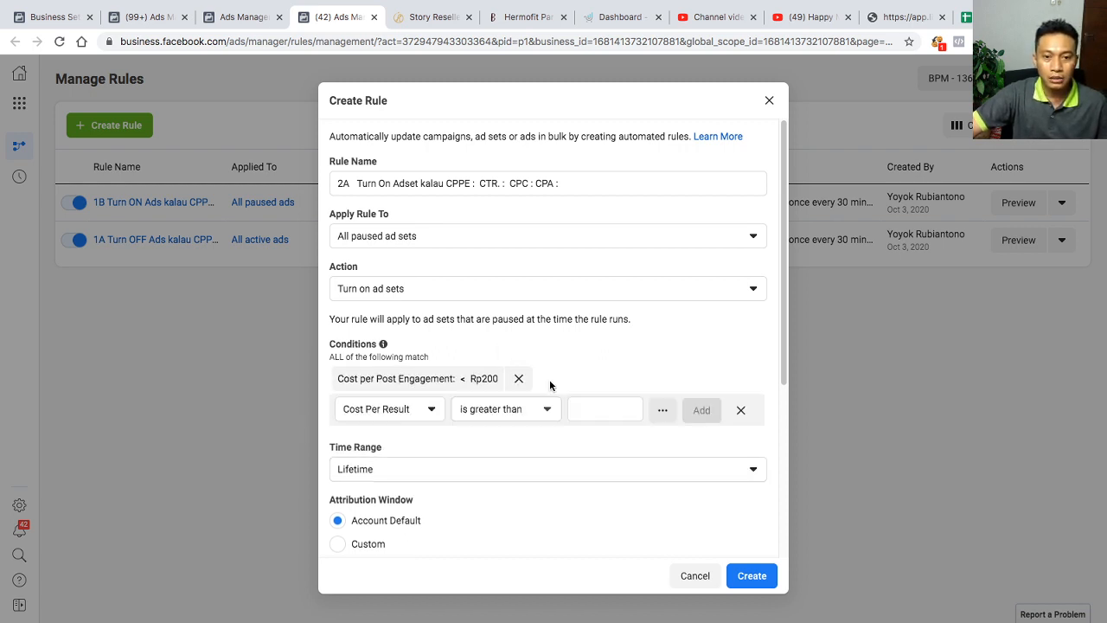
pyautogui.click(397, 412)
pyautogui.write('ctr')
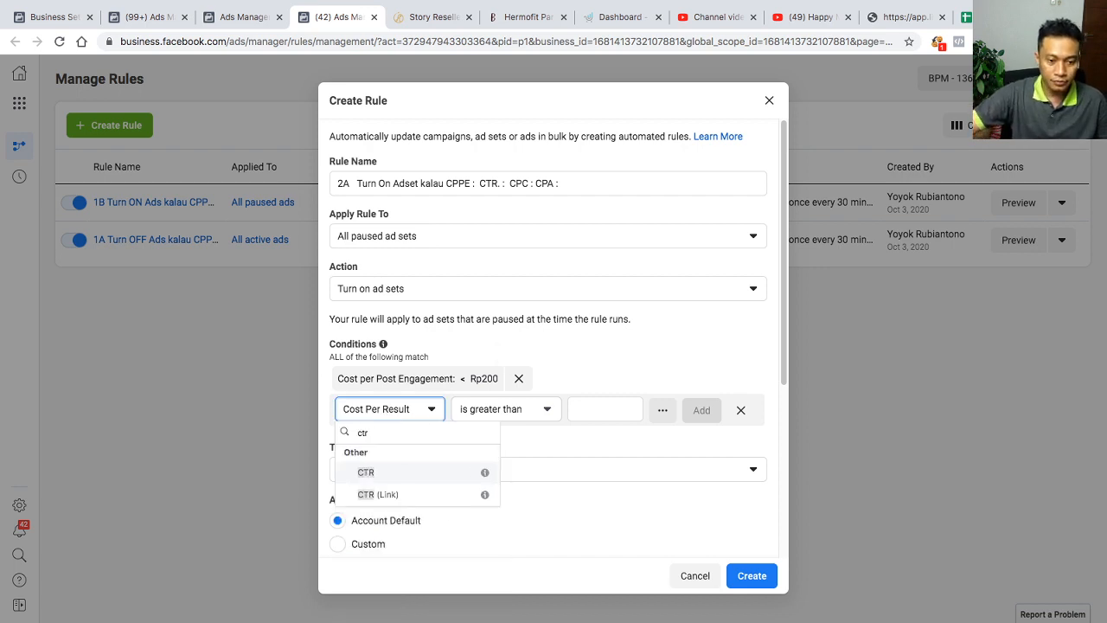
pyautogui.click(437, 497)
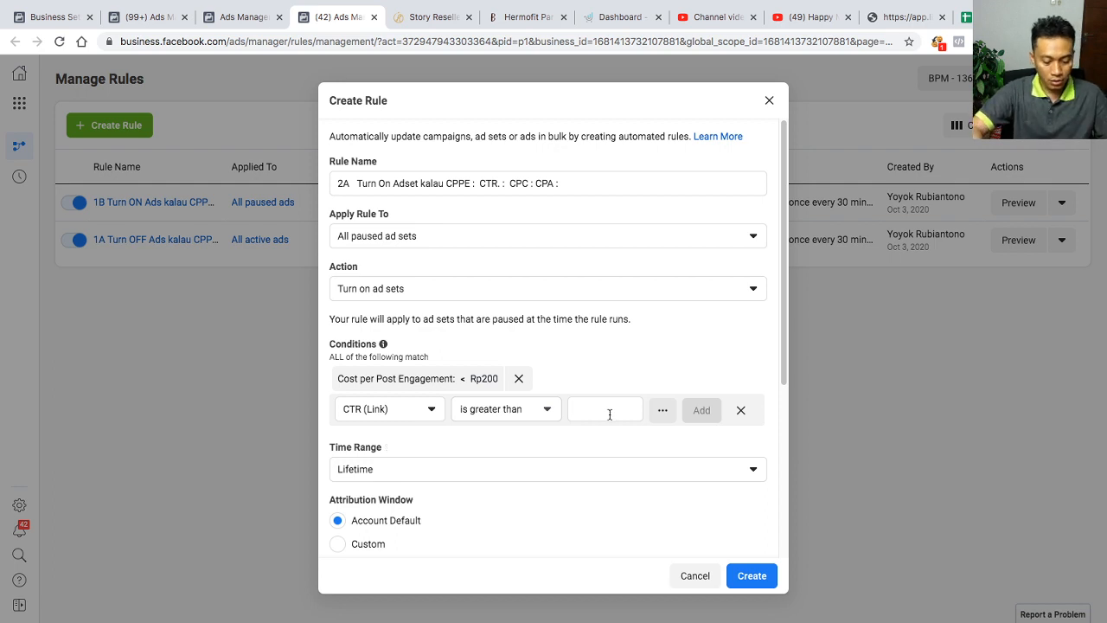
pyautogui.write('1.5%')
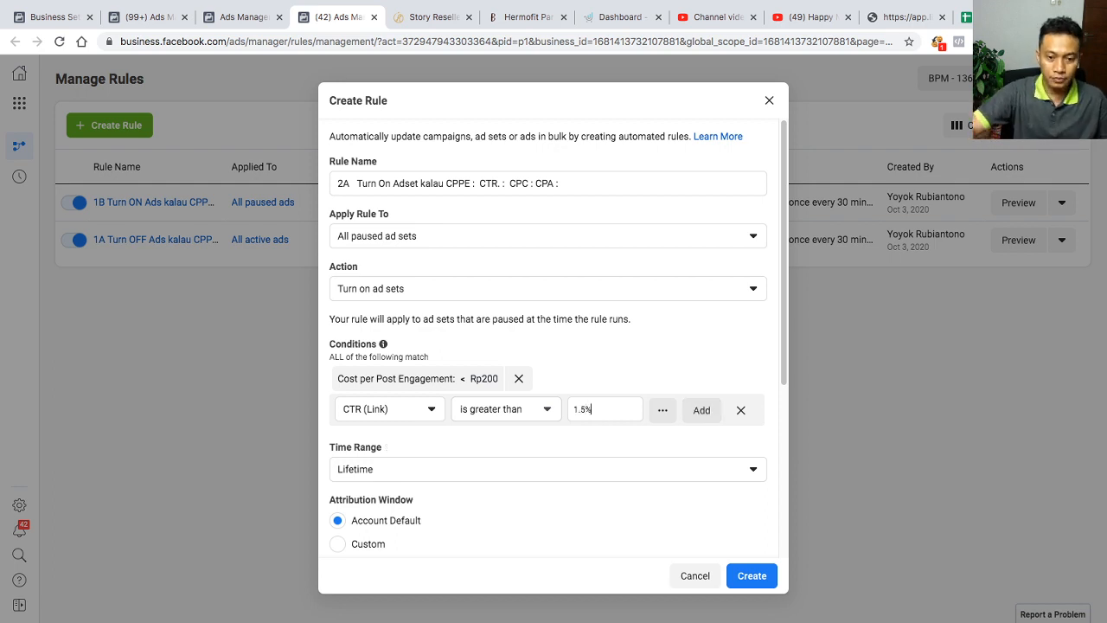
pyautogui.click(701, 410)
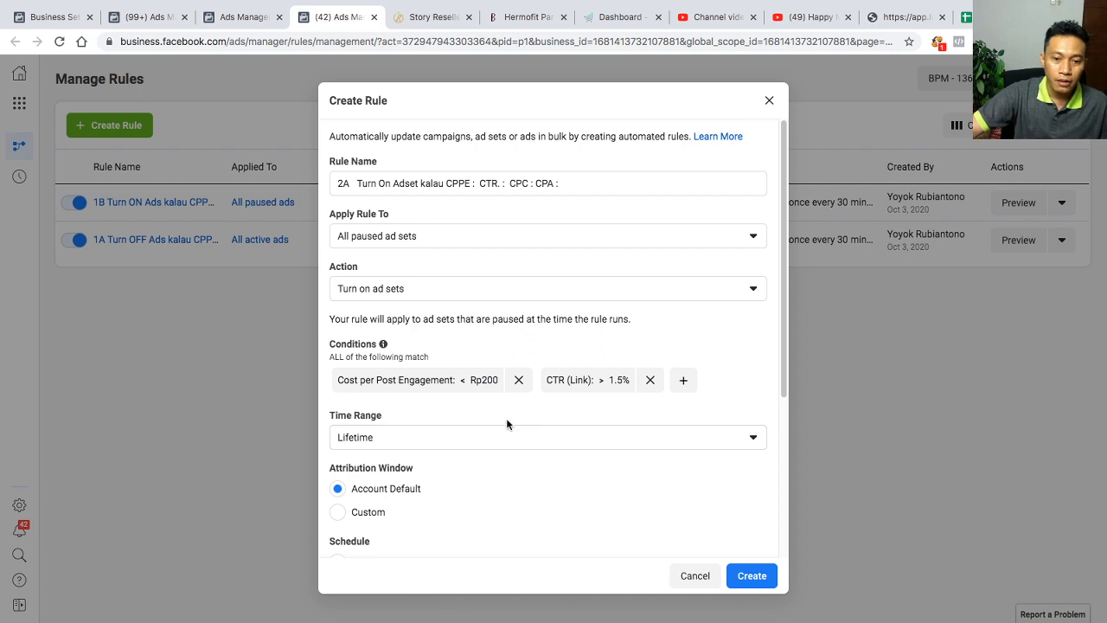
# - Add the condition CPC (Link) is smaller than 1500 to rule 2A, and remove the suggested Lifetime Impressions condition
pyautogui.click(682, 382)
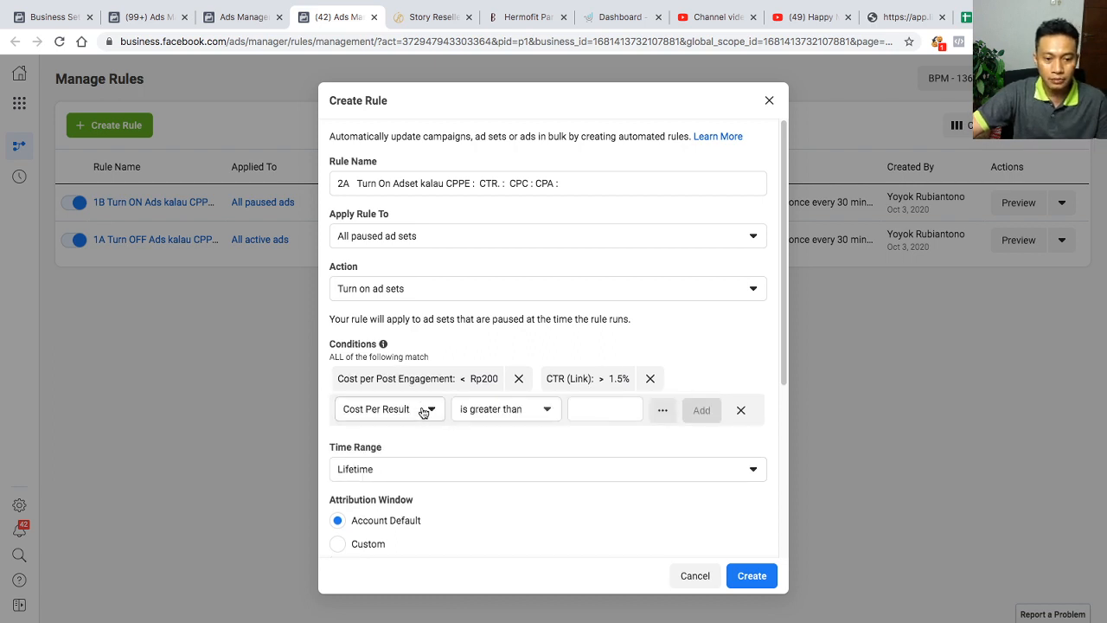
pyautogui.click(424, 410)
pyautogui.write('cpc')
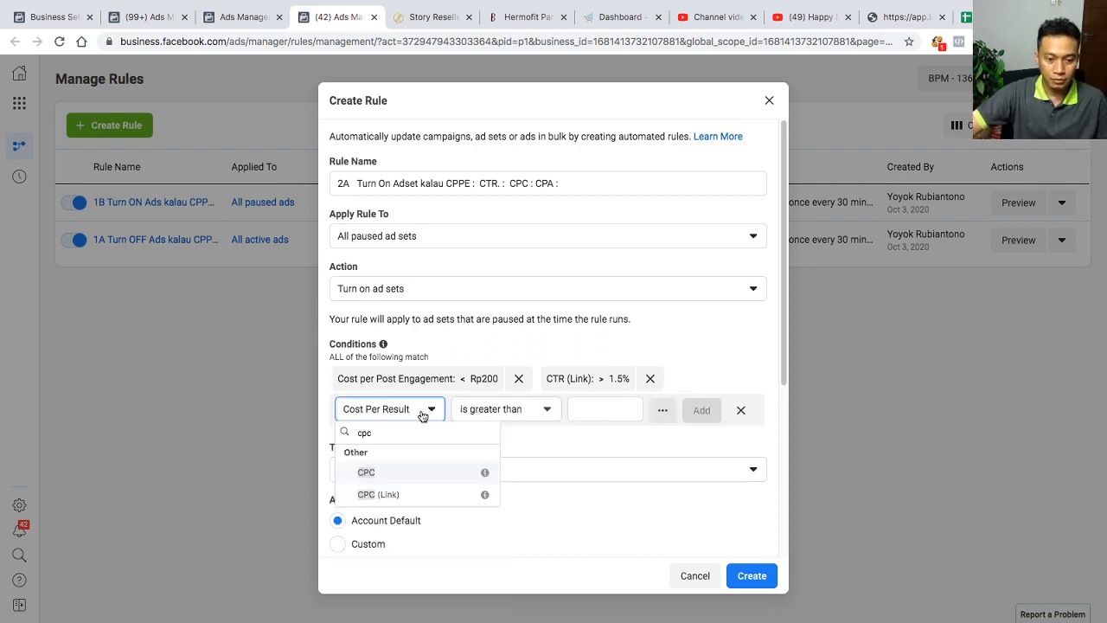
pyautogui.click(378, 494)
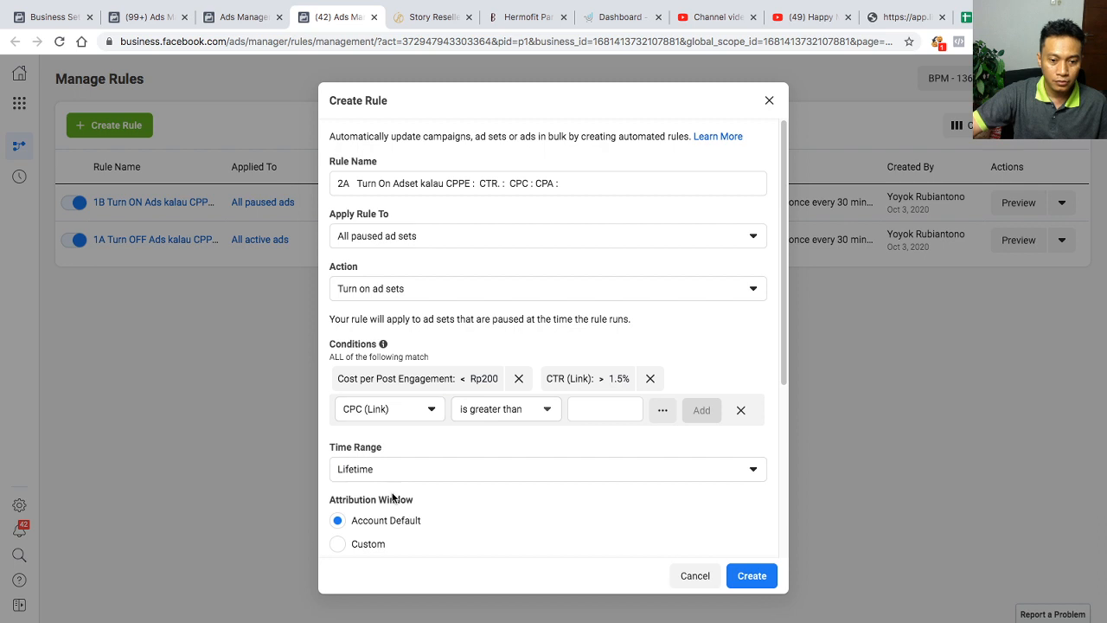
pyautogui.click(524, 414)
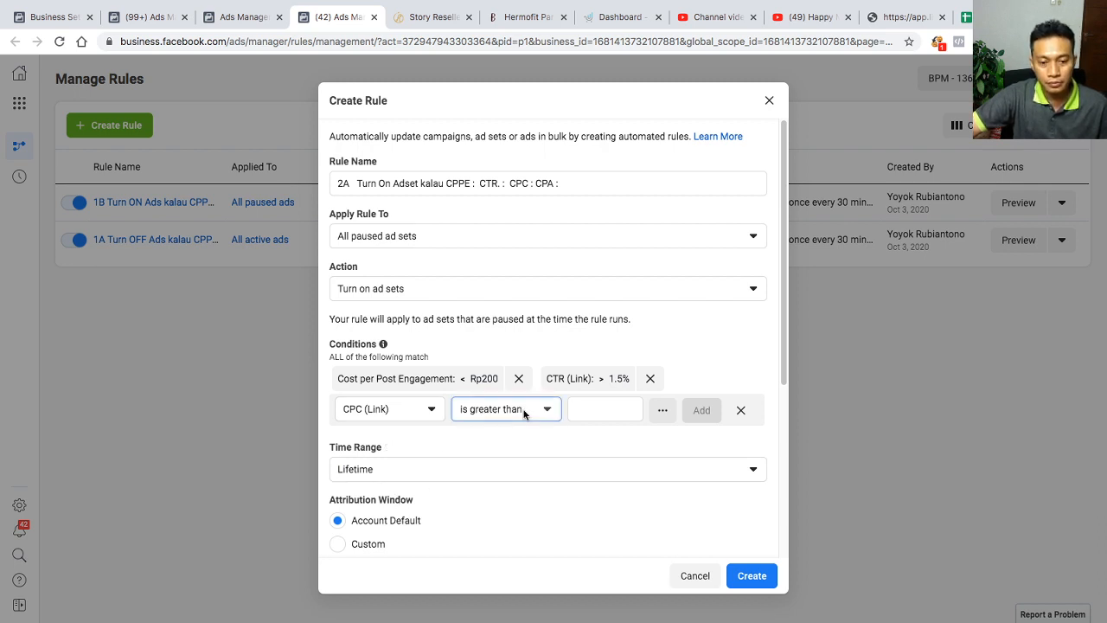
pyautogui.click(496, 462)
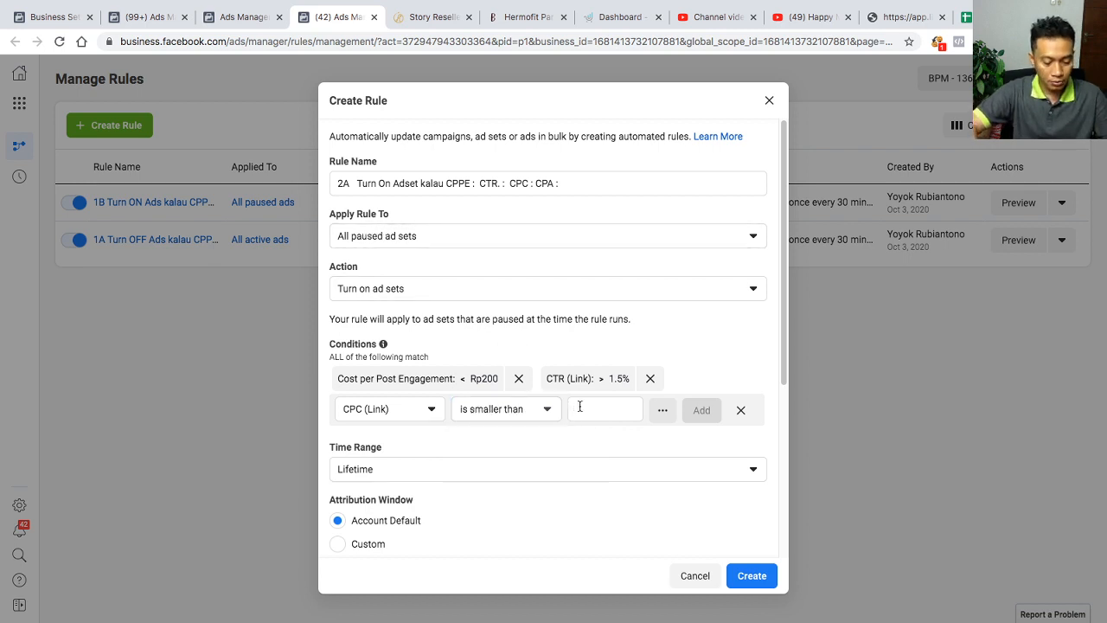
pyautogui.write('1500')
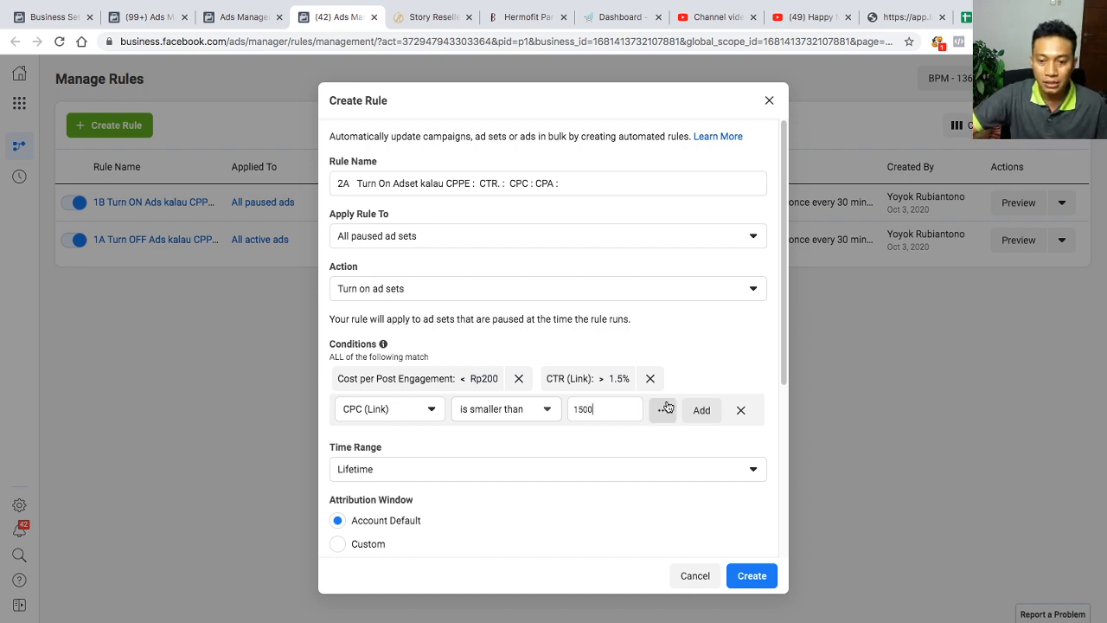
pyautogui.click(701, 410)
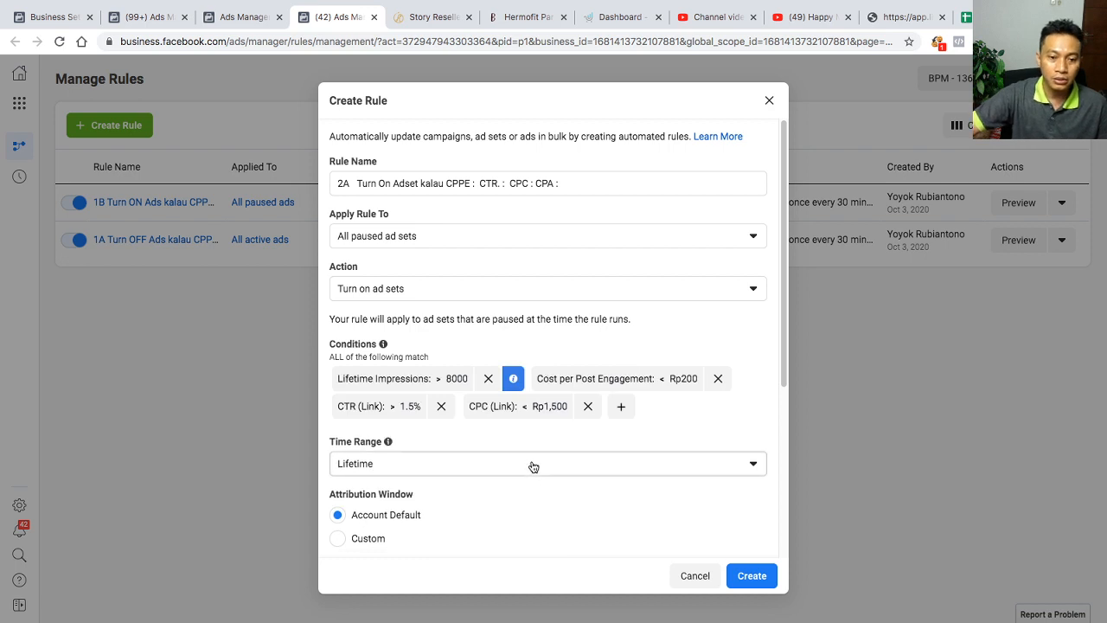
pyautogui.click(488, 380)
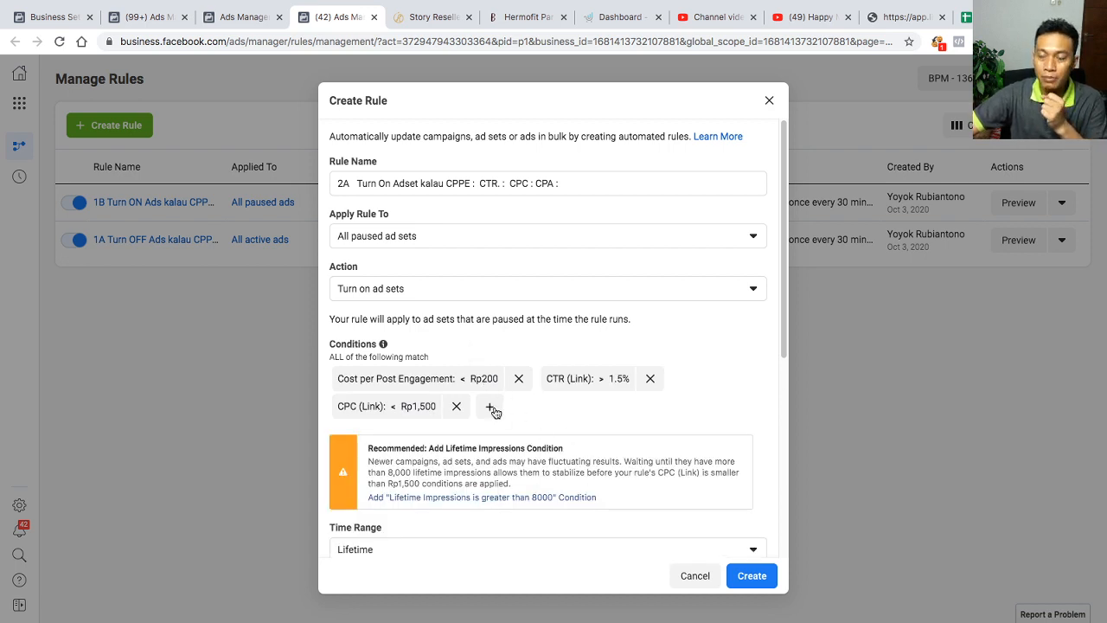
# - Add the condition Cost Per Result is smaller than 30000 to rule 2A
pyautogui.click(491, 409)
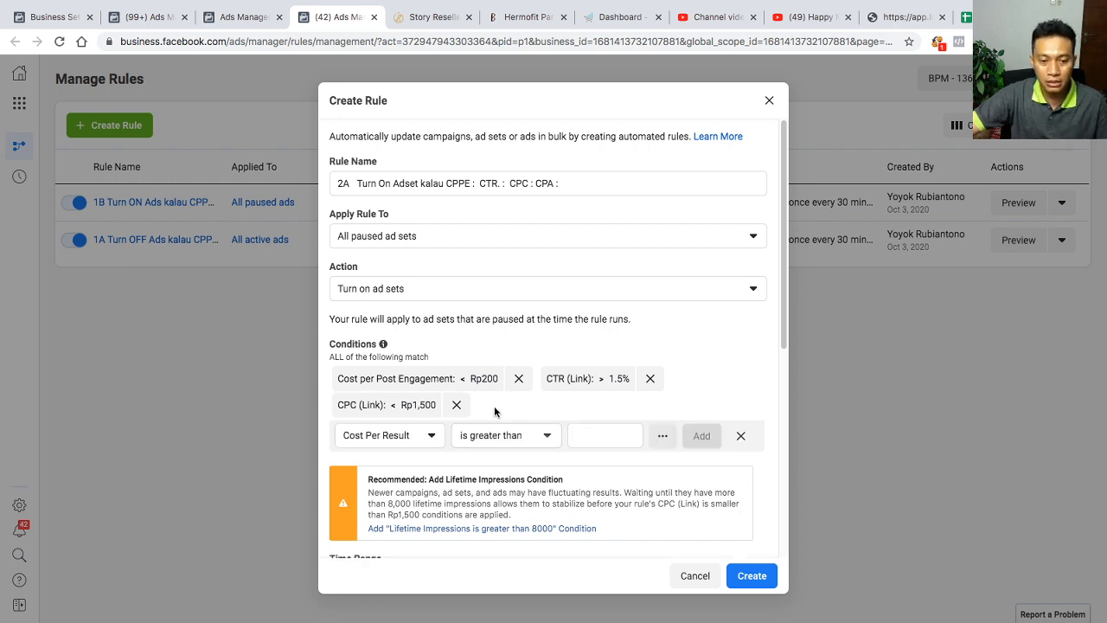
pyautogui.click(425, 442)
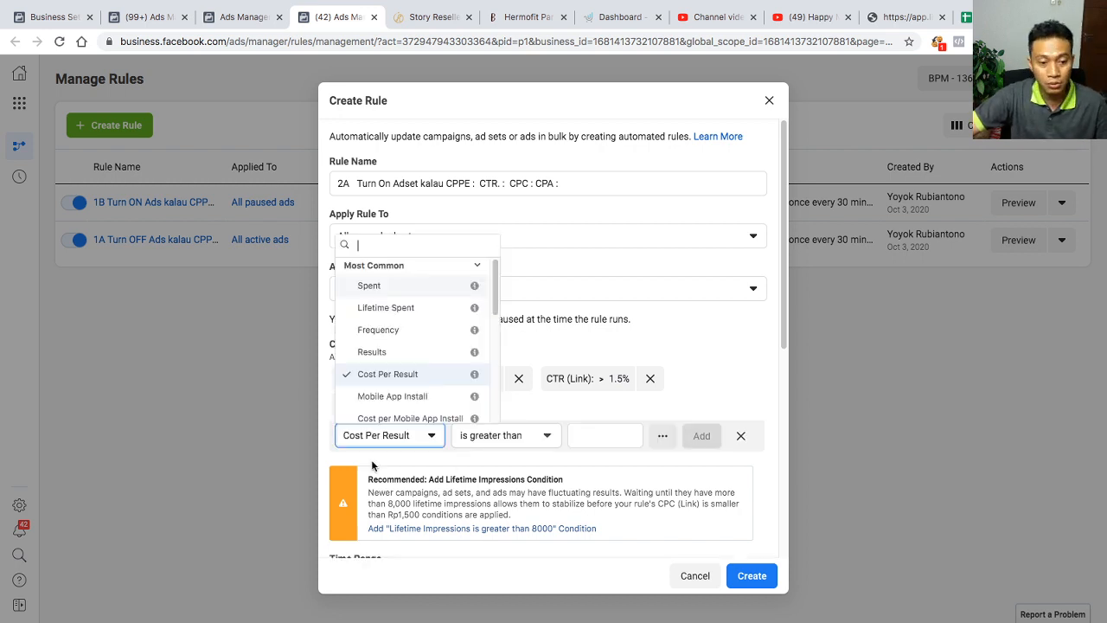
pyautogui.click(541, 442)
pyautogui.click(542, 436)
pyautogui.click(517, 491)
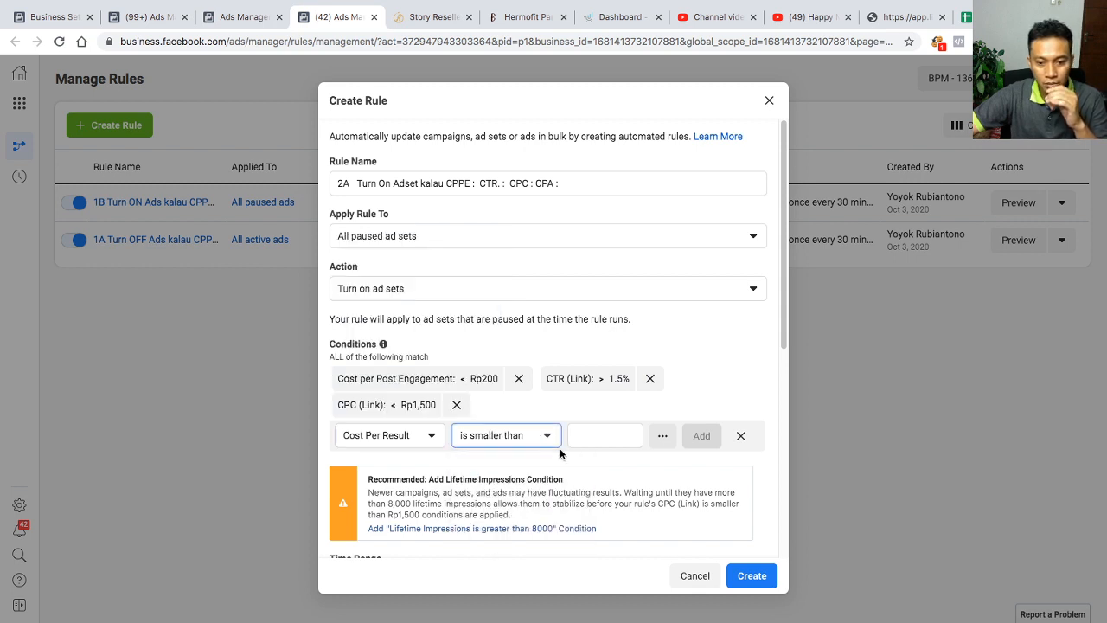
pyautogui.click(587, 435)
pyautogui.write('30')
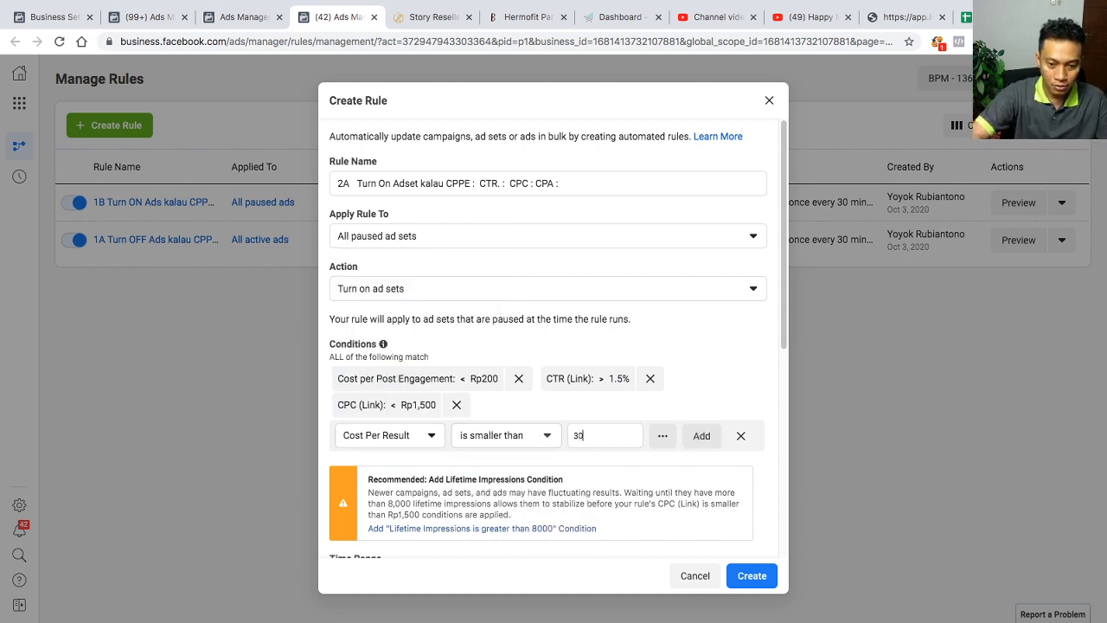
pyautogui.write('000')
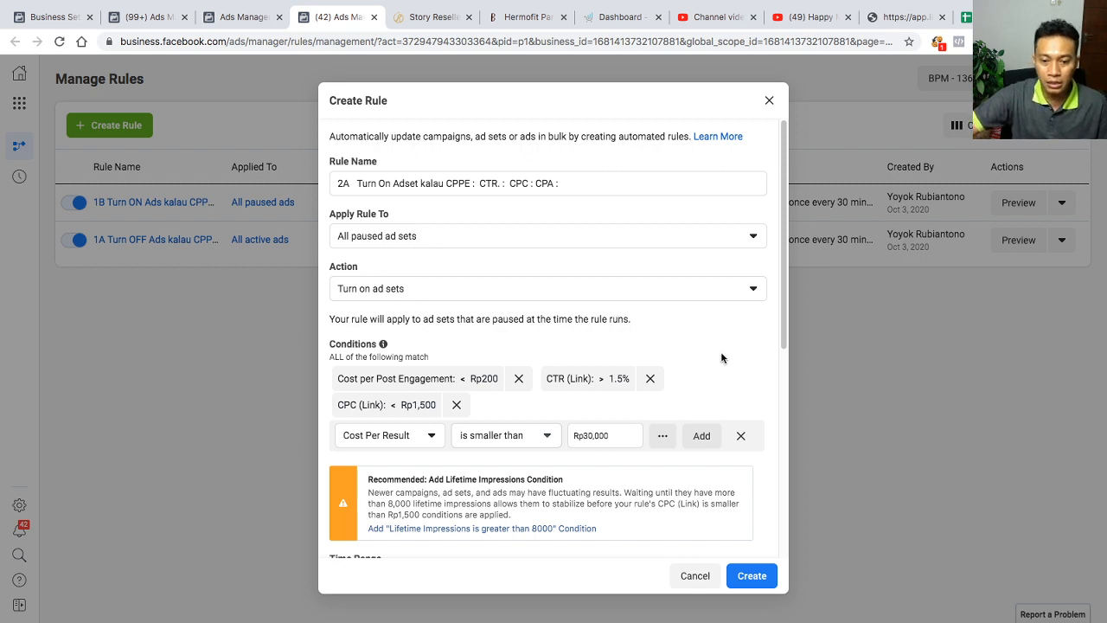
pyautogui.press('Return')
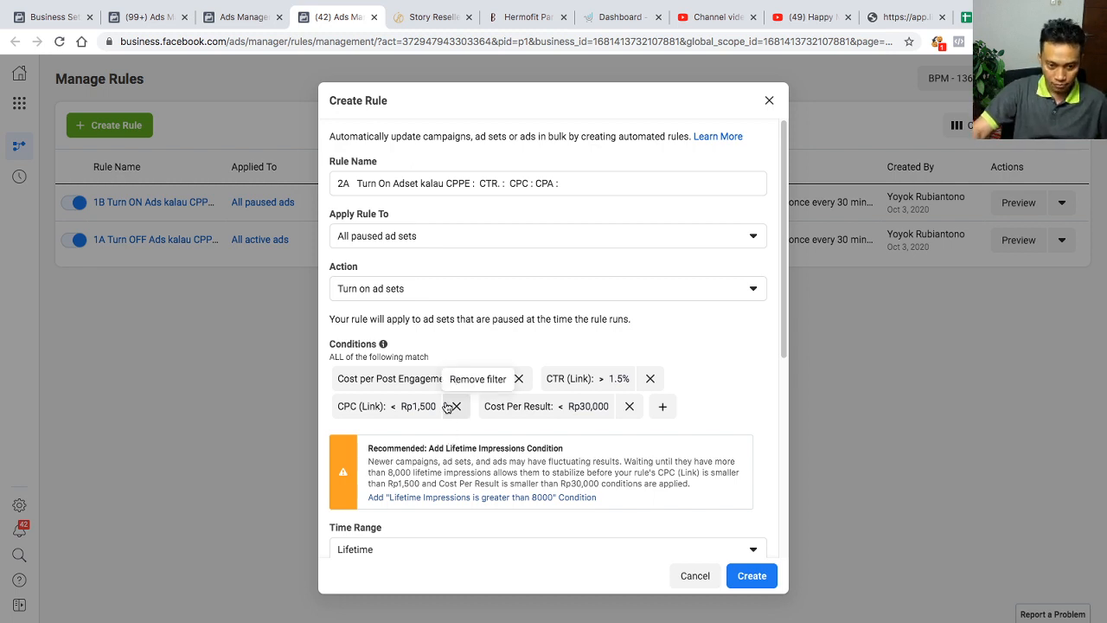
# - Set rule 2A's time range to Yesterday
pyautogui.scroll(-1, 564, 408)
pyautogui.scroll(-1, 564, 408)
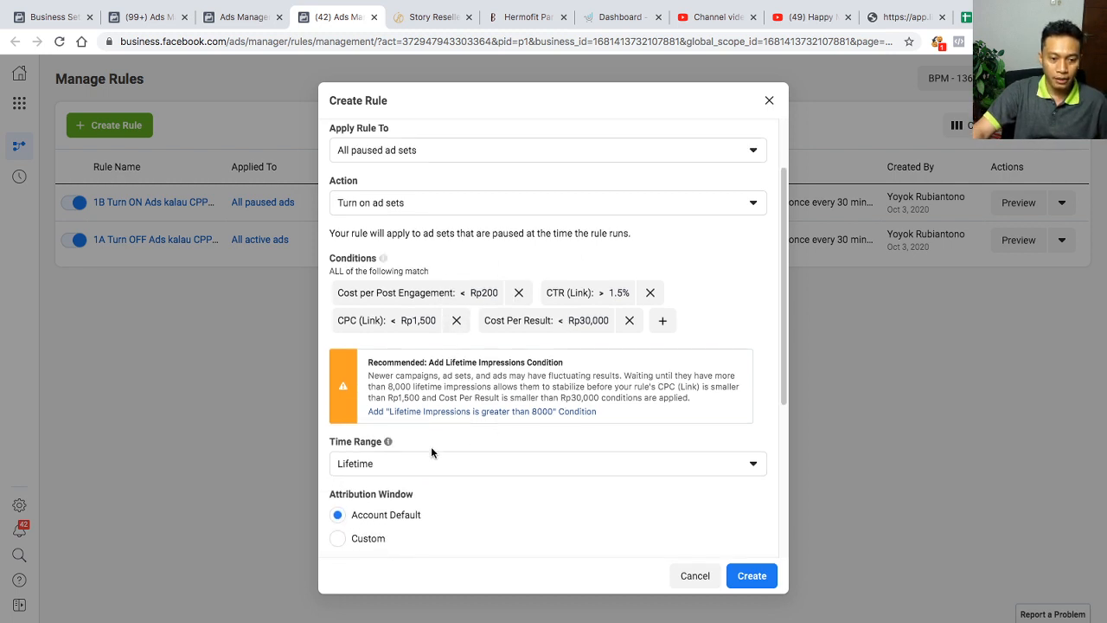
pyautogui.click(426, 469)
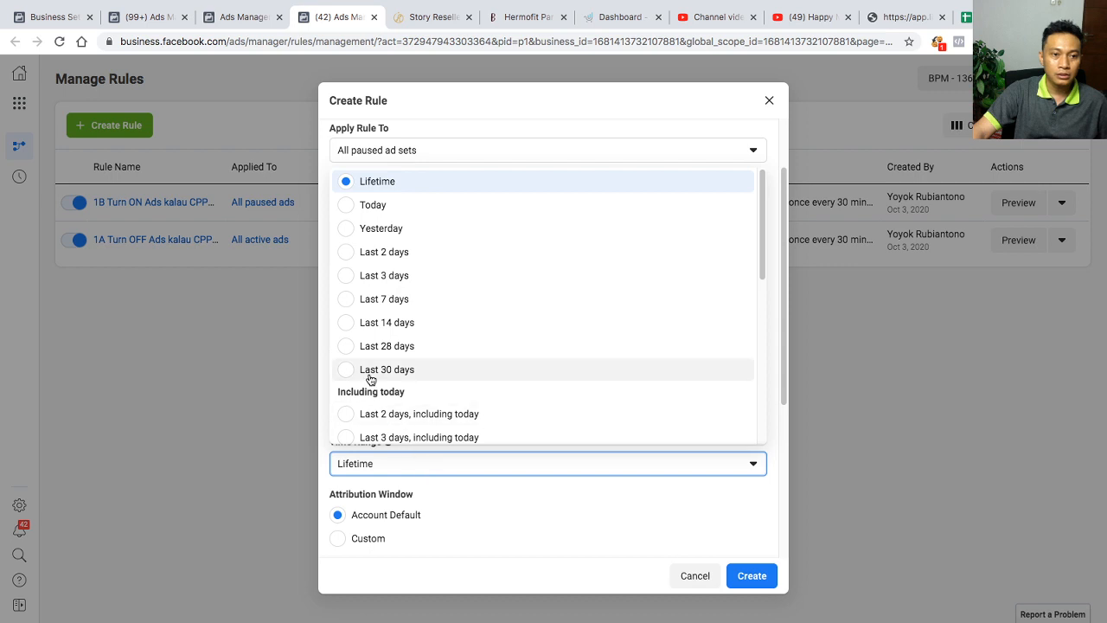
pyautogui.click(381, 228)
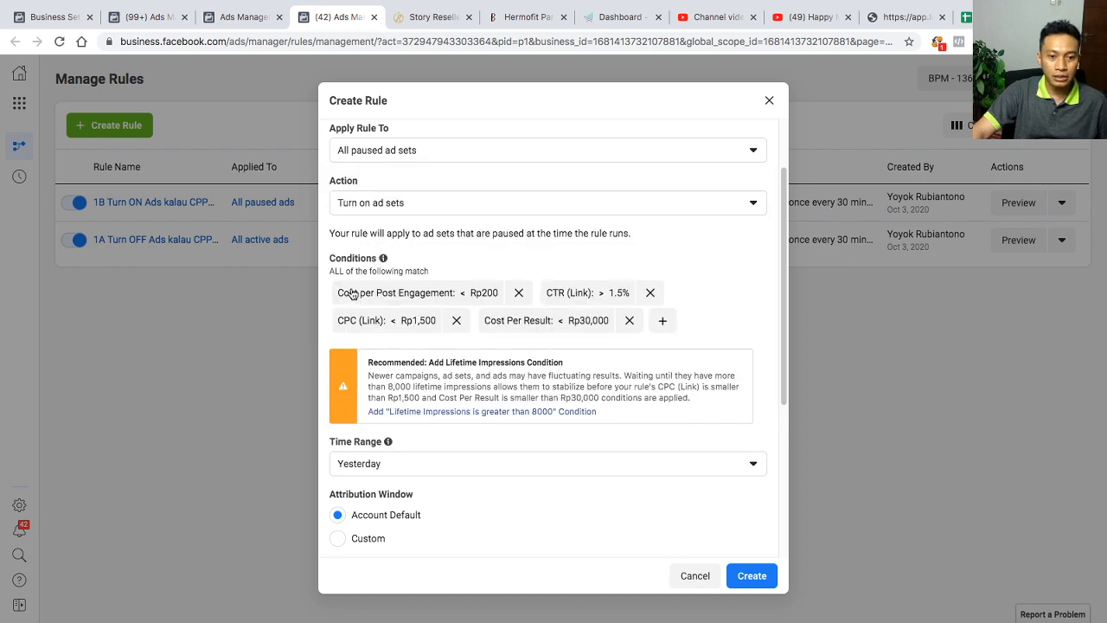
# - Review rule 2A's conditions and schedule, create the rule and dismiss the confirmation
pyautogui.scroll(2, 383, 257)
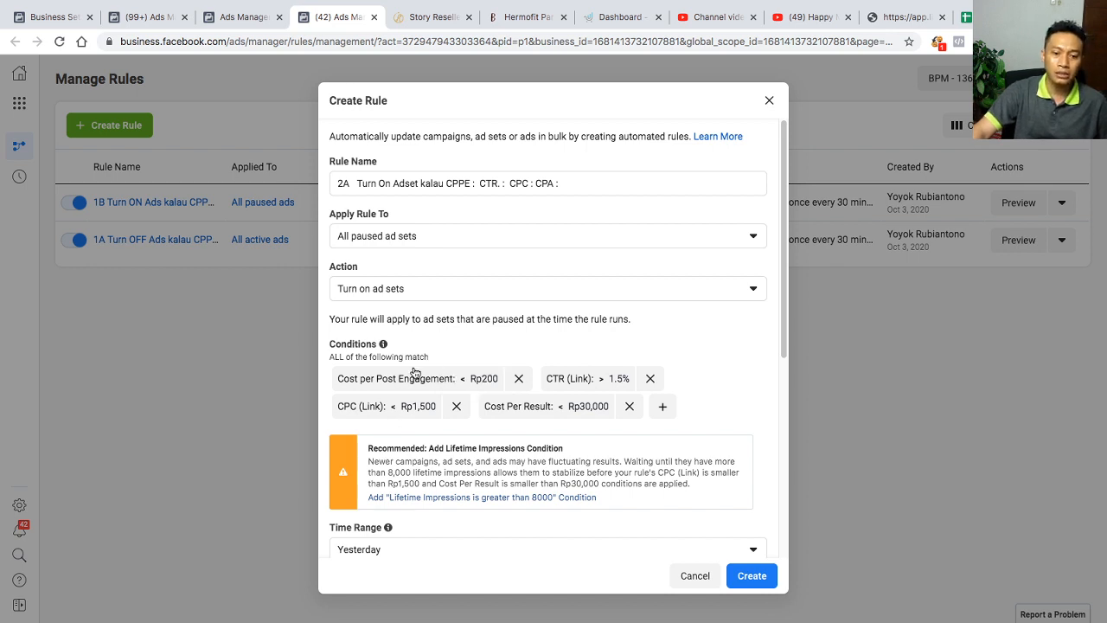
pyautogui.scroll(-2, 541, 454)
pyautogui.scroll(-1, 540, 453)
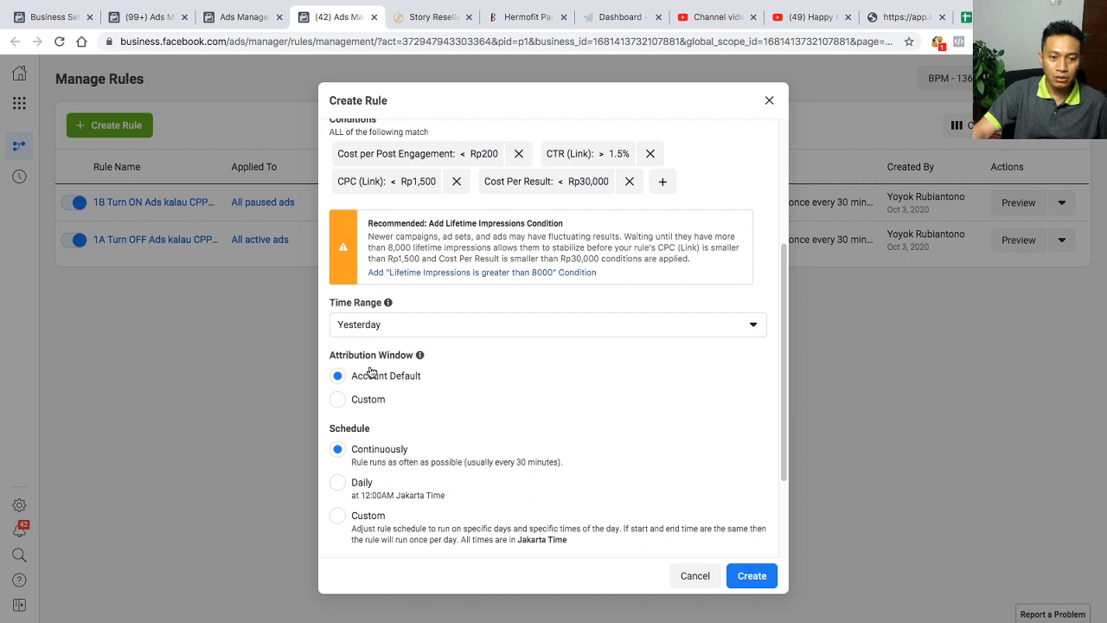
pyautogui.scroll(3, 660, 464)
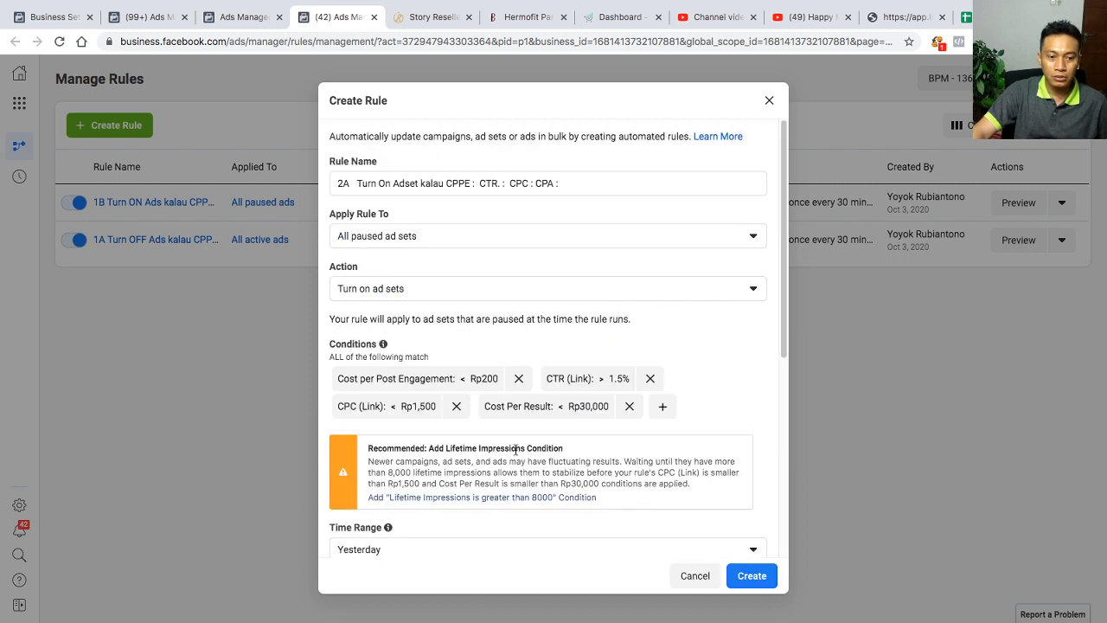
pyautogui.click(752, 575)
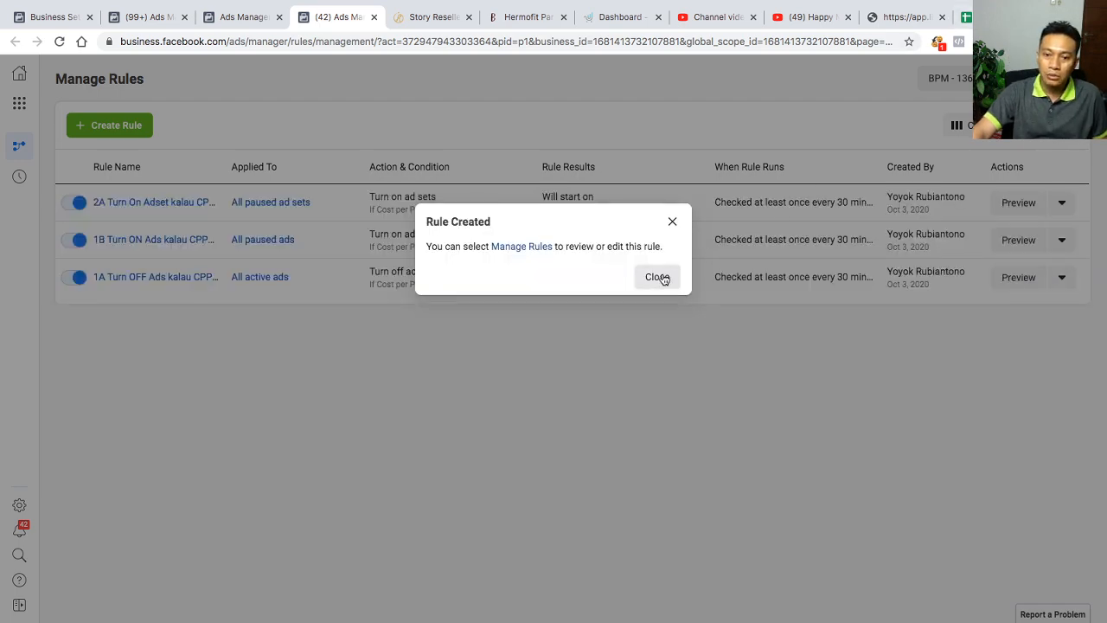
pyautogui.click(661, 276)
# - Copy rule 2B's number and description from the Google sheet, and paste them as the name of a new rule on Facebook's Manage Rules page
pyautogui.click(966, 17)
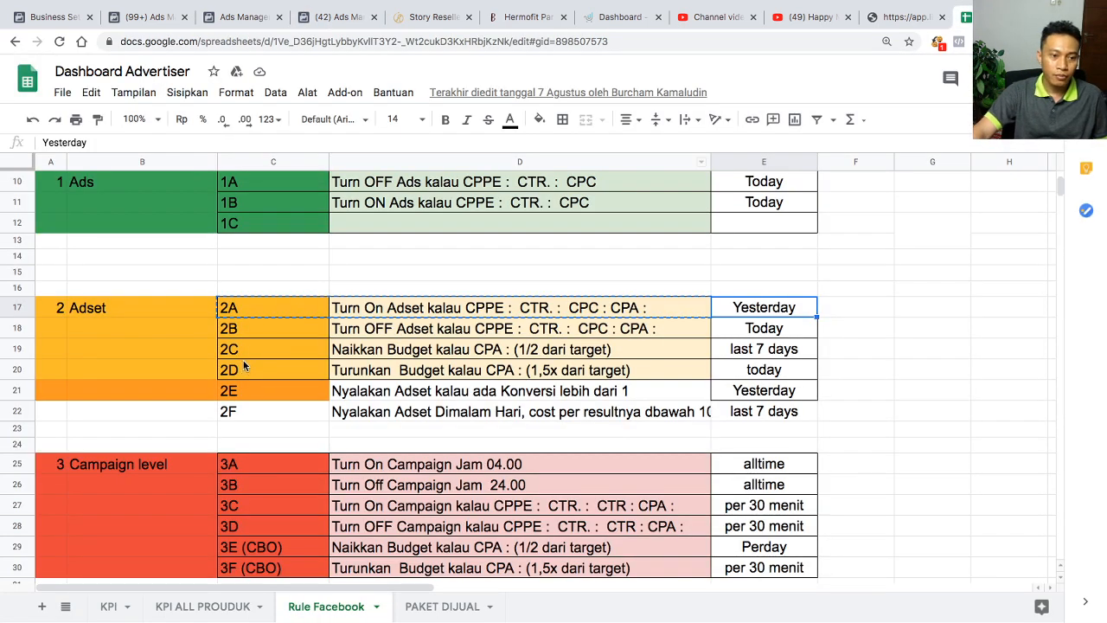
pyautogui.moveTo(261, 335); pyautogui.dragTo(571, 336)
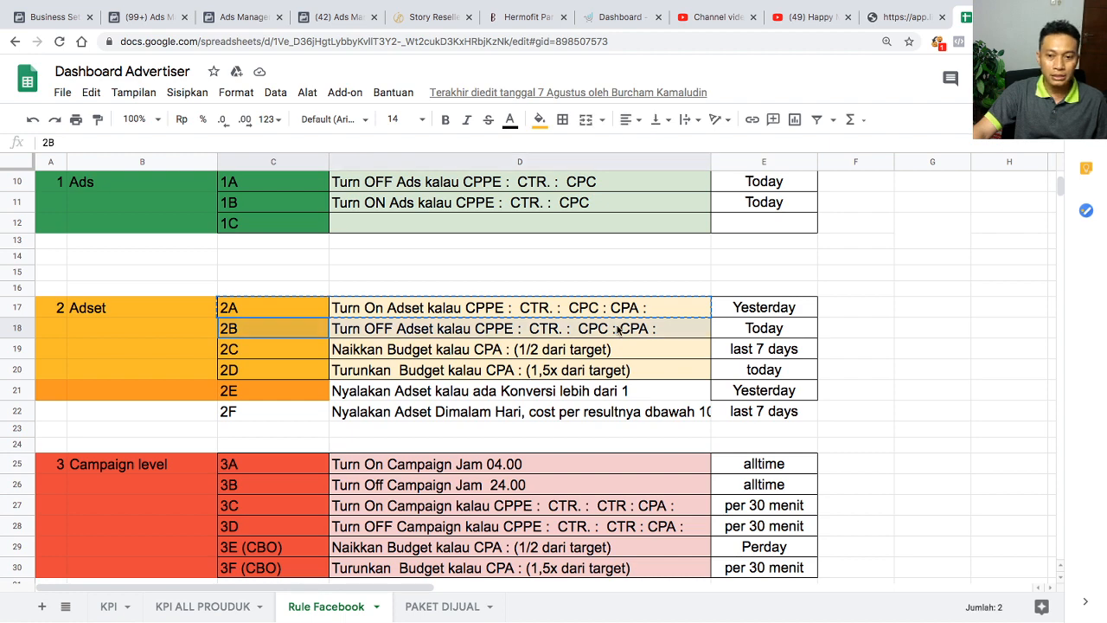
pyautogui.hotkey('ctrl', 'c')
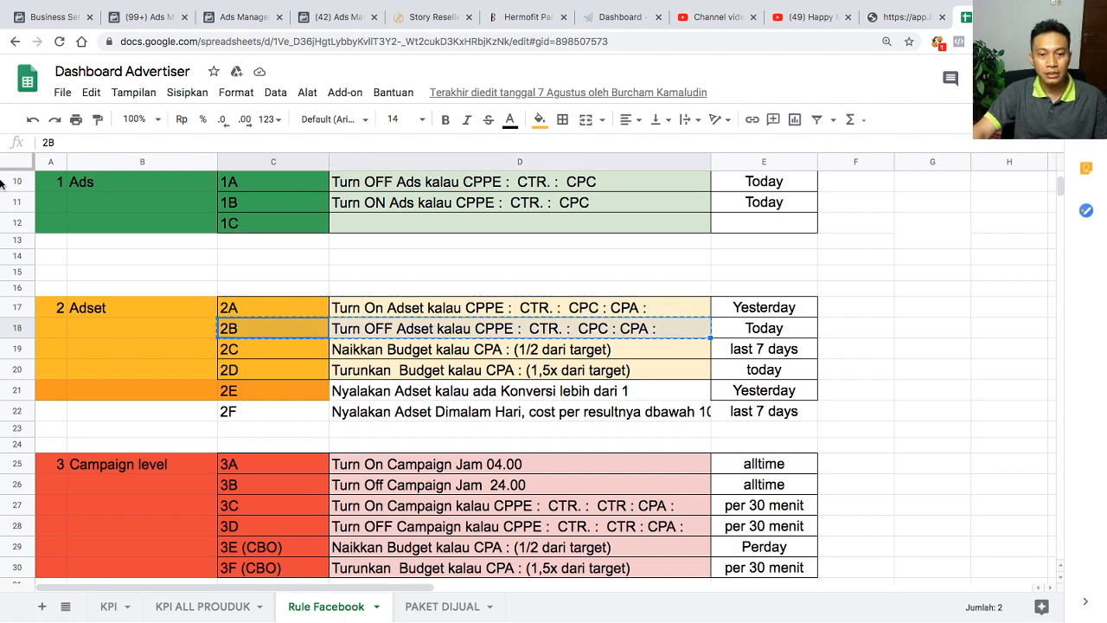
pyautogui.click(244, 19)
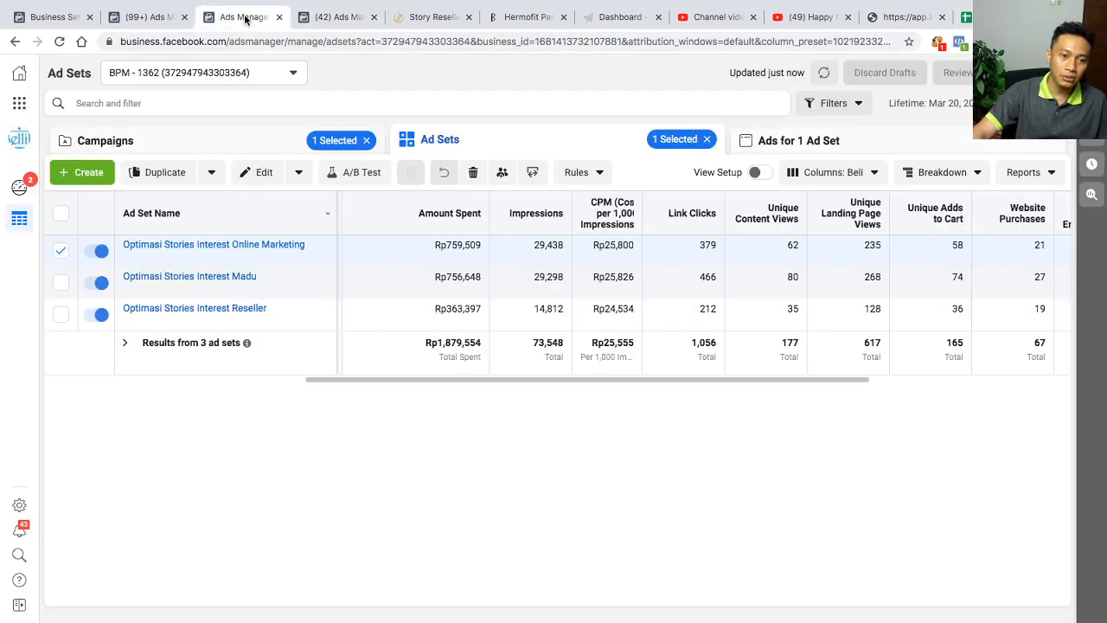
pyautogui.click(337, 19)
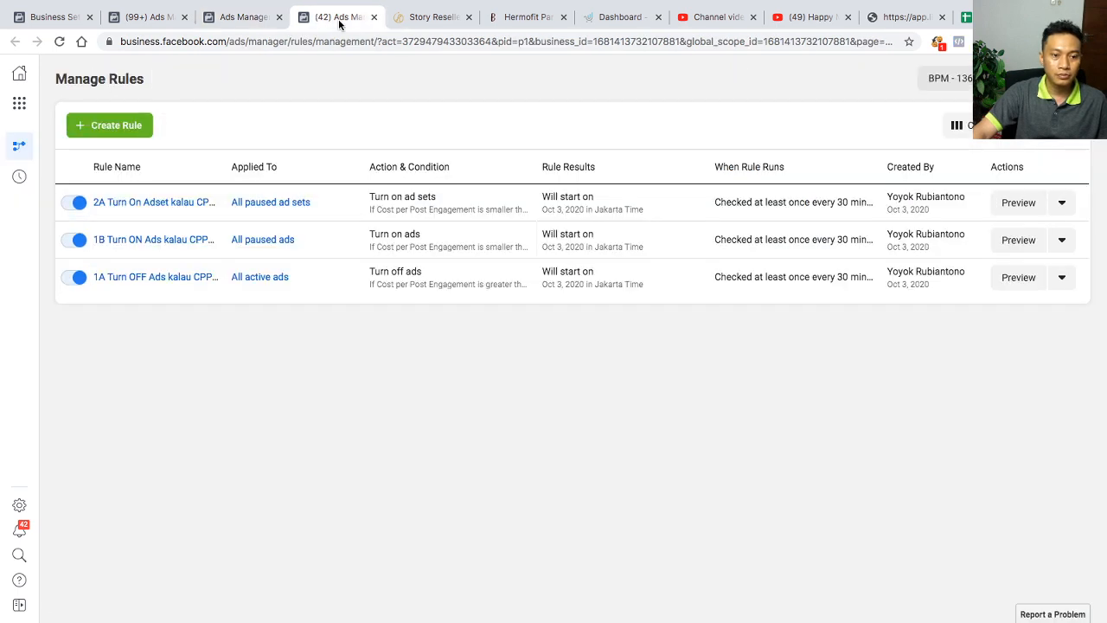
pyautogui.click(136, 126)
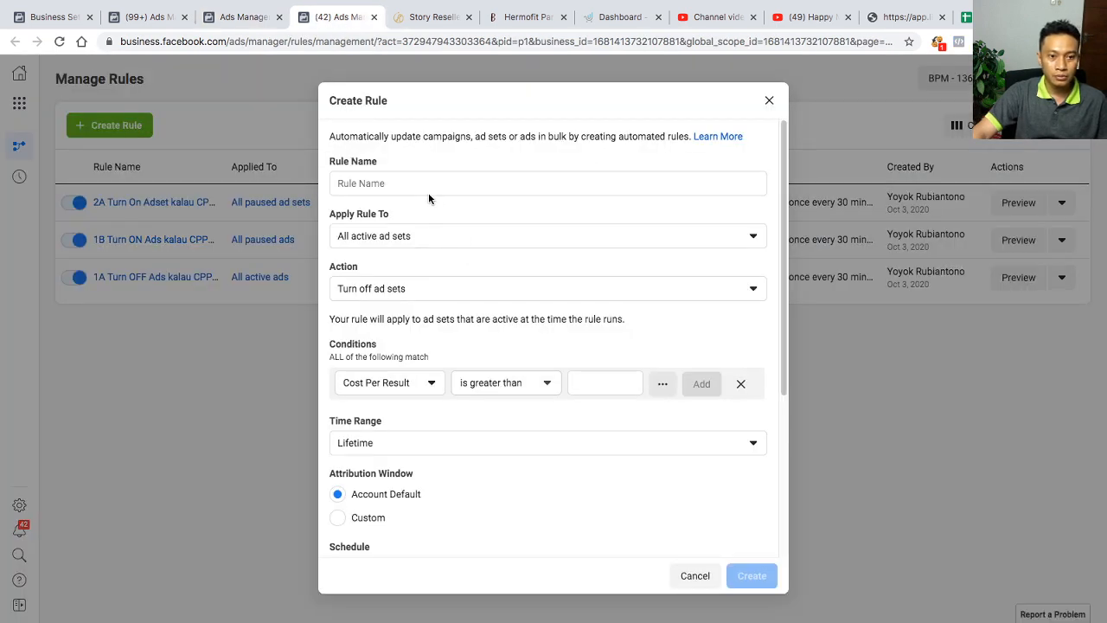
pyautogui.hotkey('ctrl', 'v')
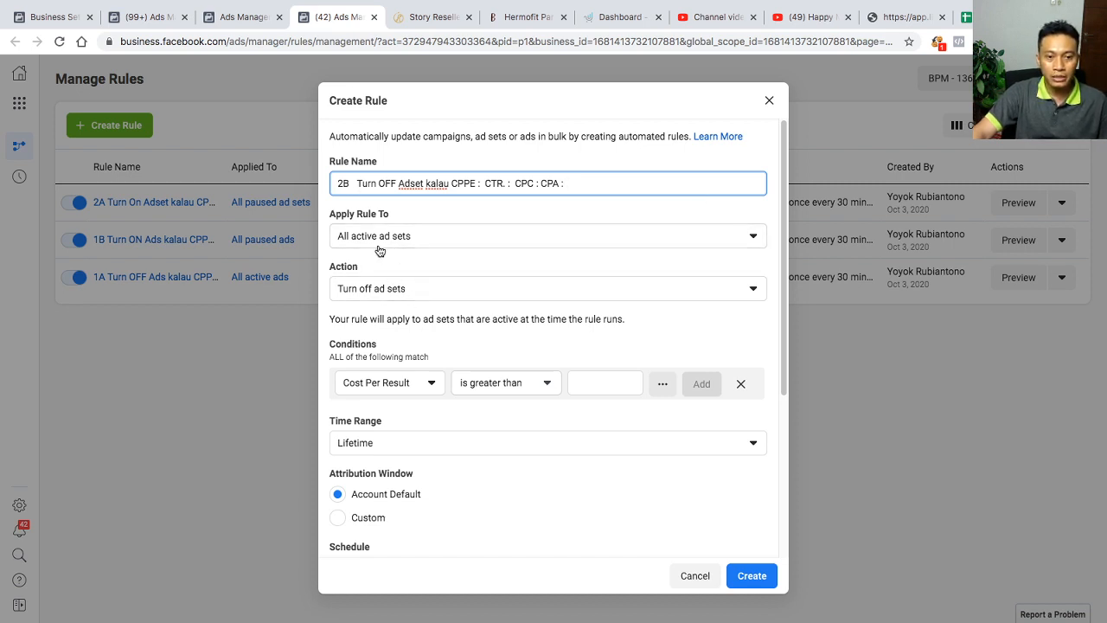
# - Set rule 2B's time range to Today
pyautogui.scroll(-3, 456, 459)
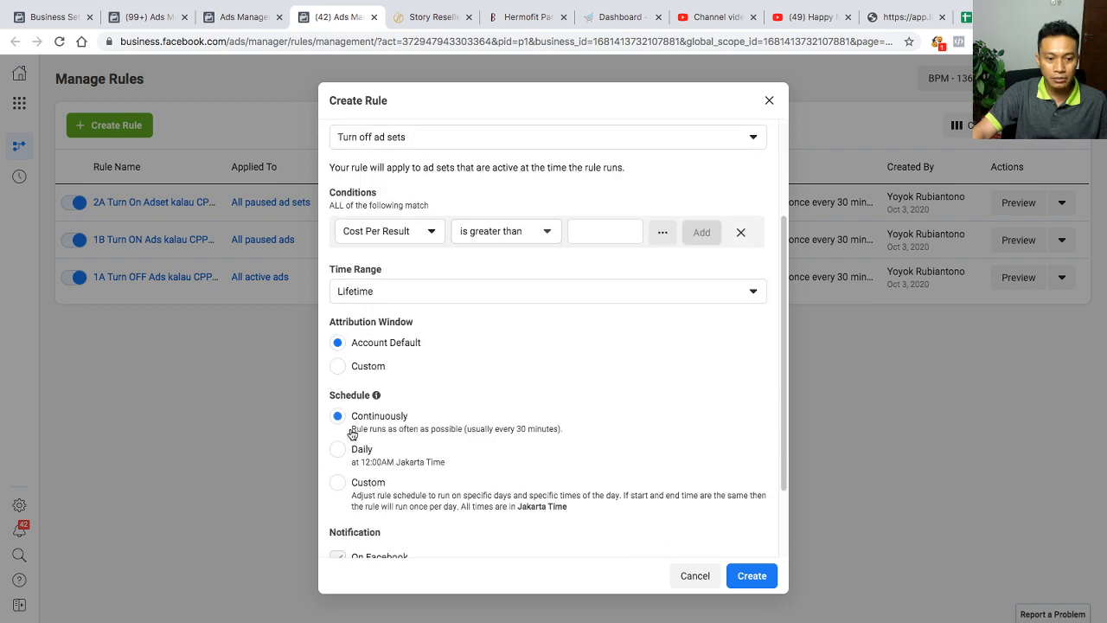
pyautogui.click(376, 294)
pyautogui.click(356, 349)
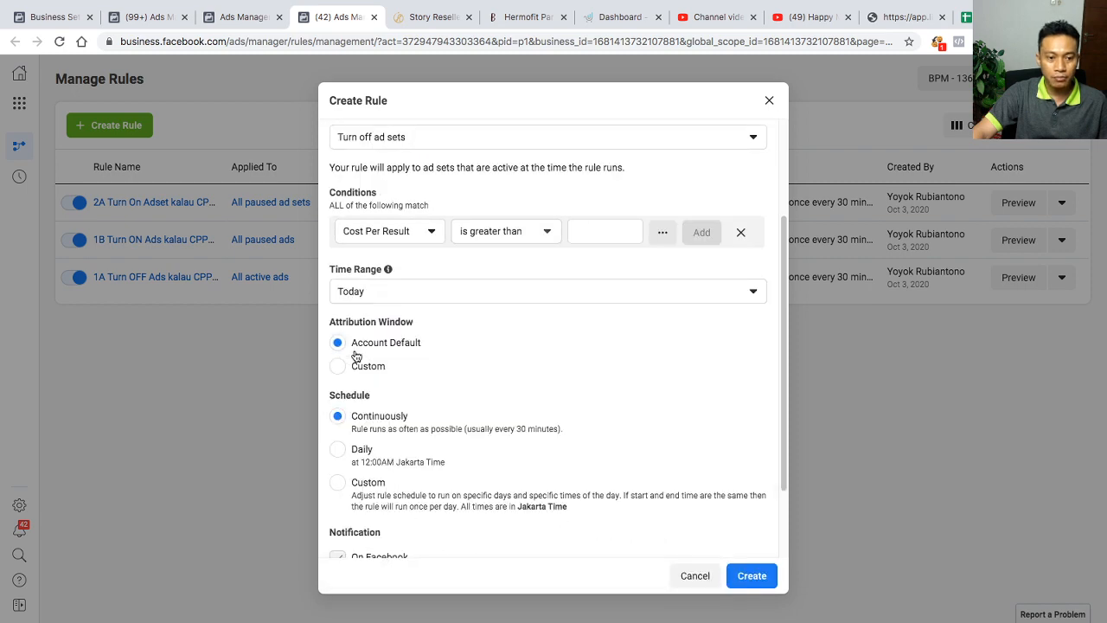
# - Add a condition to rule 2B that Cost per Post Engagement is greater than 200
pyautogui.scroll(1, 584, 324)
pyautogui.scroll(3, 584, 324)
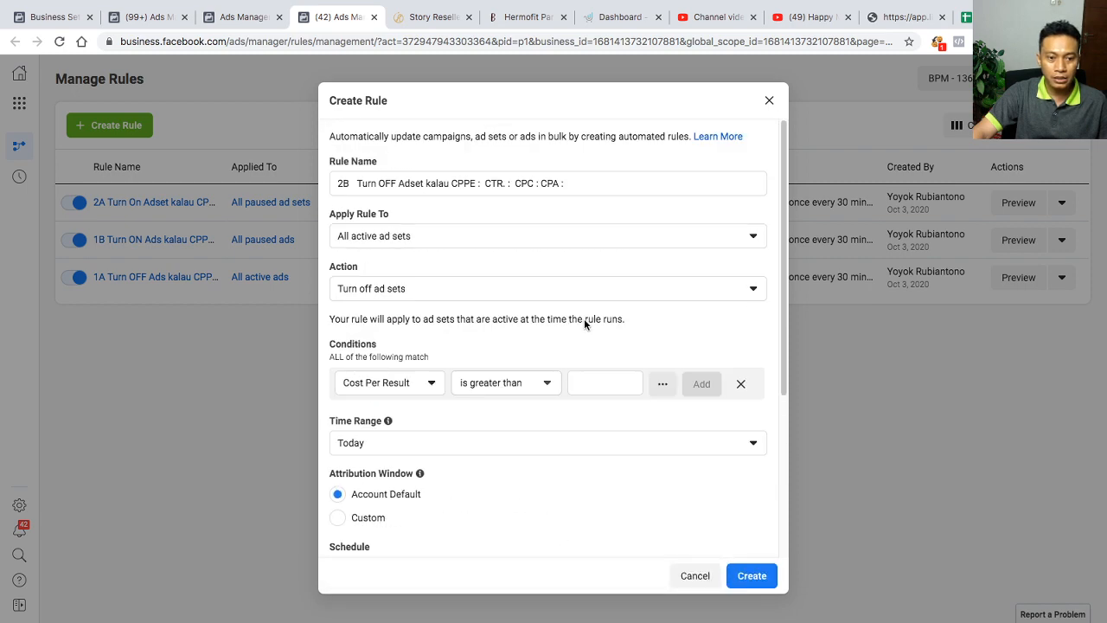
pyautogui.click(418, 384)
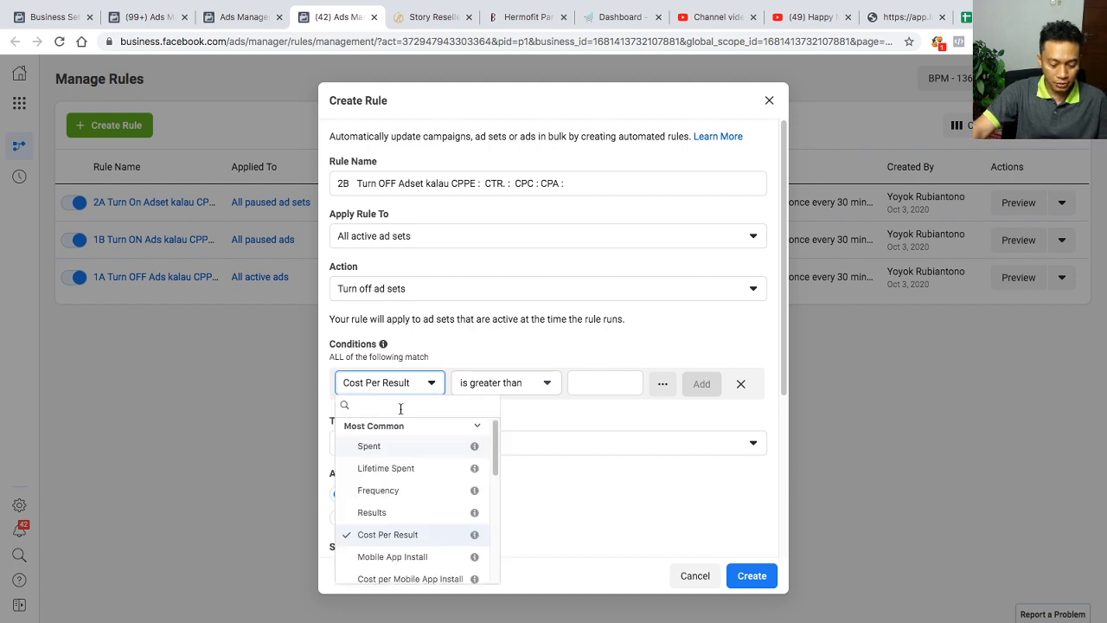
pyautogui.write('cpp')
pyautogui.press('BackSpace')
pyautogui.press('BackSpace')
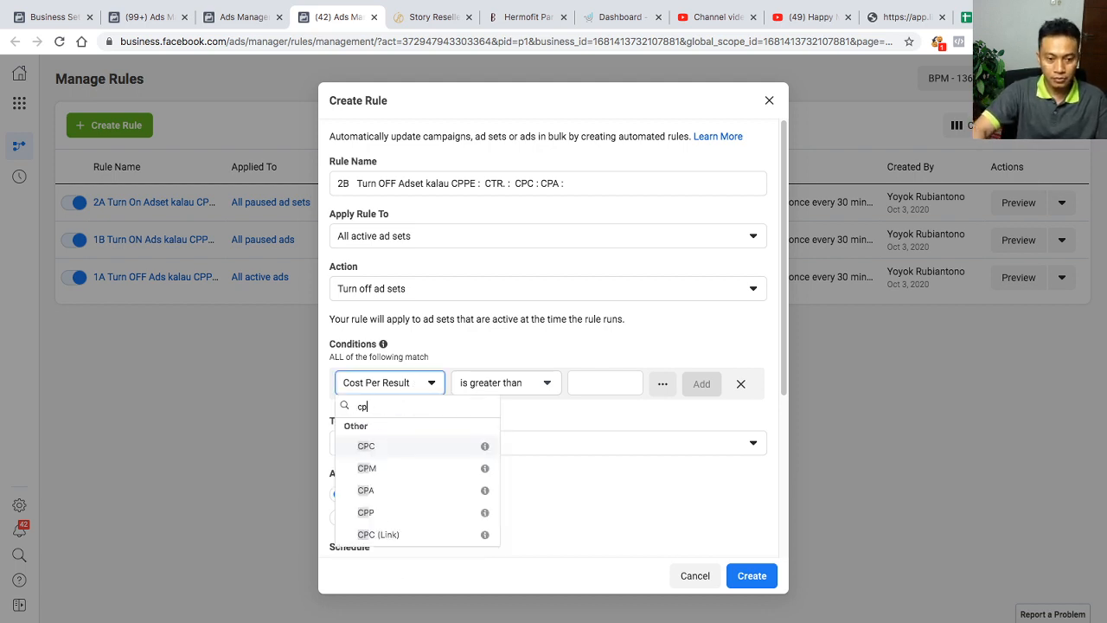
pyautogui.write('ost')
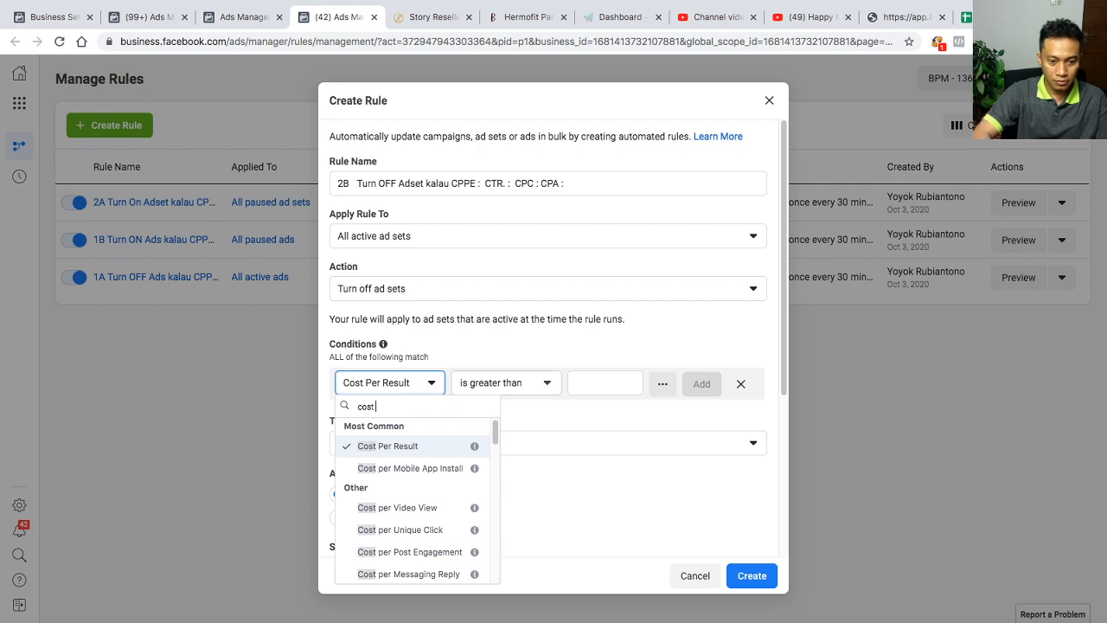
pyautogui.click(389, 552)
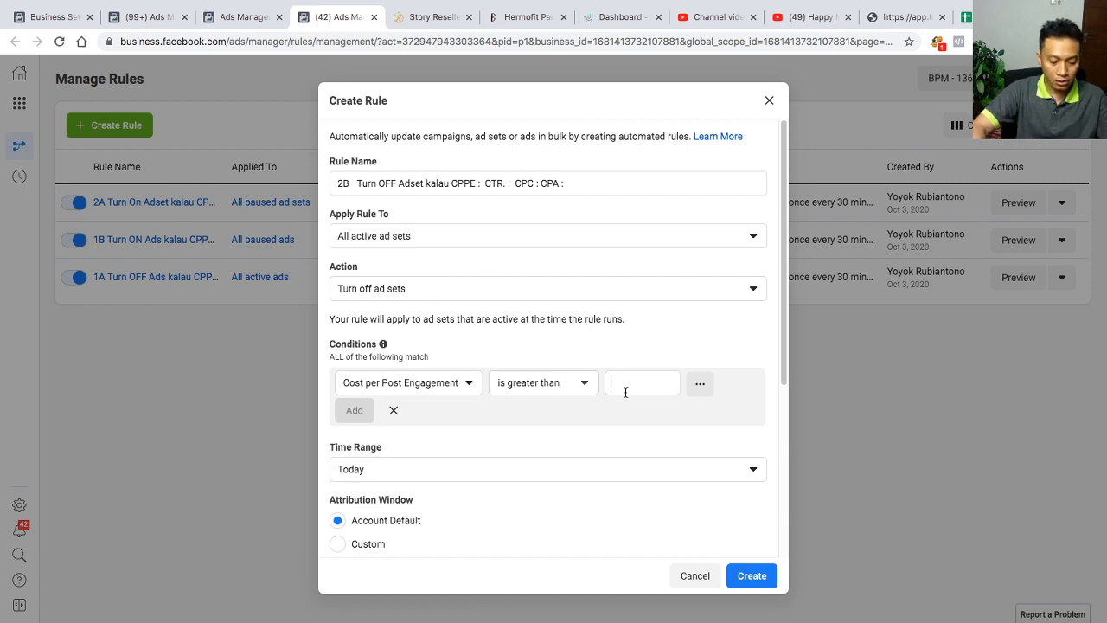
pyautogui.write('200')
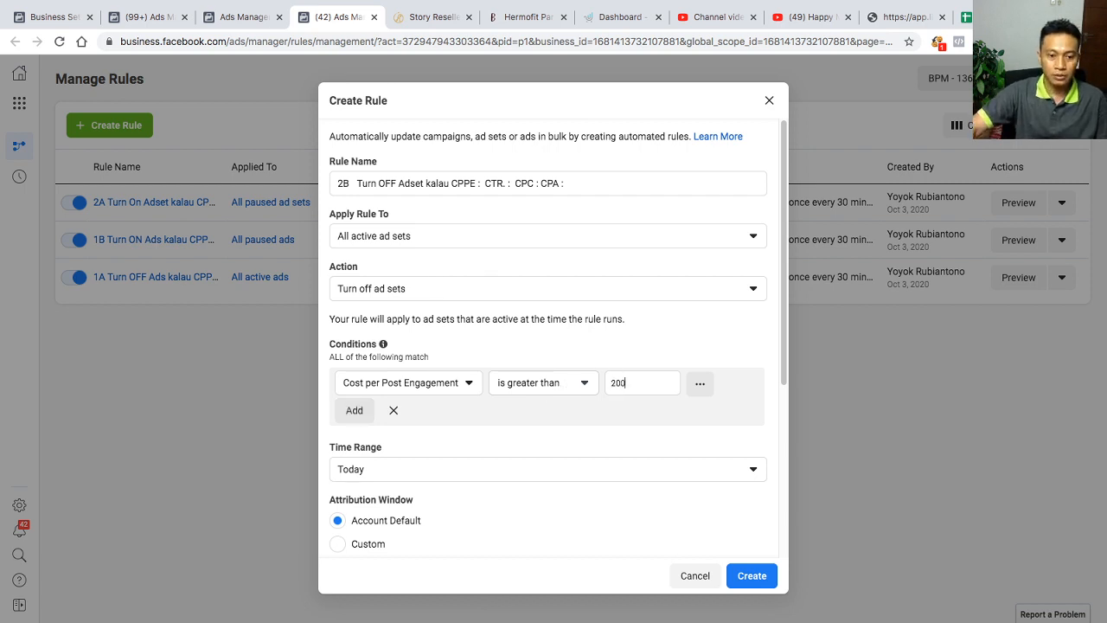
pyautogui.click(354, 411)
# - Add a second condition to rule 2B that CTR (Link) is smaller than 1.5
pyautogui.click(552, 380)
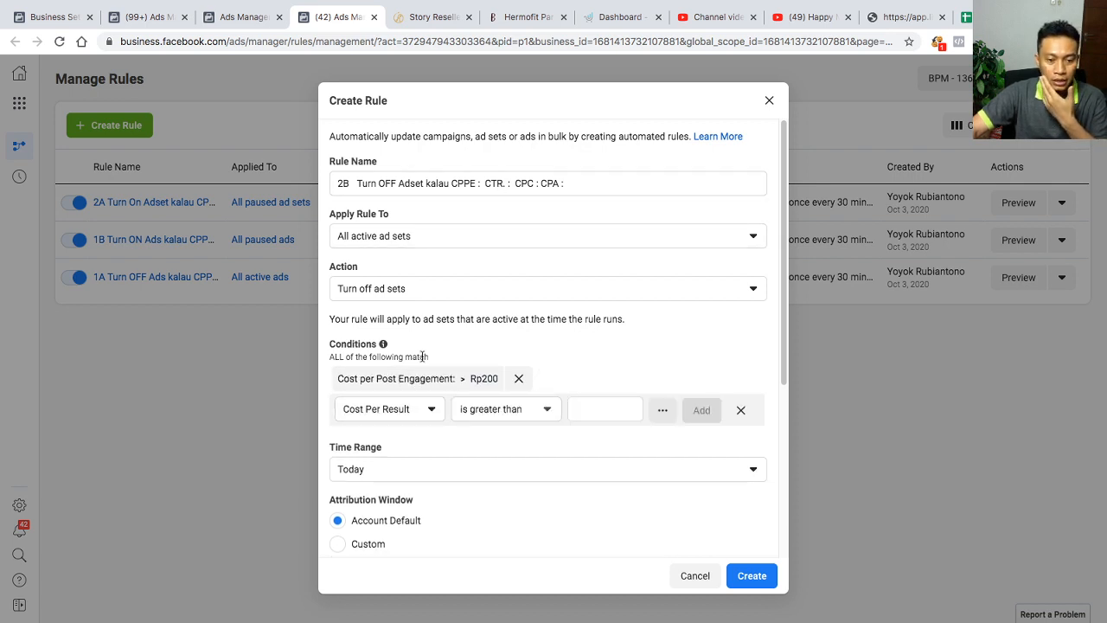
pyautogui.click(423, 414)
pyautogui.write('ctr')
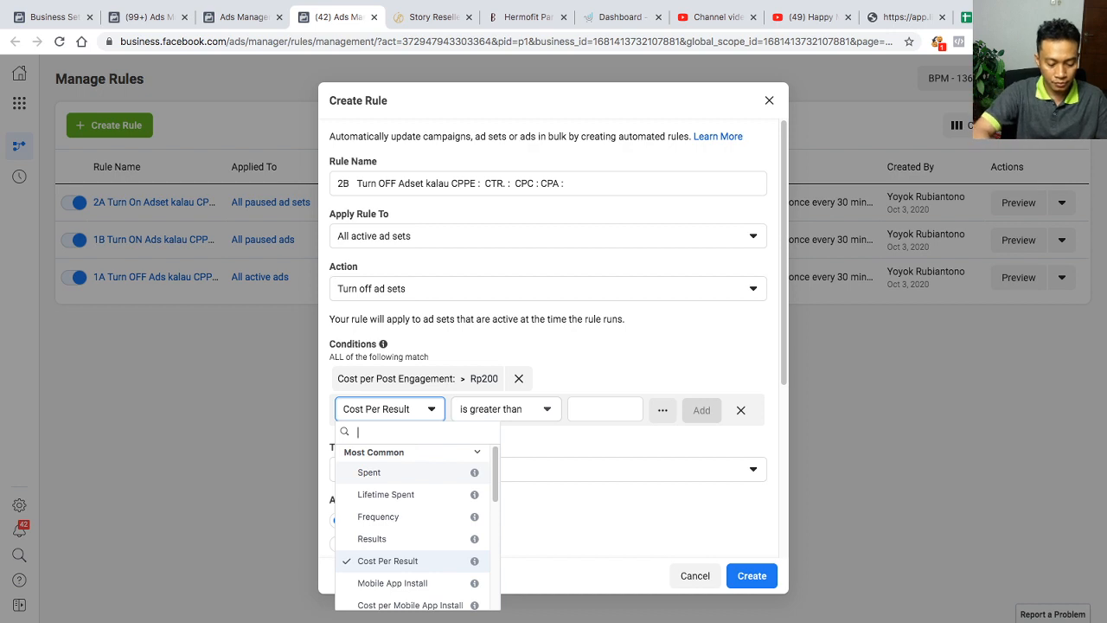
pyautogui.click(406, 494)
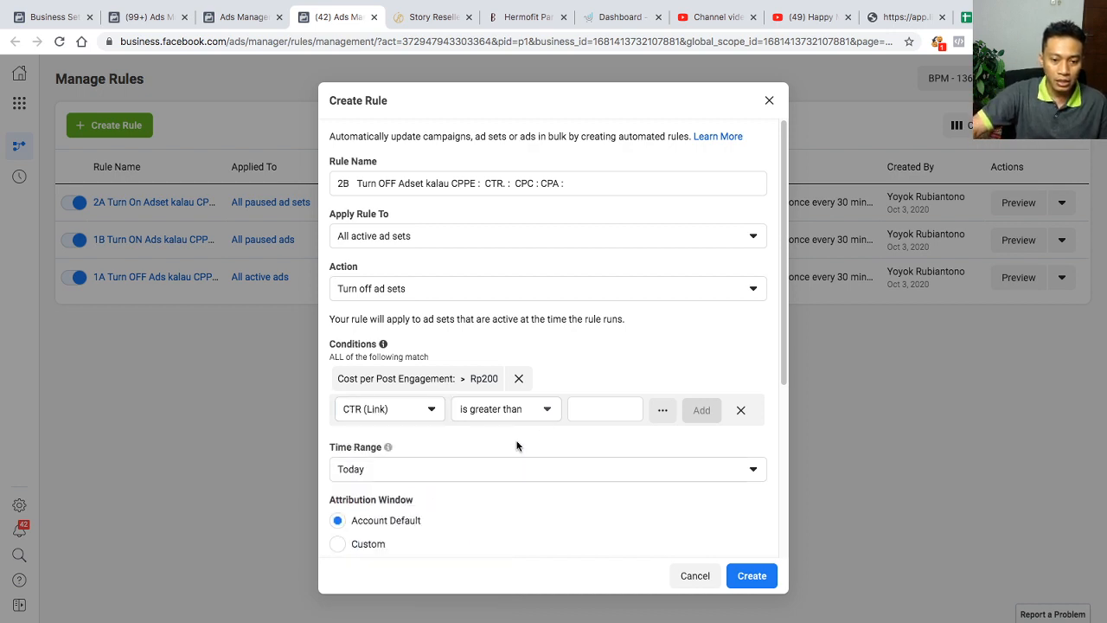
pyautogui.click(550, 412)
pyautogui.click(512, 458)
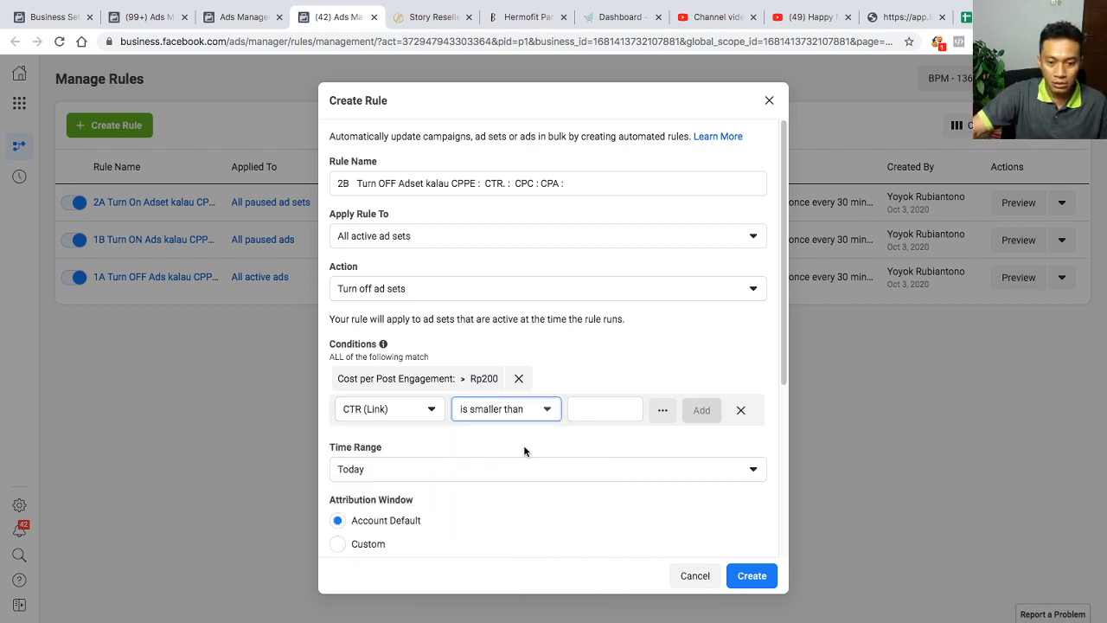
pyautogui.click(588, 408)
pyautogui.write('1.5')
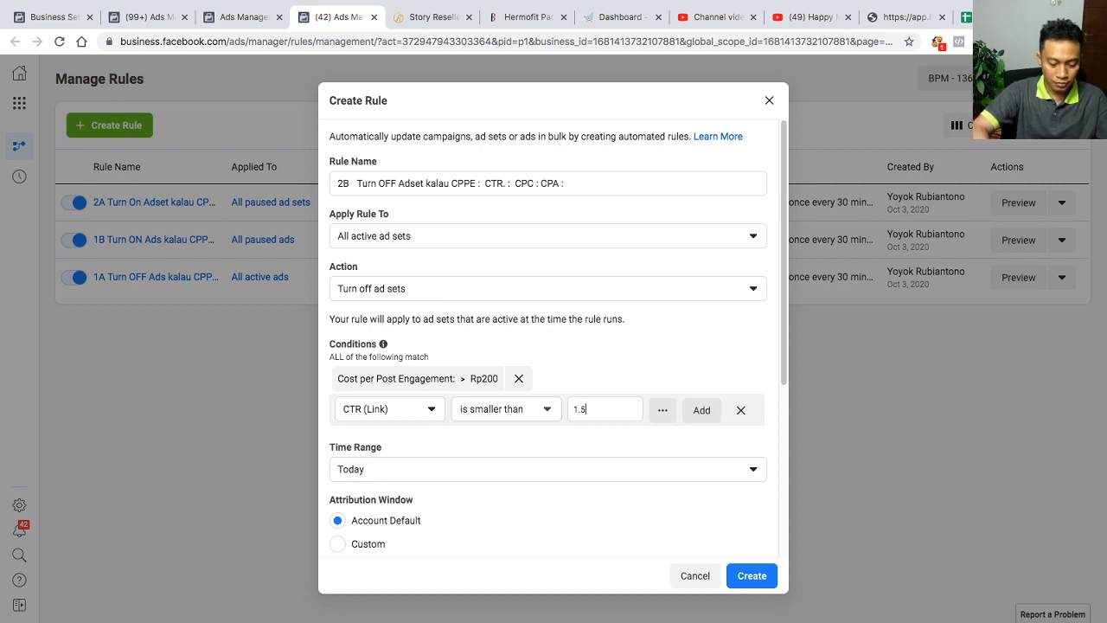
pyautogui.click(697, 410)
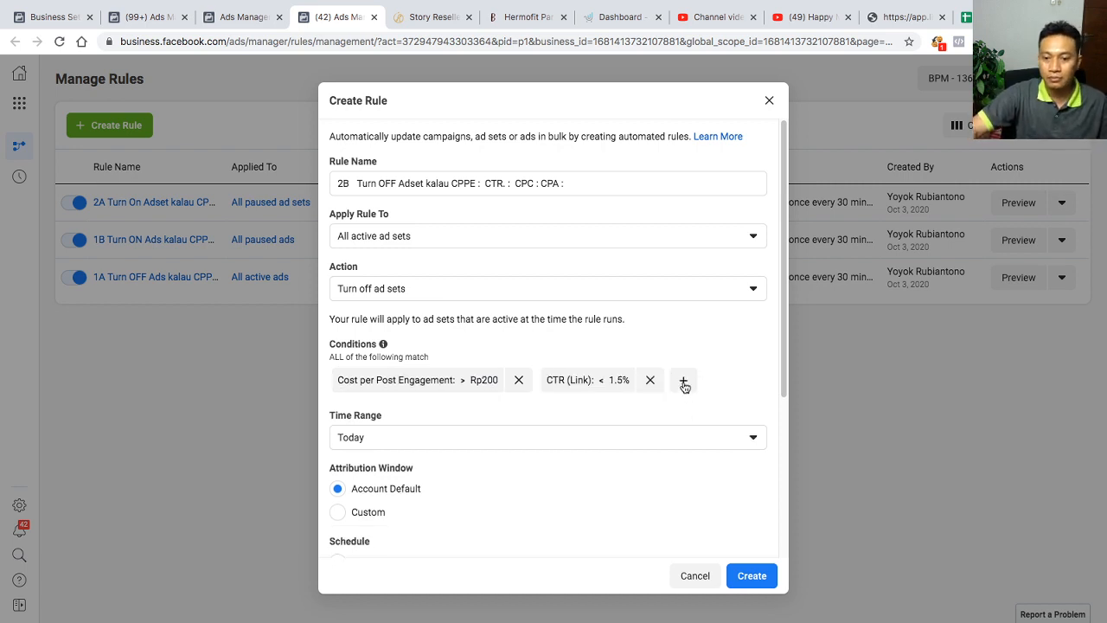
# - Add a third condition to rule 2B that CPC (Link) is greater than 1500
pyautogui.click(683, 382)
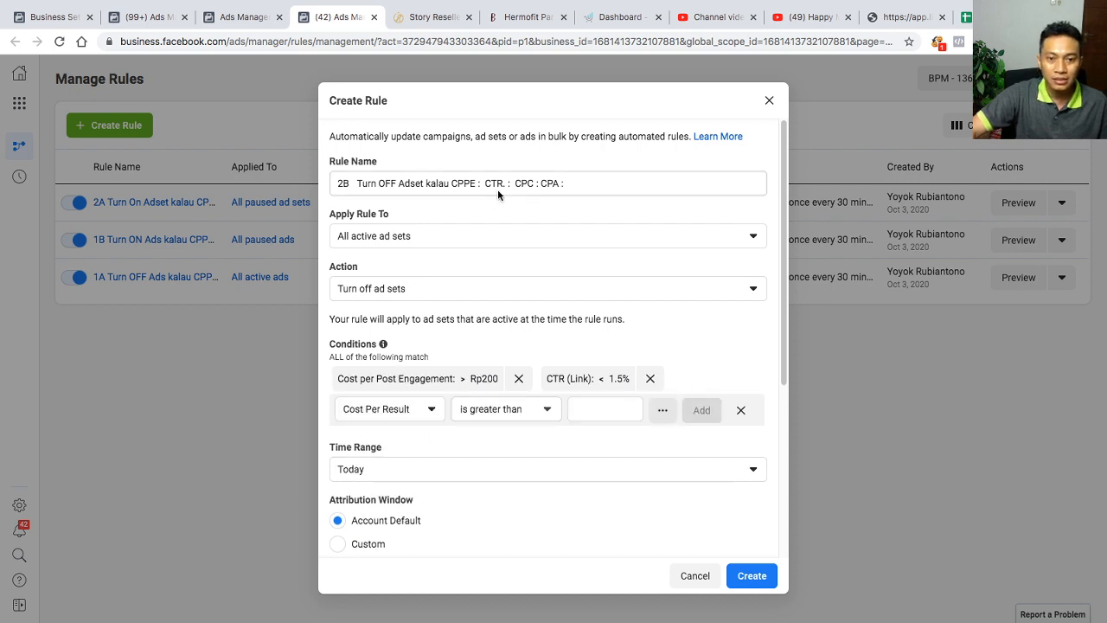
pyautogui.click(400, 409)
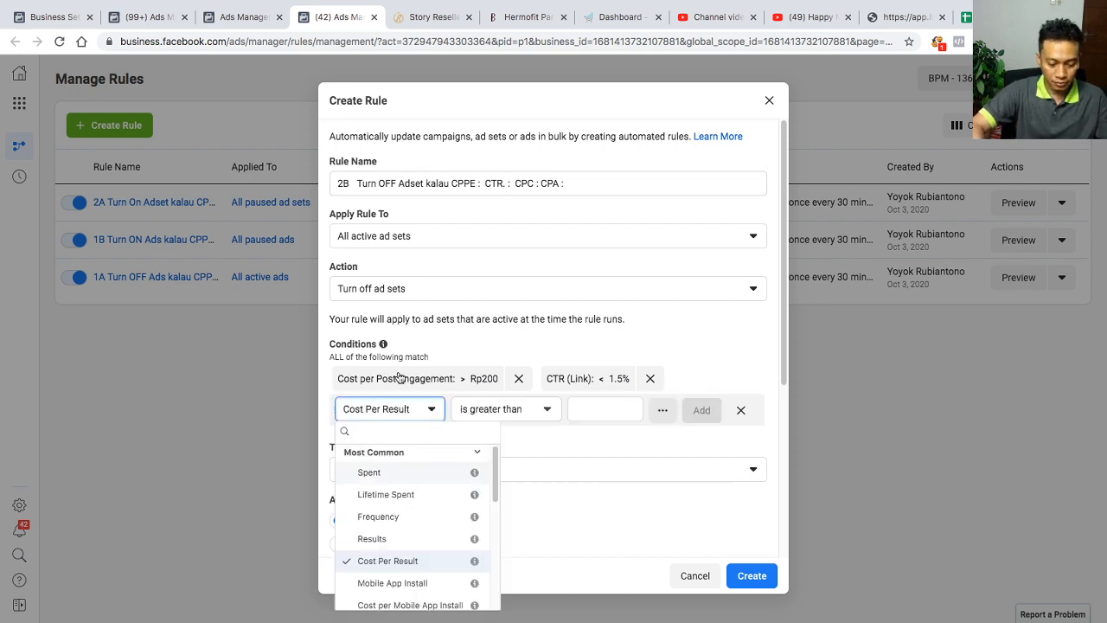
pyautogui.write('cpc')
pyautogui.click(381, 493)
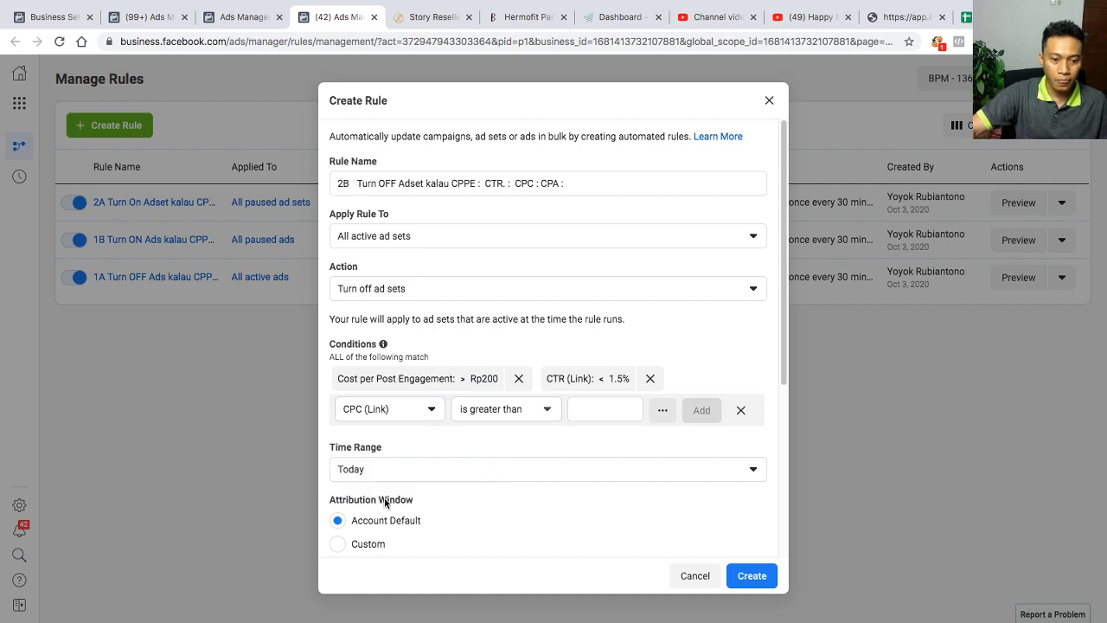
pyautogui.click(501, 408)
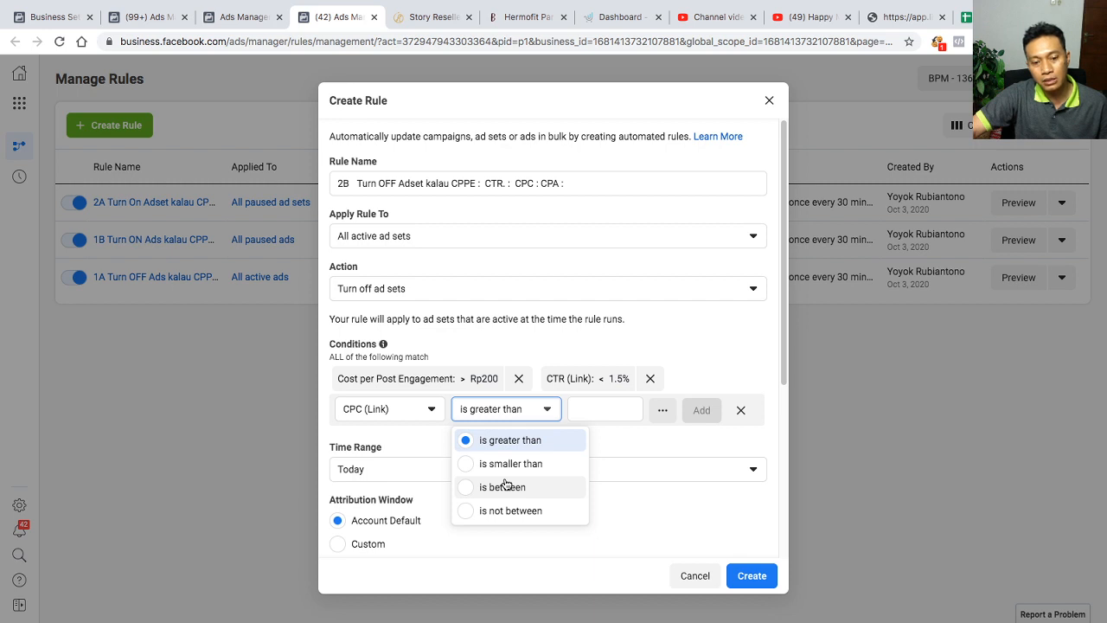
pyautogui.click(586, 406)
pyautogui.write('1')
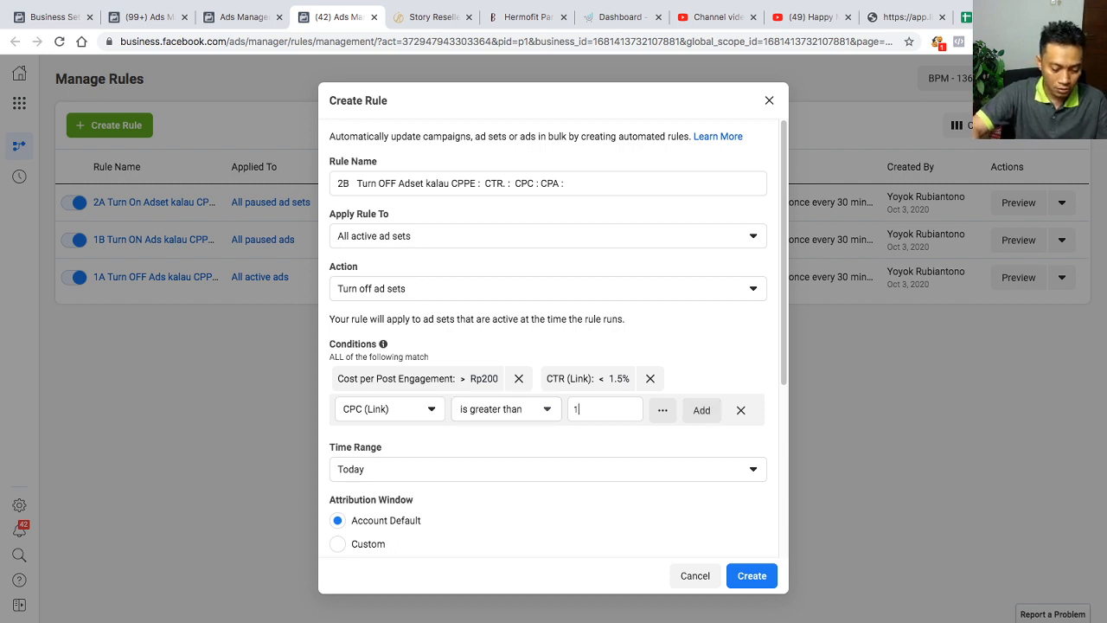
pyautogui.write('500')
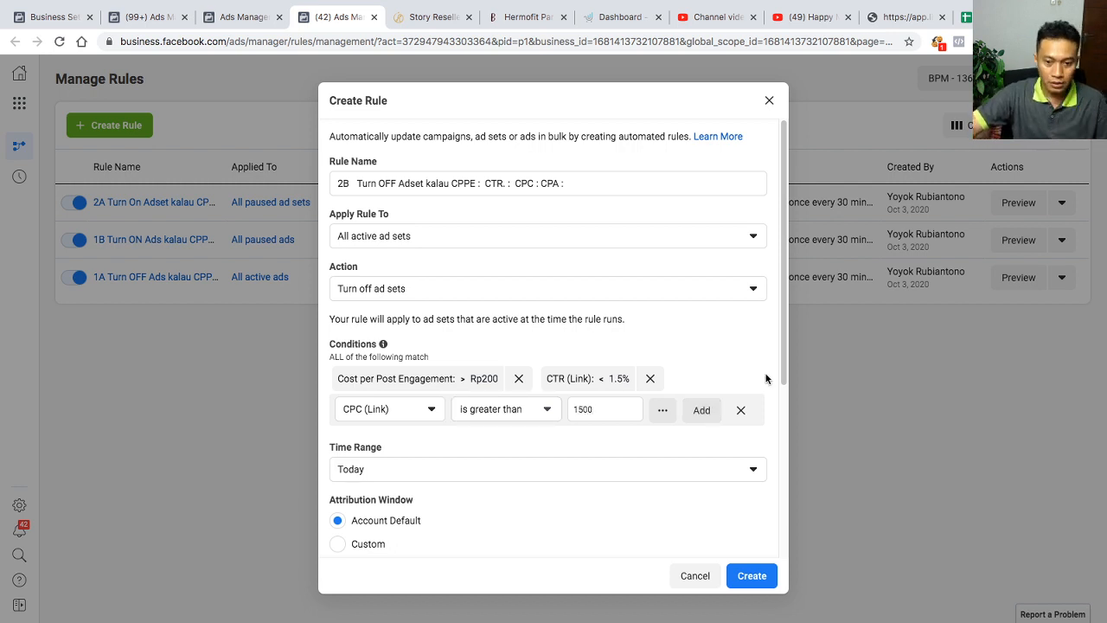
pyautogui.click(709, 411)
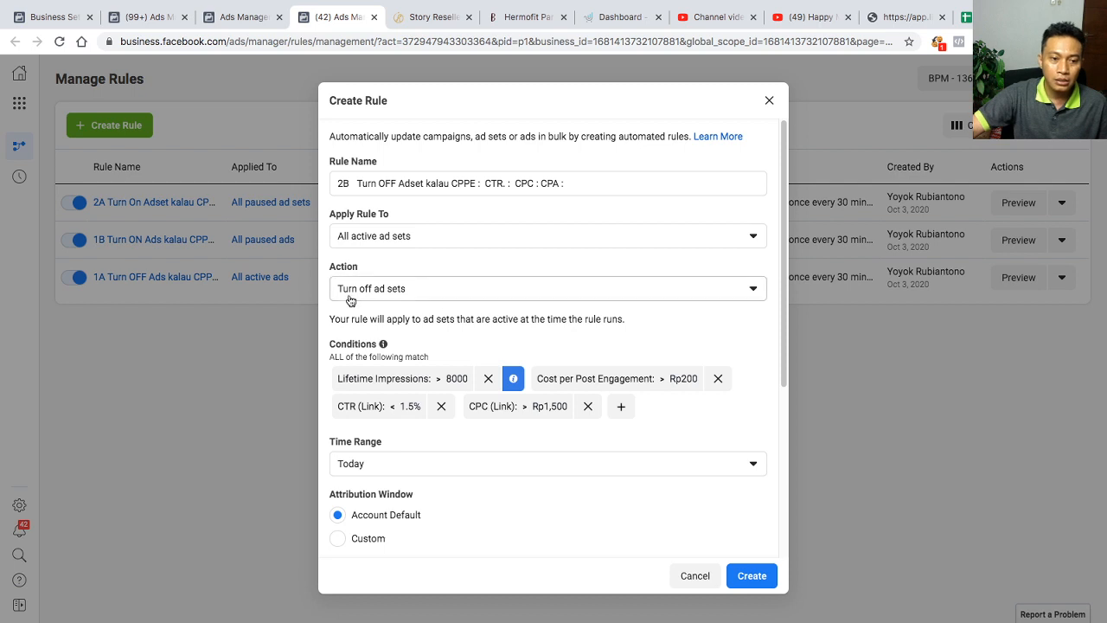
# - Add a condition that Cost Per Result is greater than 30000, and remove the Lifetime Impressions condition from rule 2B
pyautogui.click(621, 406)
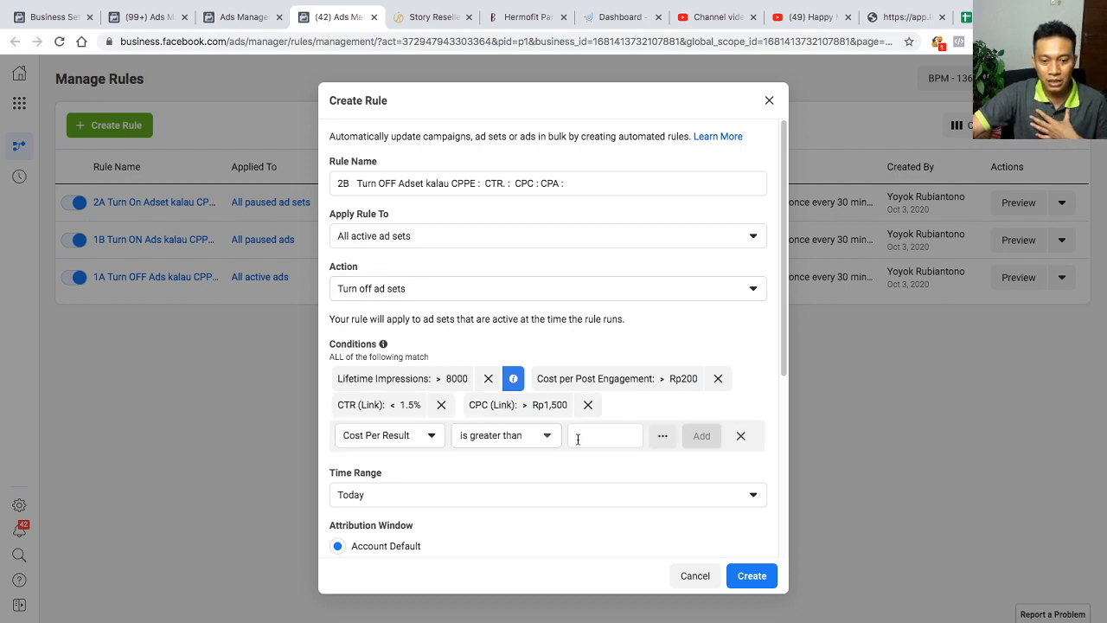
pyautogui.write('3')
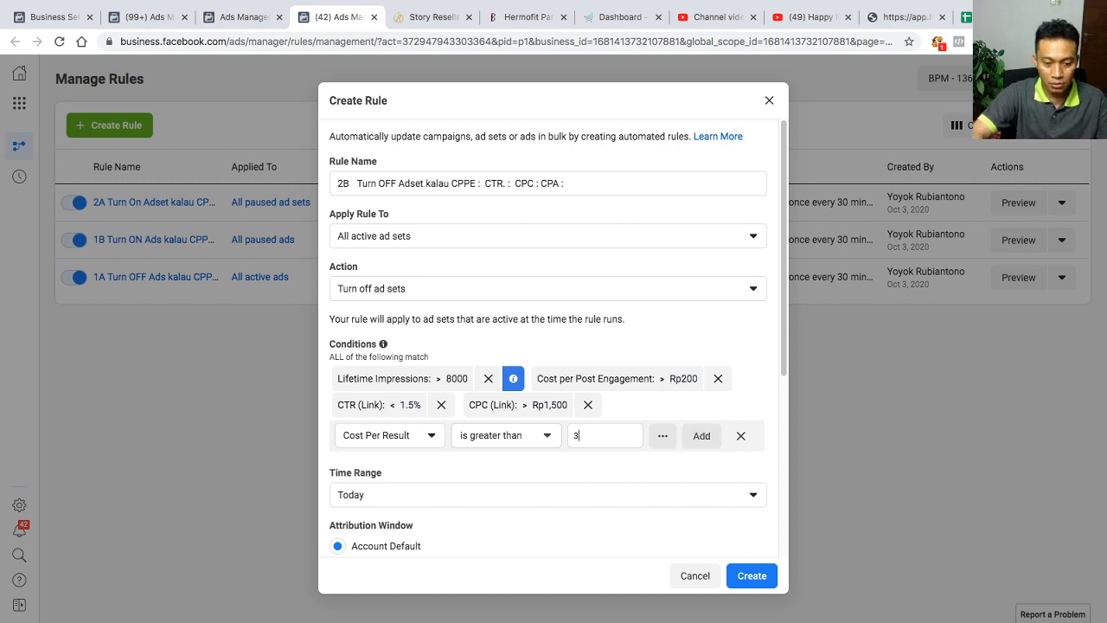
pyautogui.write('0000')
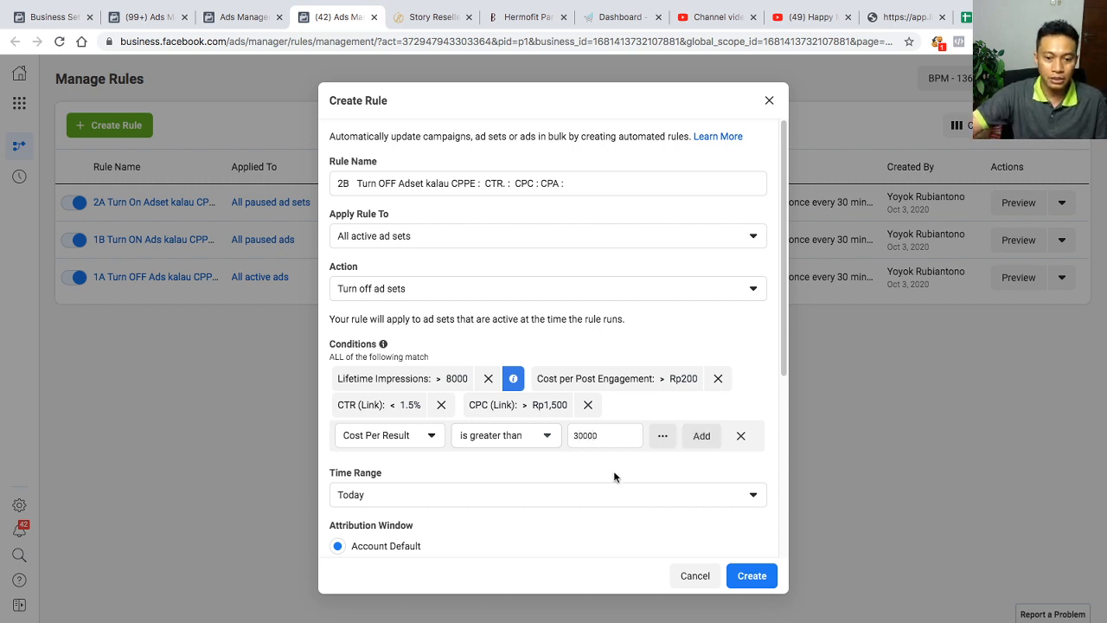
pyautogui.press('Return')
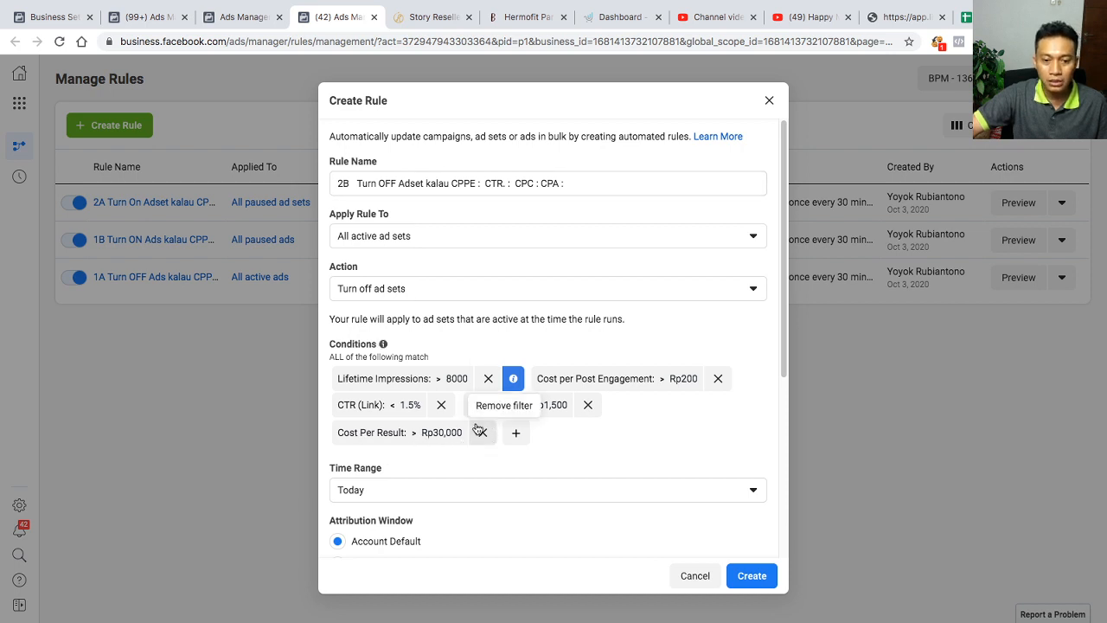
pyautogui.click(487, 378)
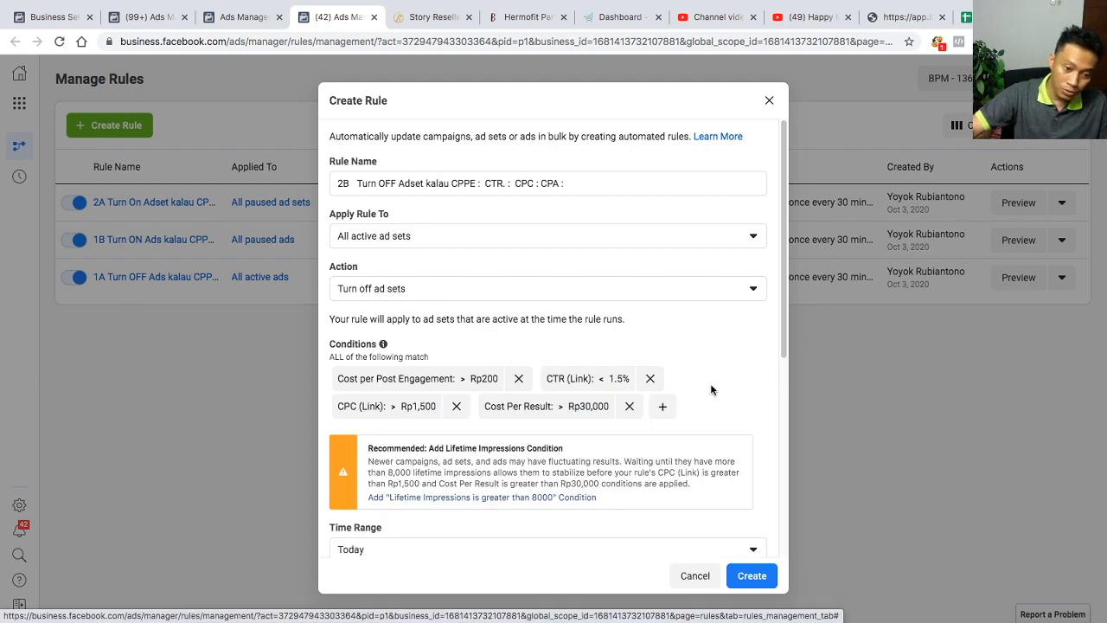
# - Review rule 2B's conditions and schedule, create the rule and dismiss the confirmation
pyautogui.scroll(-5, 602, 530)
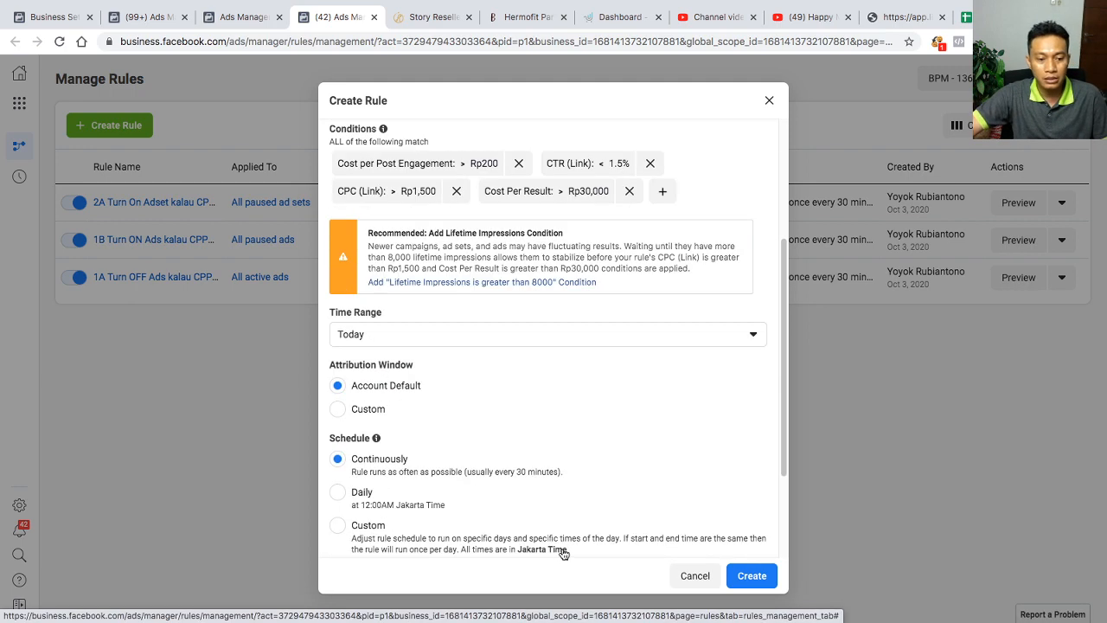
pyautogui.scroll(-3, 562, 545)
pyautogui.scroll(6, 532, 259)
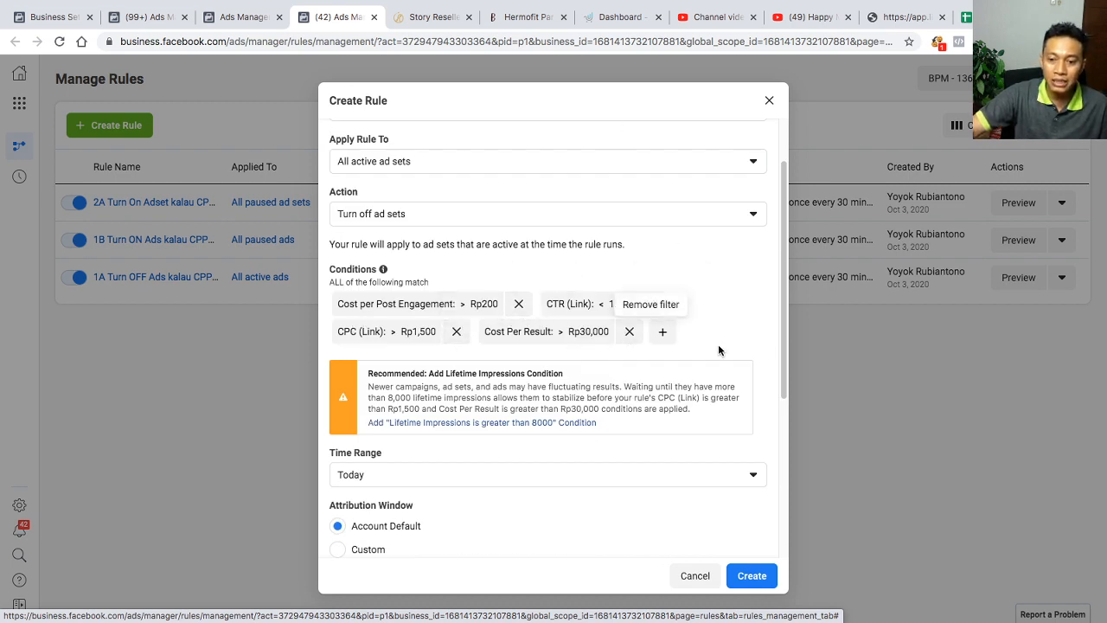
pyautogui.click(743, 575)
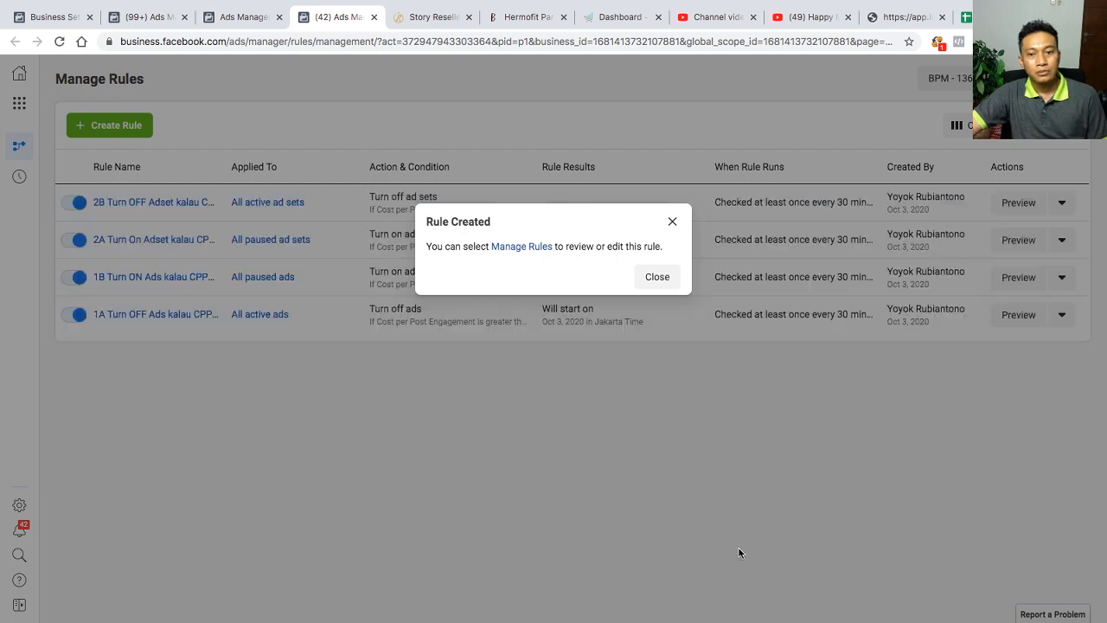
pyautogui.click(663, 281)
# - Switch to the Dashboard Advertiser spreadsheet and copy the 2C rule code and its description from the Rule Facebook sheet
pyautogui.click(966, 17)
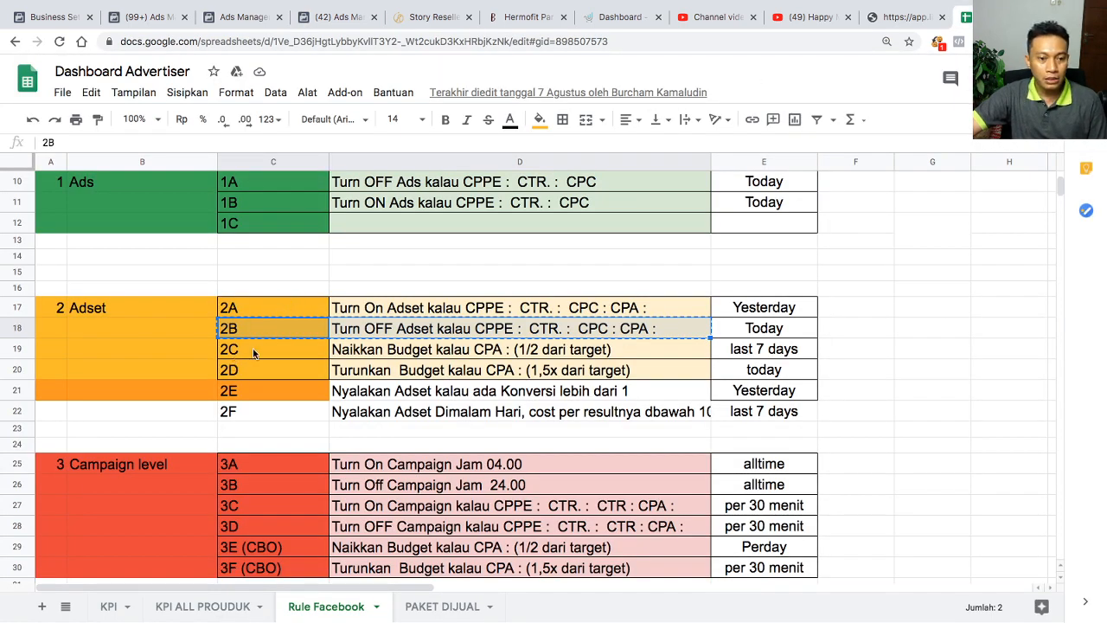
pyautogui.click(1001, 394)
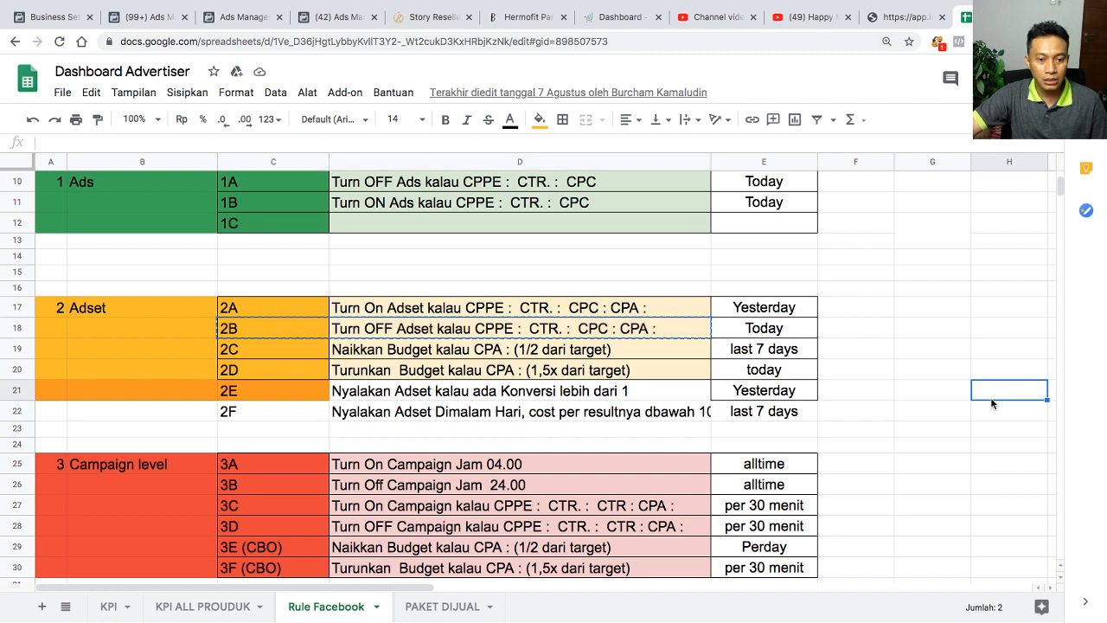
pyautogui.click(250, 352)
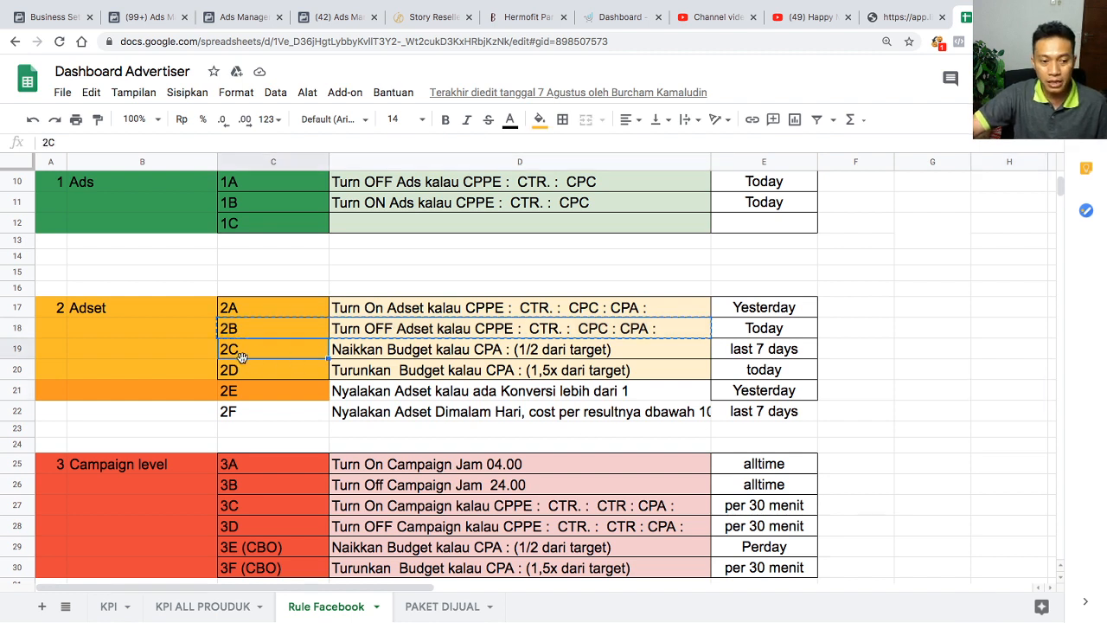
pyautogui.moveTo(245, 355); pyautogui.dragTo(636, 349)
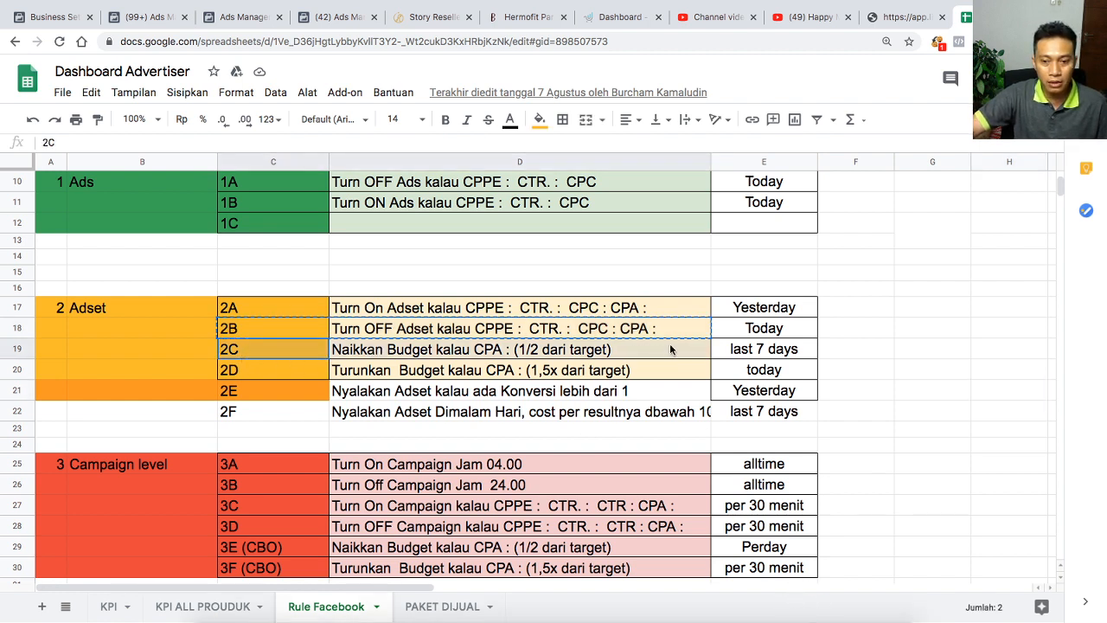
pyautogui.click(923, 366)
pyautogui.moveTo(651, 353); pyautogui.dragTo(229, 346)
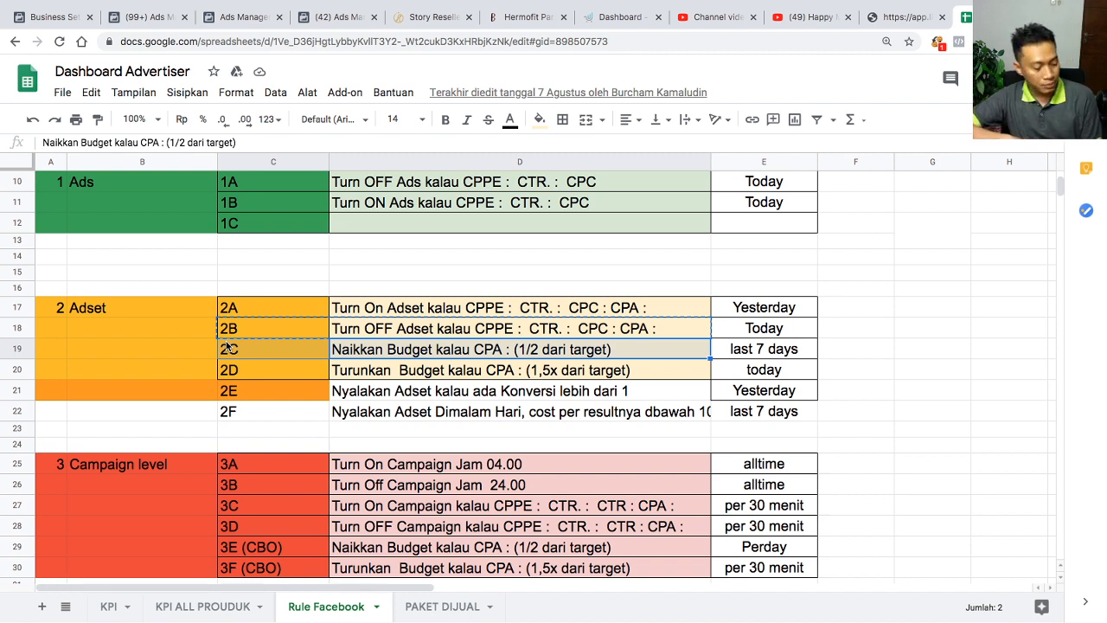
pyautogui.press('super+c')
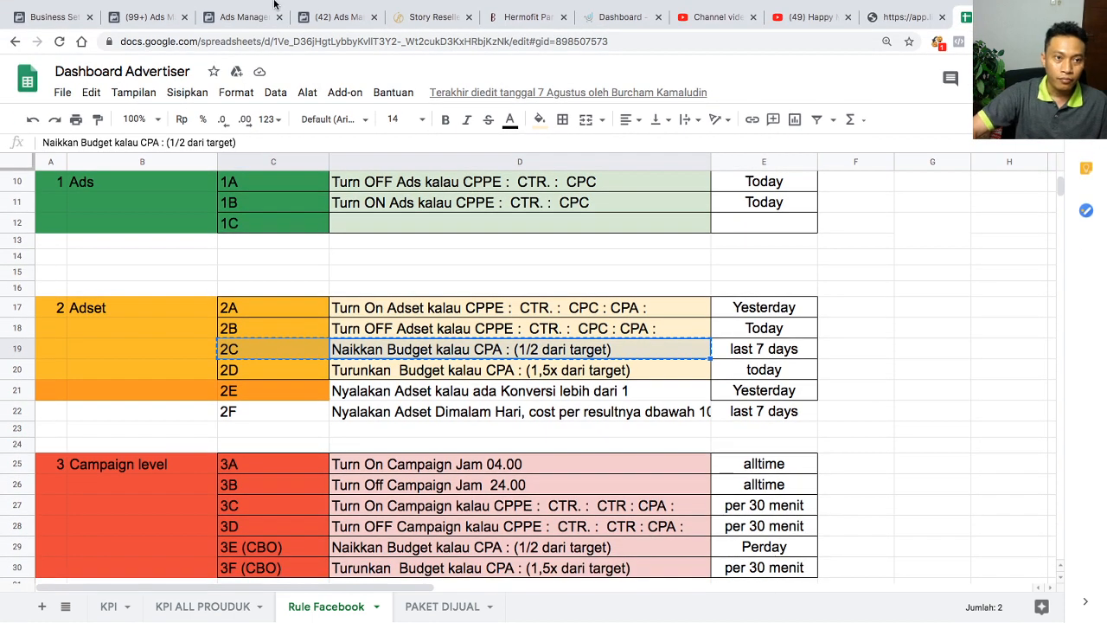
# - Return to Ads Manager and start a new rule named "2C Naikkan Budget kalau CPA : (1/2 dari target)"
pyautogui.click(338, 16)
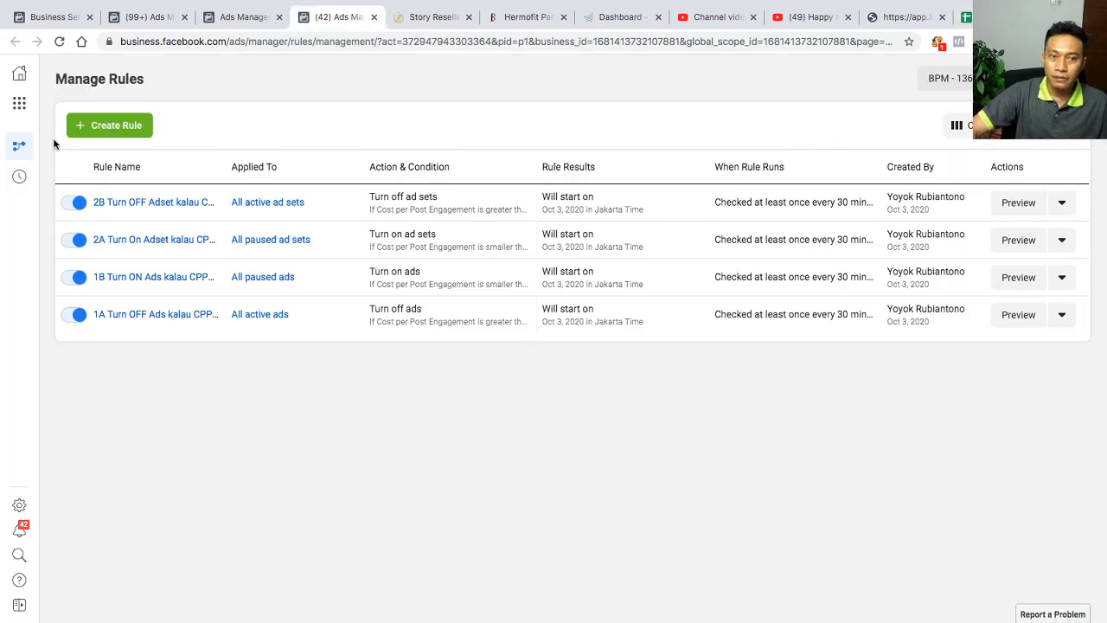
pyautogui.click(117, 124)
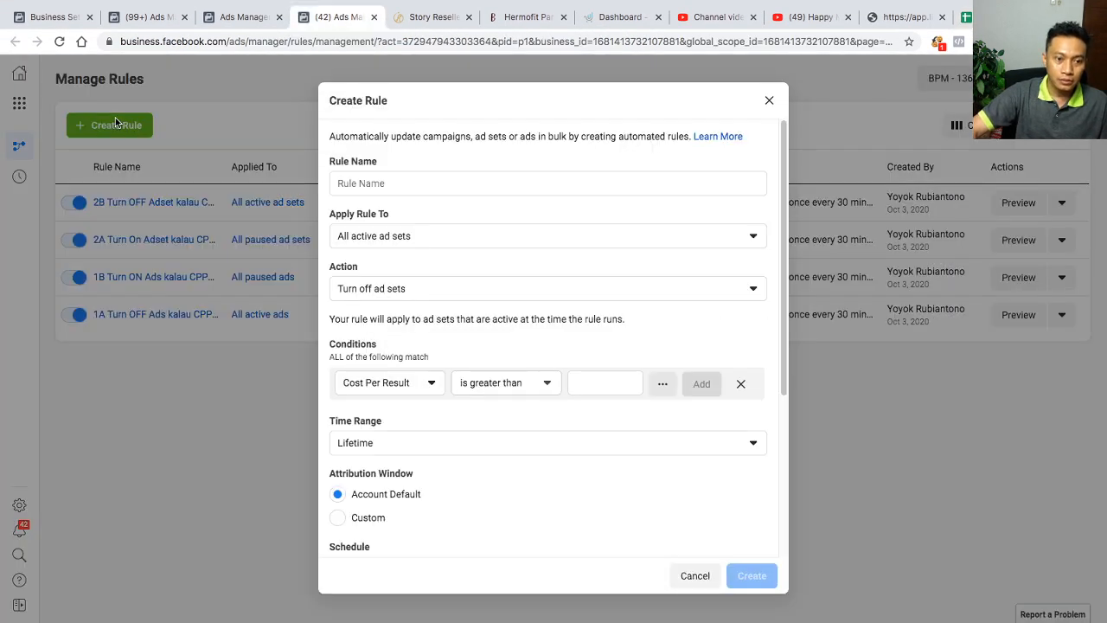
pyautogui.click(383, 184)
pyautogui.hotkey('ctrl', 'v')
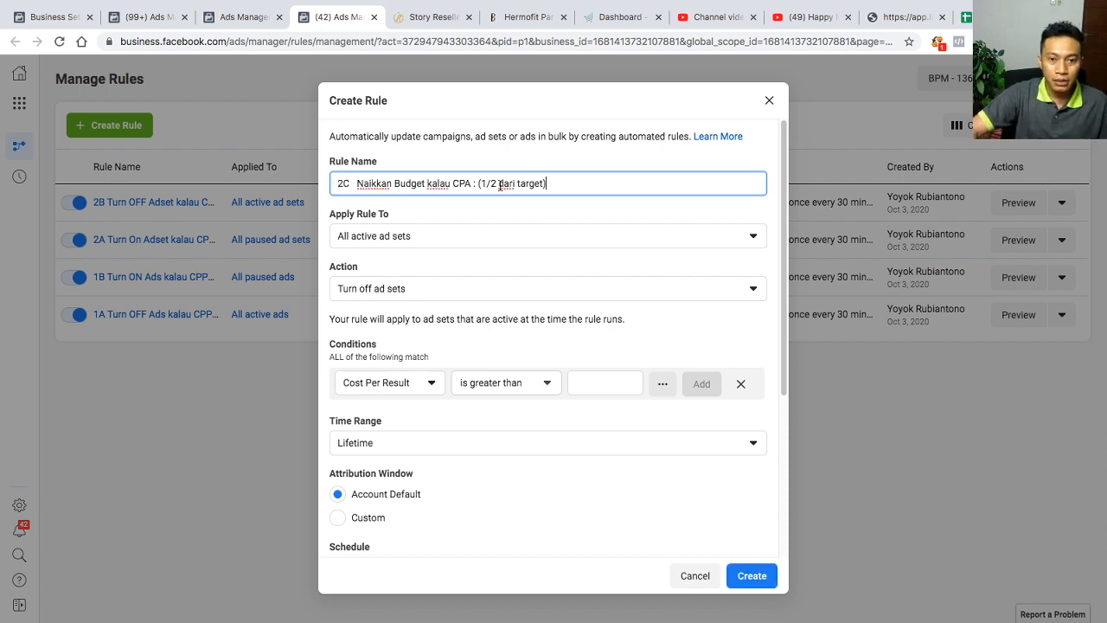
# - Keep rule 2C applied to all active ad sets and set its action to increase the daily budget by 20%
pyautogui.click(424, 237)
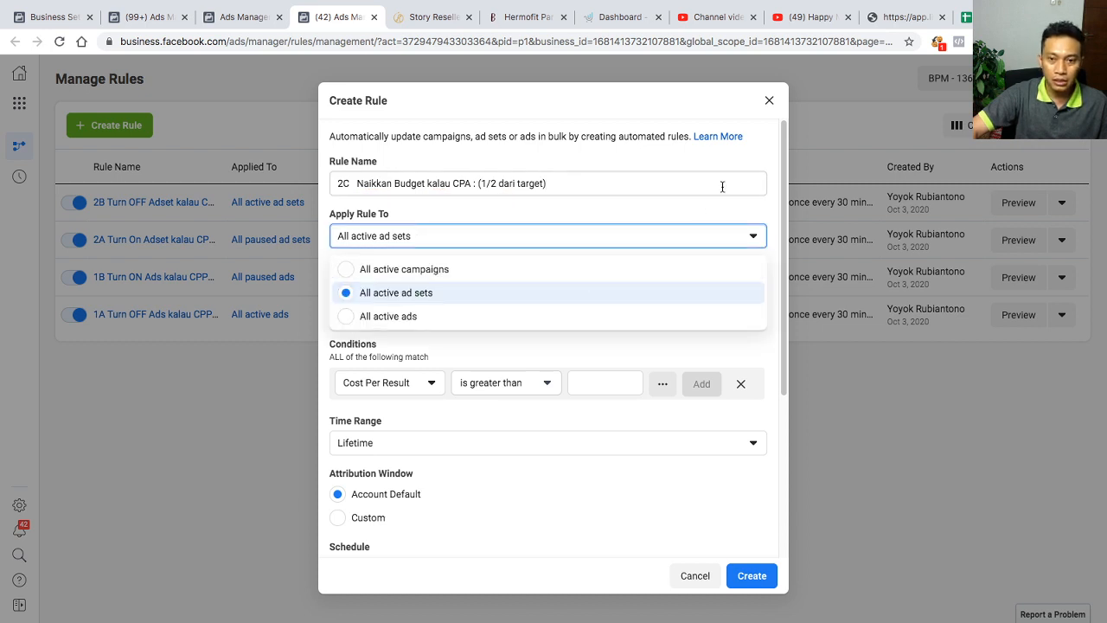
pyautogui.click(749, 148)
pyautogui.click(450, 294)
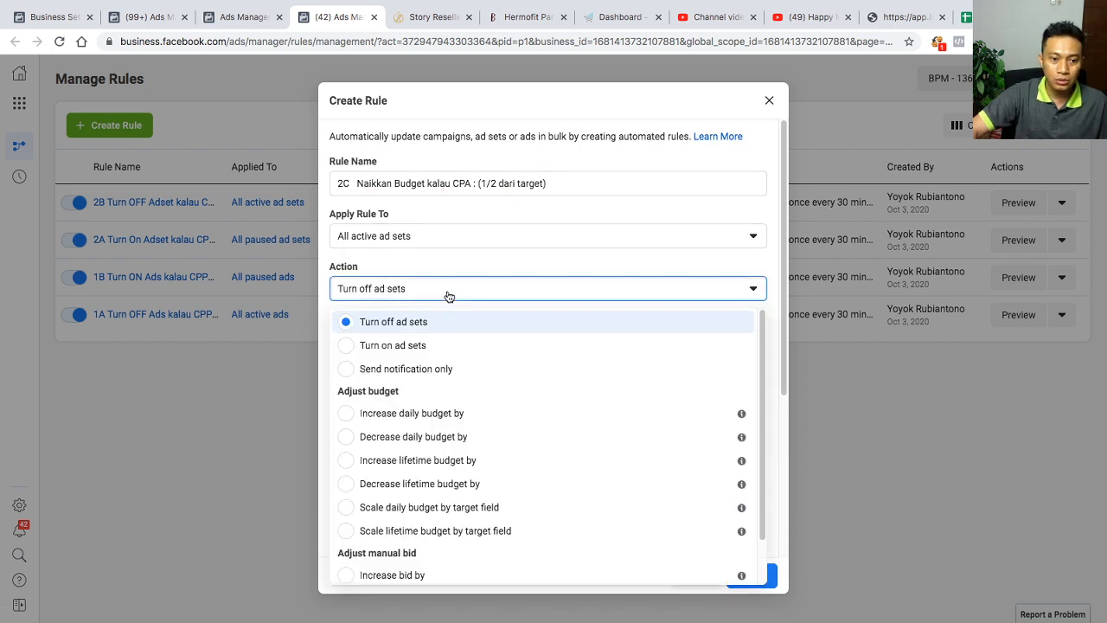
pyautogui.click(447, 417)
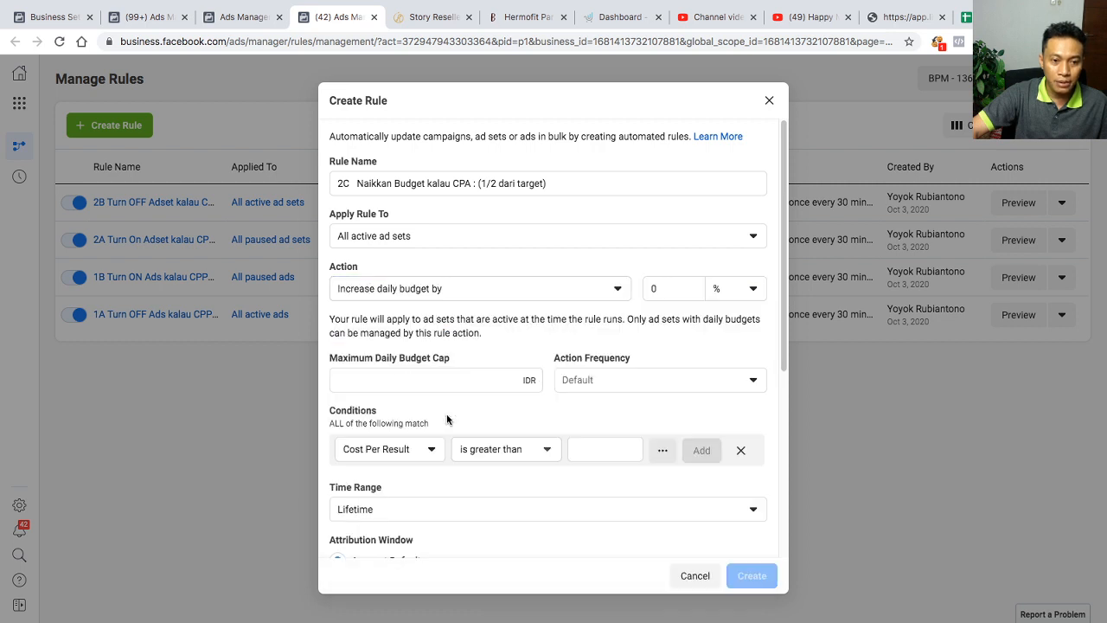
pyautogui.click(682, 290)
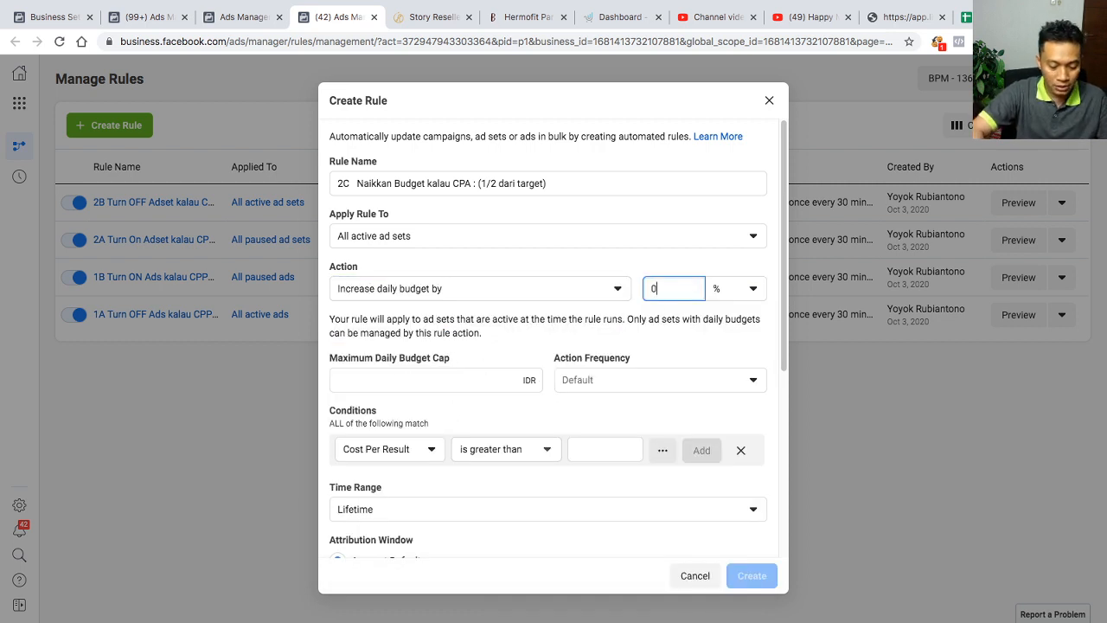
pyautogui.write('20')
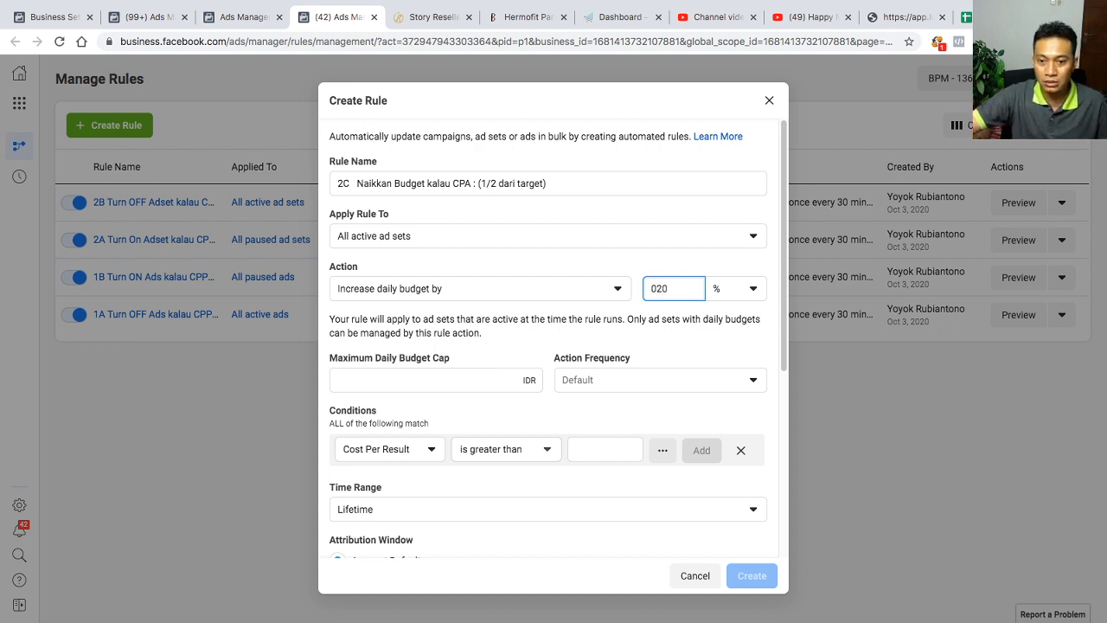
pyautogui.click(703, 264)
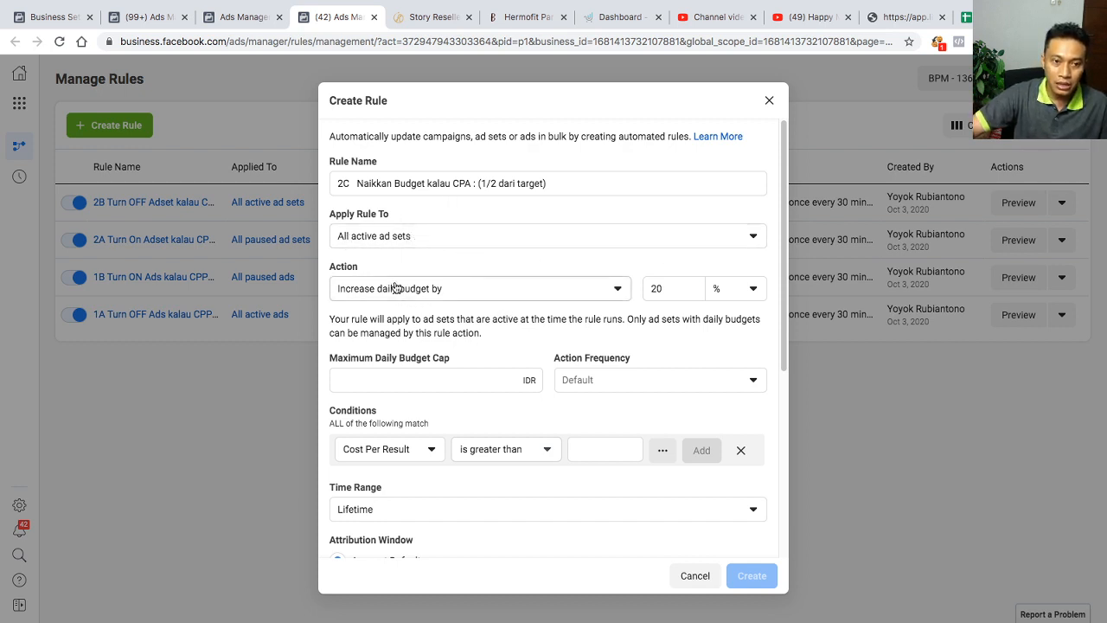
# - Set rule 2C's maximum daily budget cap to 1000000 IDR and its action frequency to Once Daily
pyautogui.click(411, 381)
pyautogui.write('1000000')
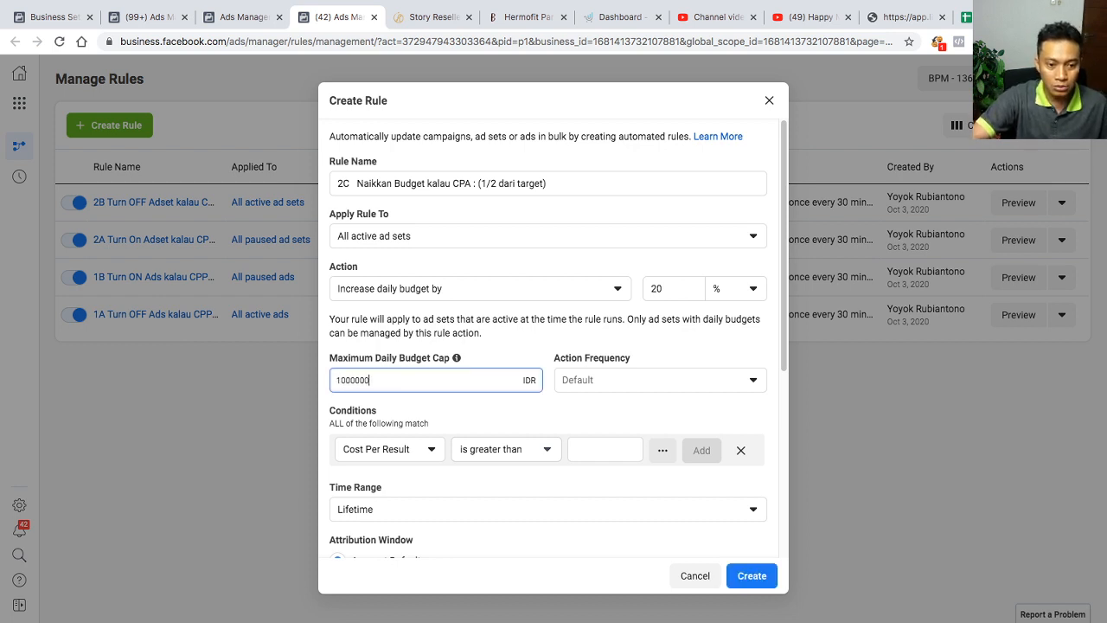
pyautogui.click(508, 344)
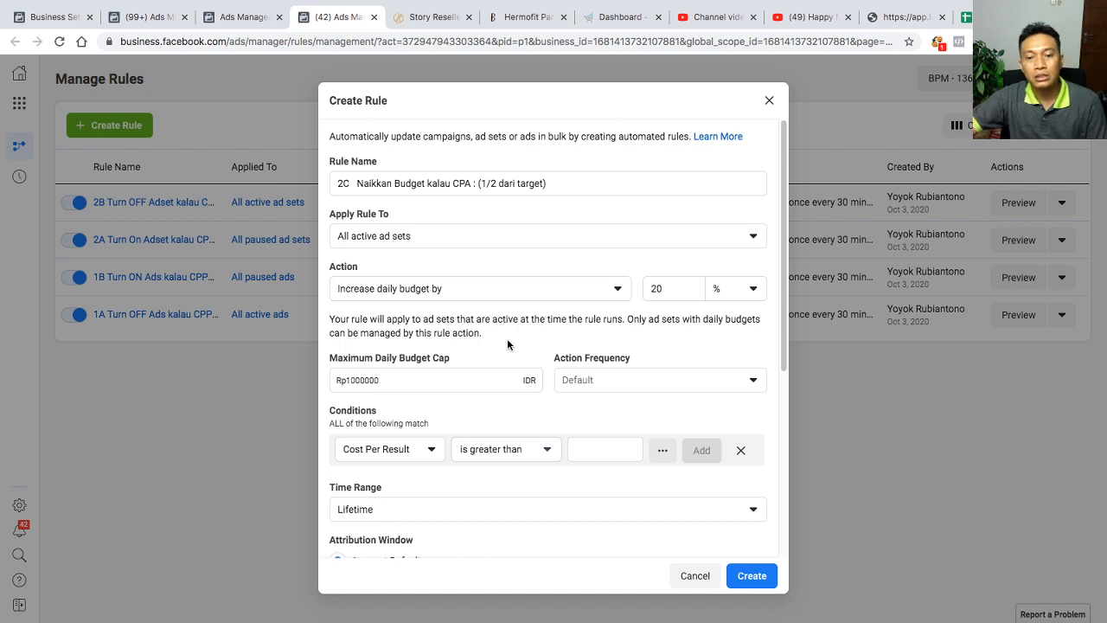
pyautogui.click(594, 383)
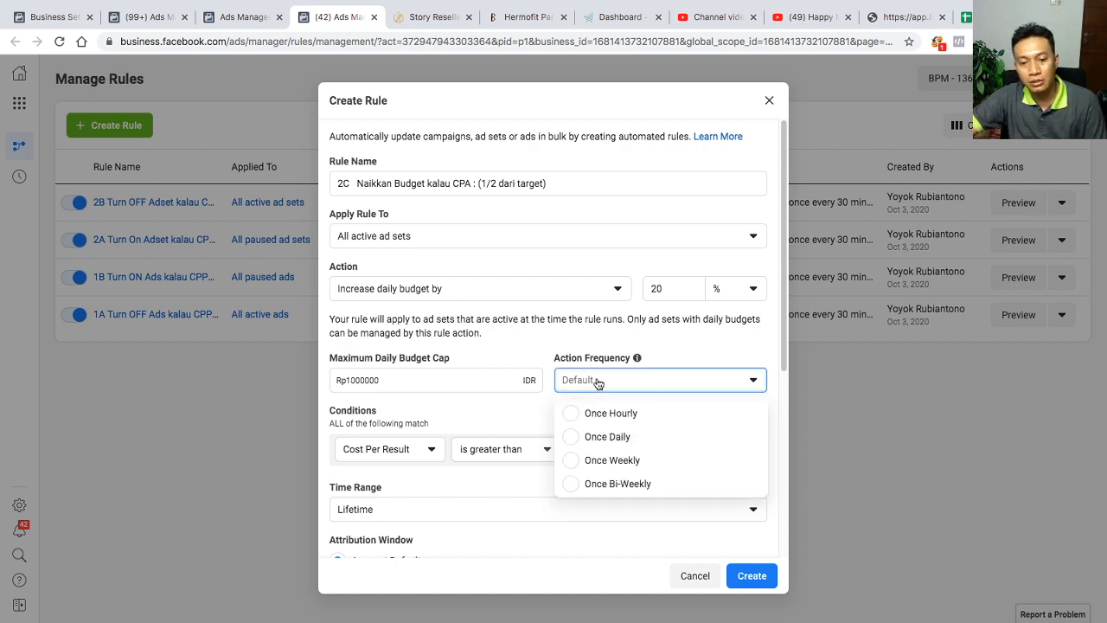
pyautogui.click(568, 440)
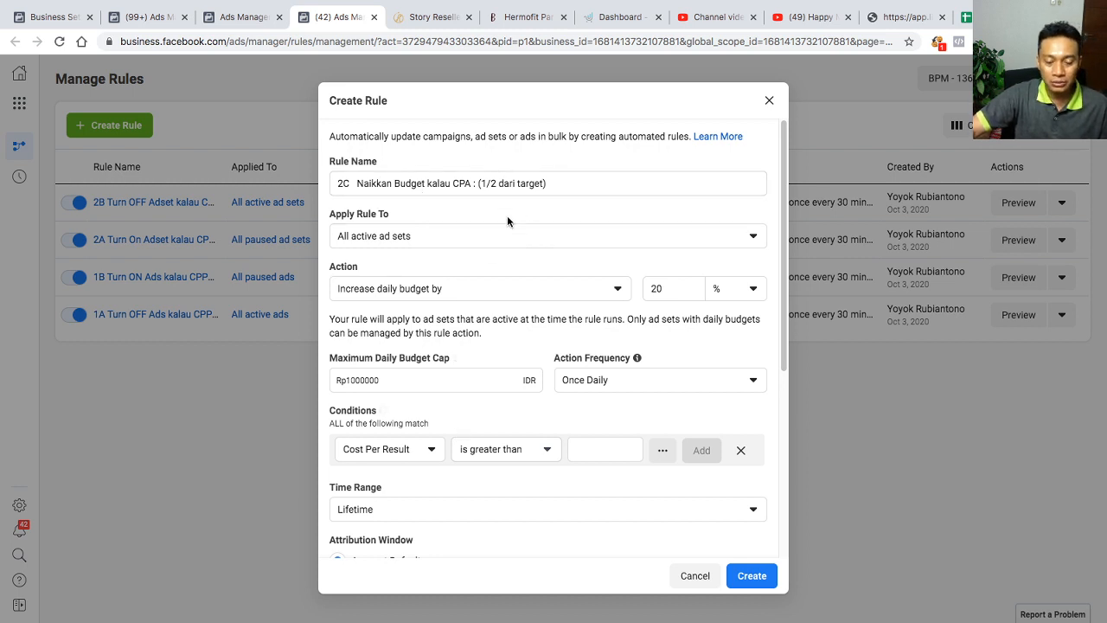
# - Add a condition to rule 2C that Cost Per Result is smaller than 30000
pyautogui.click(493, 457)
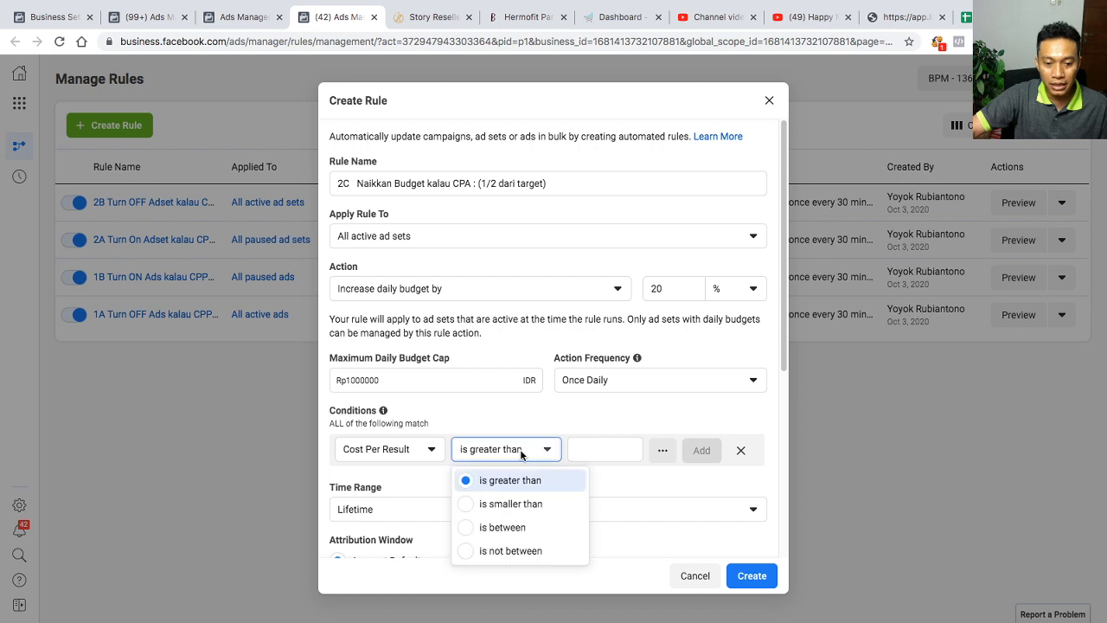
pyautogui.click(500, 510)
pyautogui.click(589, 453)
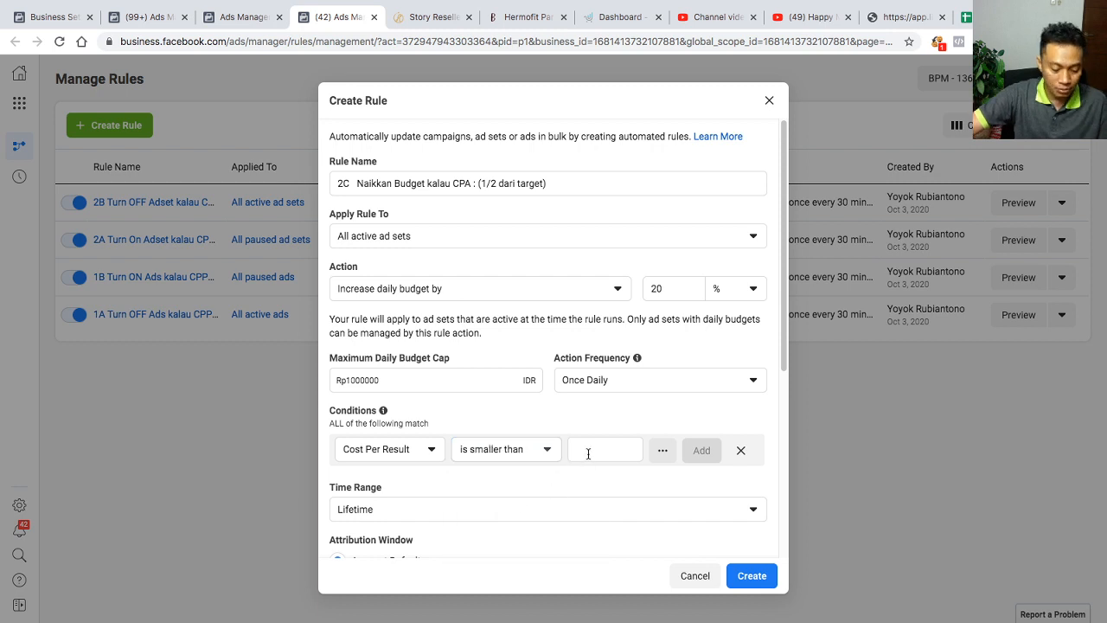
pyautogui.write('30000')
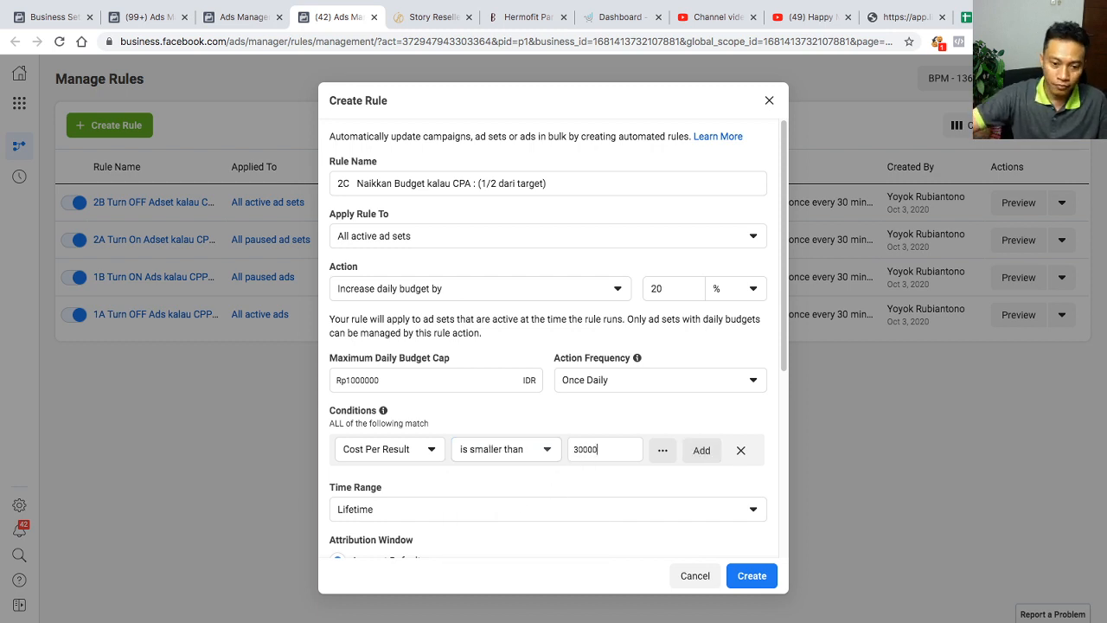
pyautogui.click(702, 450)
# - Set rule 2C's time range to Last 7 days
pyautogui.scroll(-2, 489, 439)
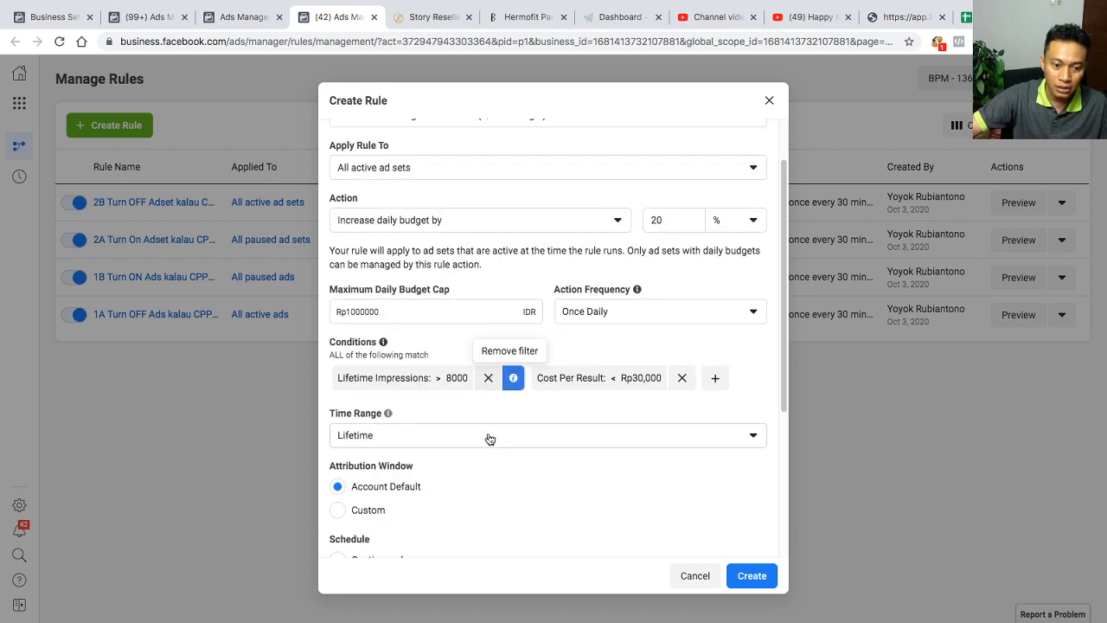
pyautogui.scroll(-1, 490, 439)
pyautogui.click(390, 390)
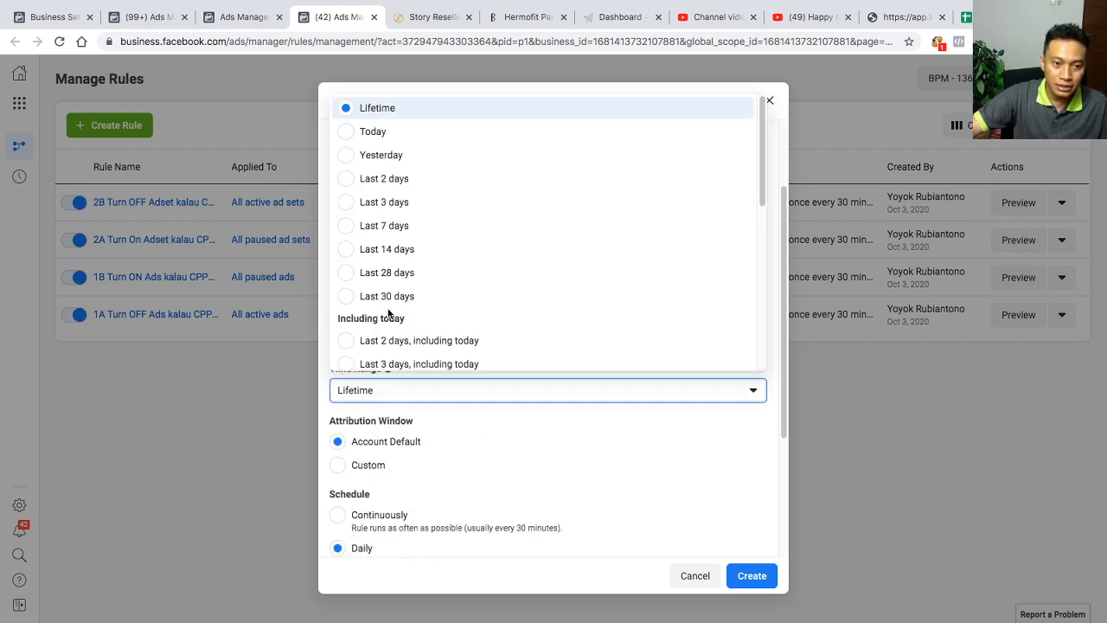
pyautogui.click(374, 225)
# - Check rule 2C's schedule and notification settings, and remove the Lifetime Impressions condition
pyautogui.scroll(-3, 459, 454)
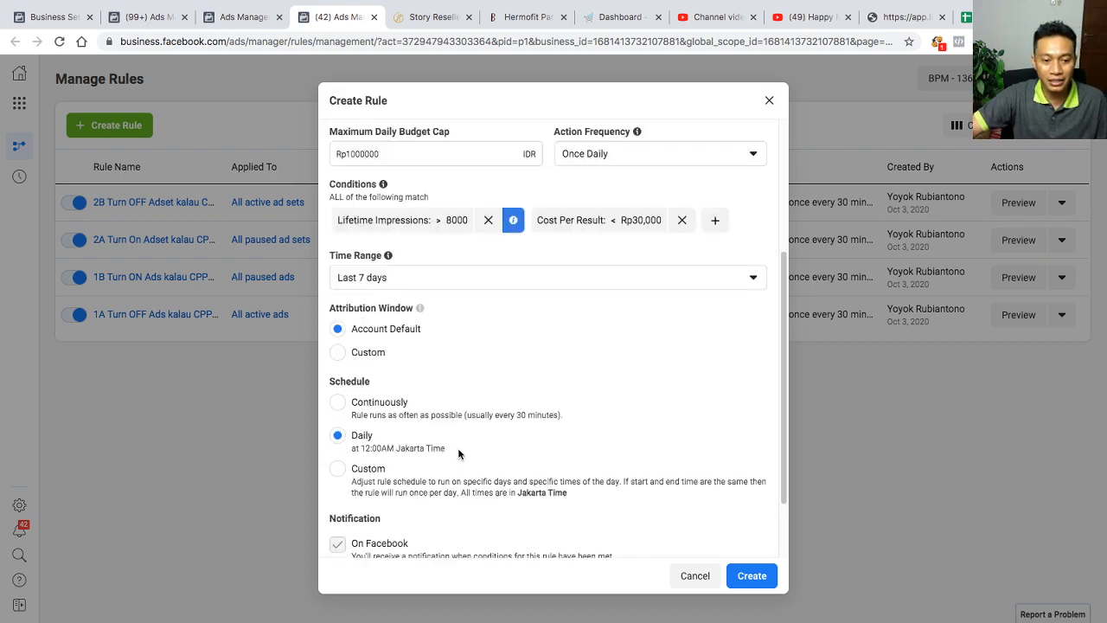
pyautogui.scroll(-2, 458, 454)
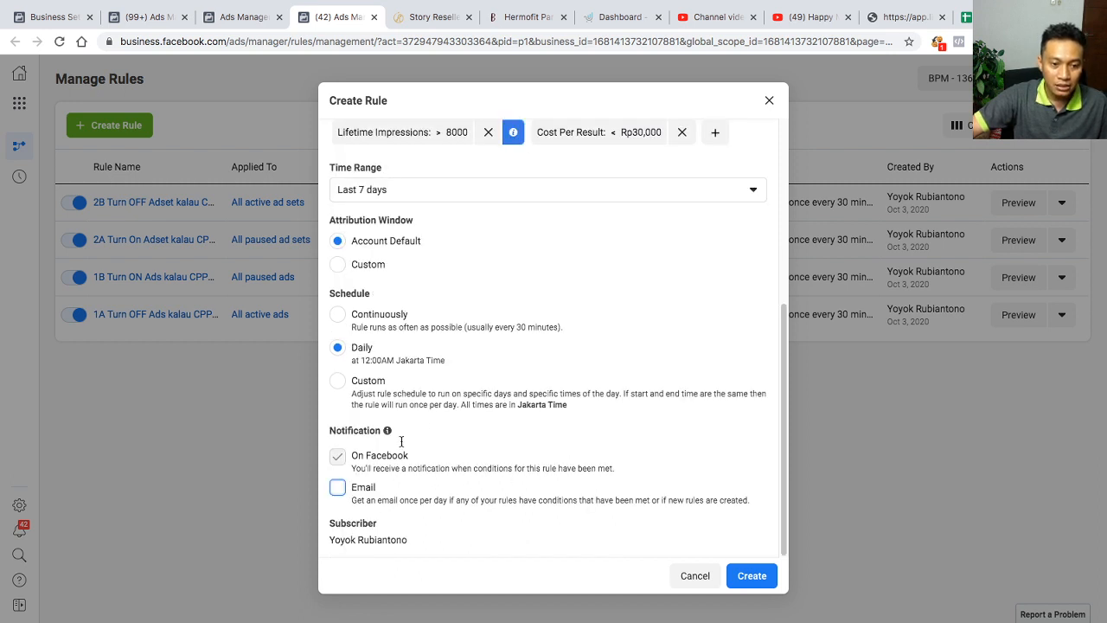
pyautogui.scroll(2, 420, 390)
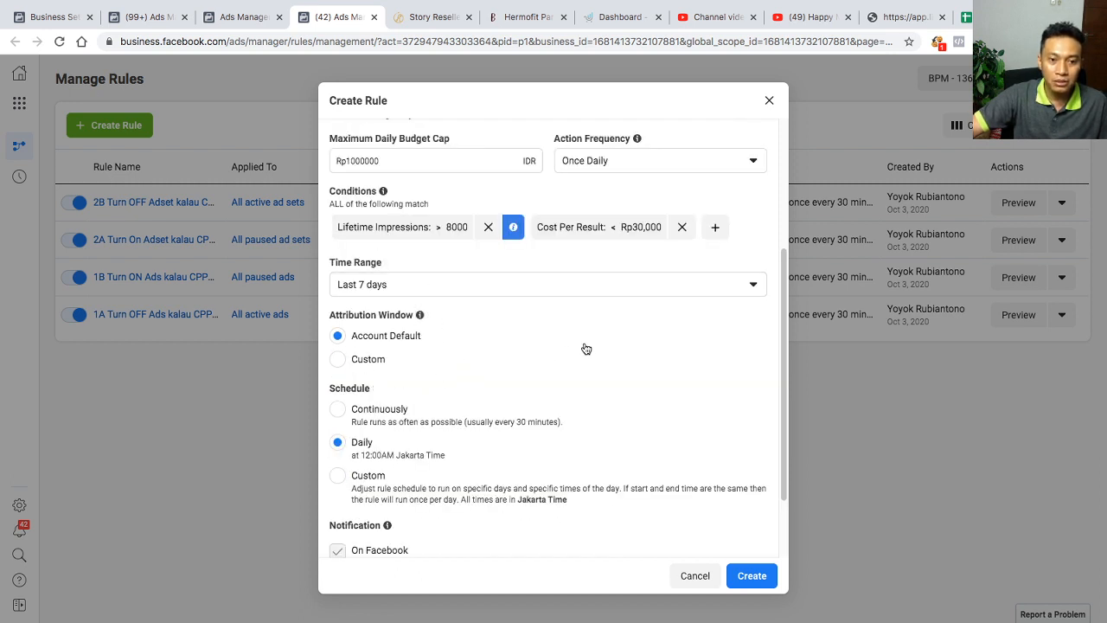
pyautogui.scroll(1, 554, 367)
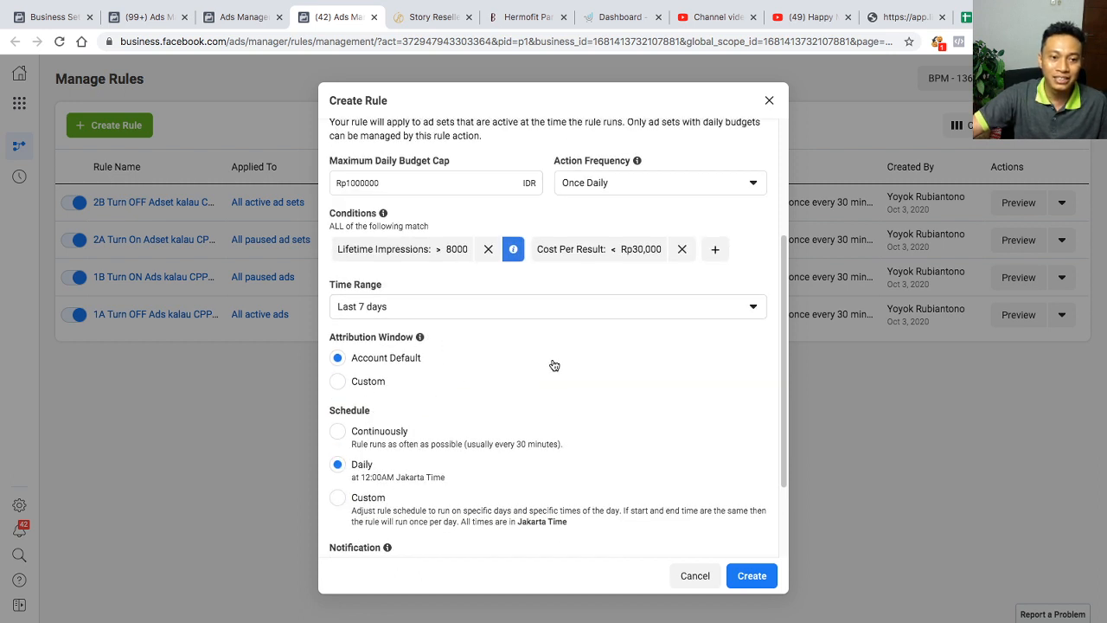
pyautogui.click(488, 250)
# - Review rule 2C's budget action, condition and time range, create the rule and dismiss the confirmation
pyautogui.scroll(2, 377, 408)
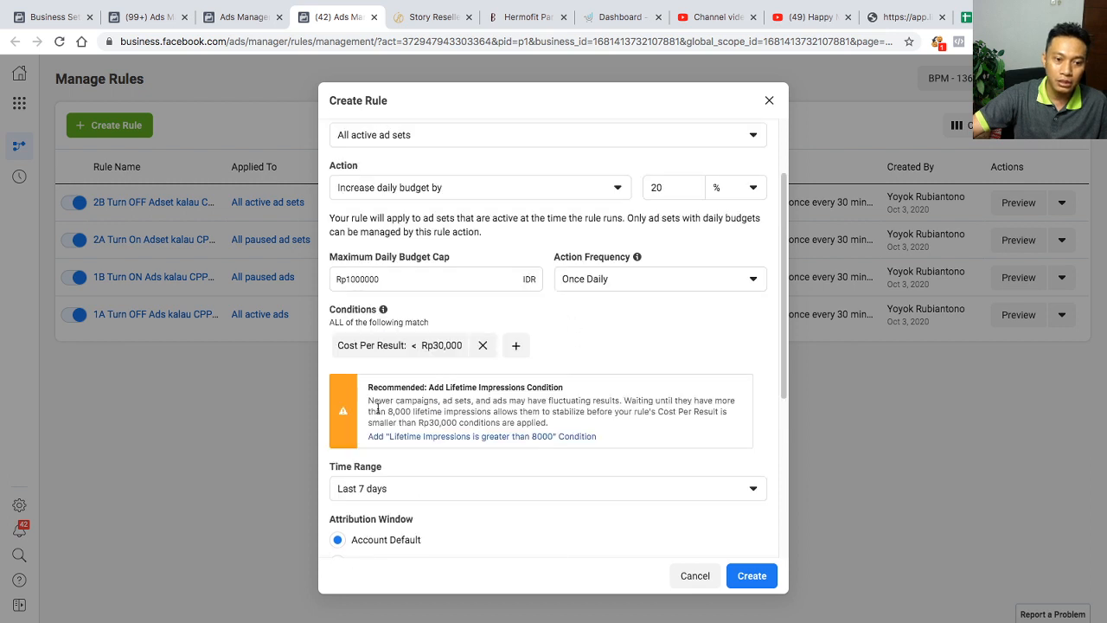
pyautogui.scroll(2, 483, 311)
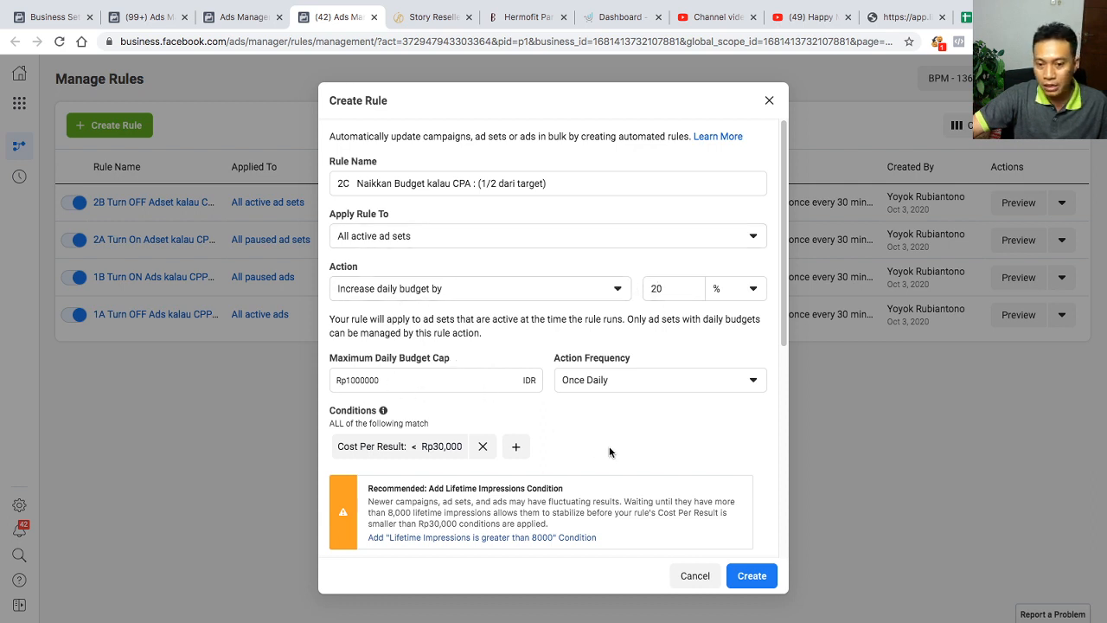
pyautogui.scroll(-1, 614, 449)
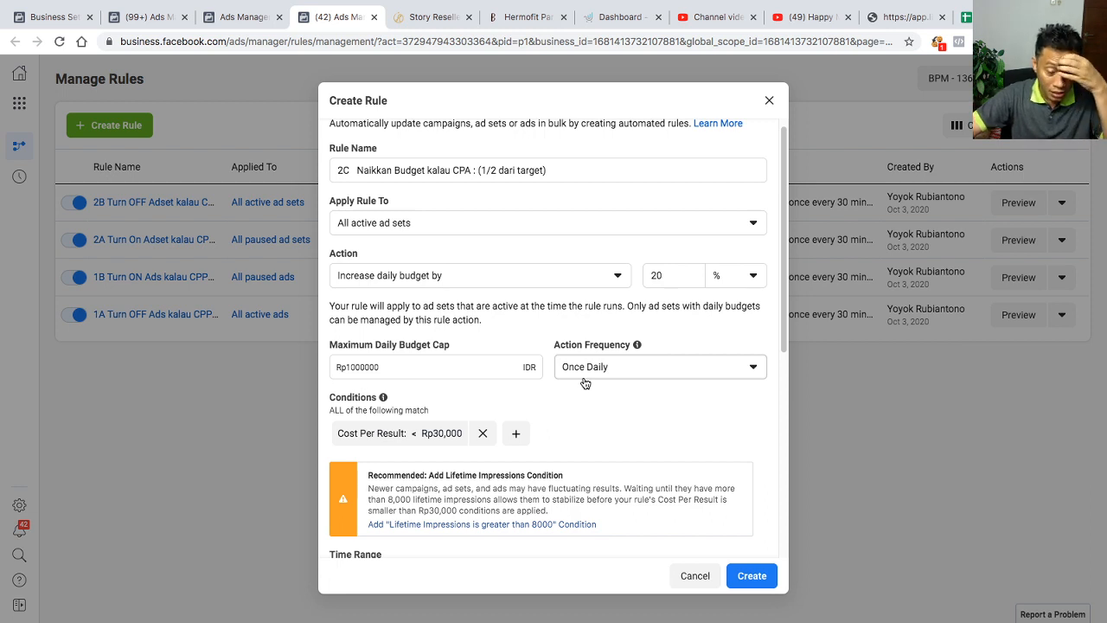
pyautogui.scroll(-2, 365, 424)
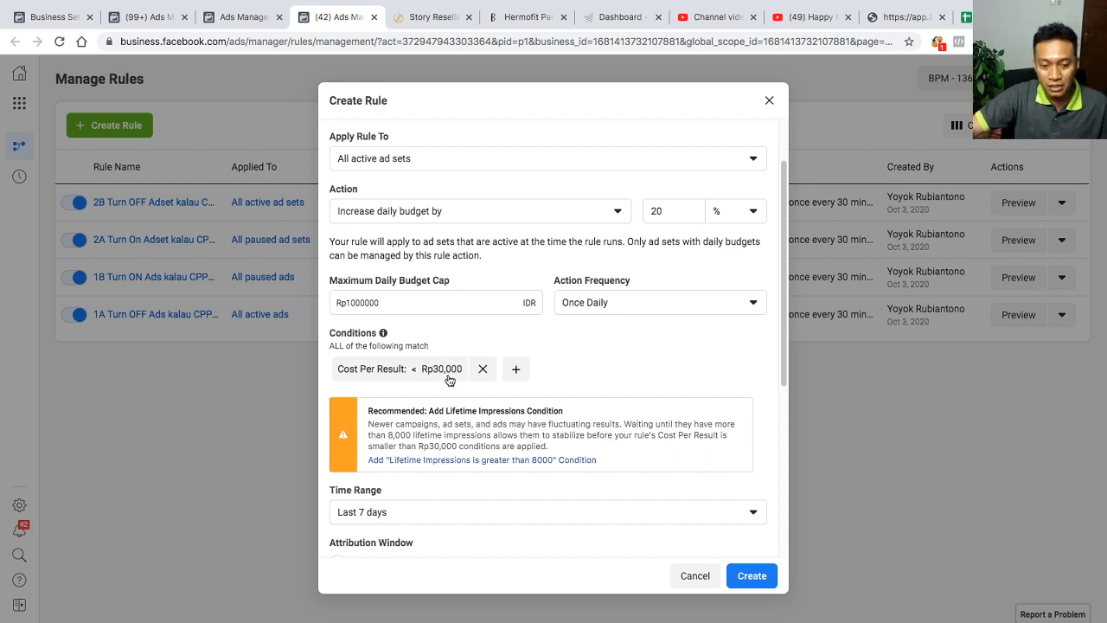
pyautogui.scroll(-5, 555, 527)
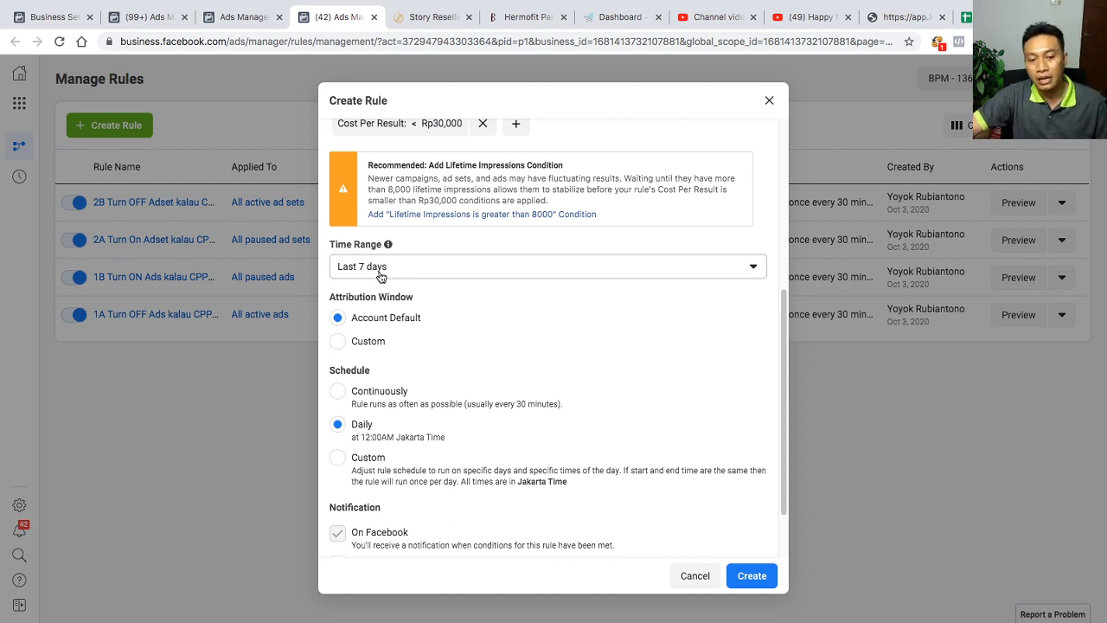
pyautogui.click(752, 576)
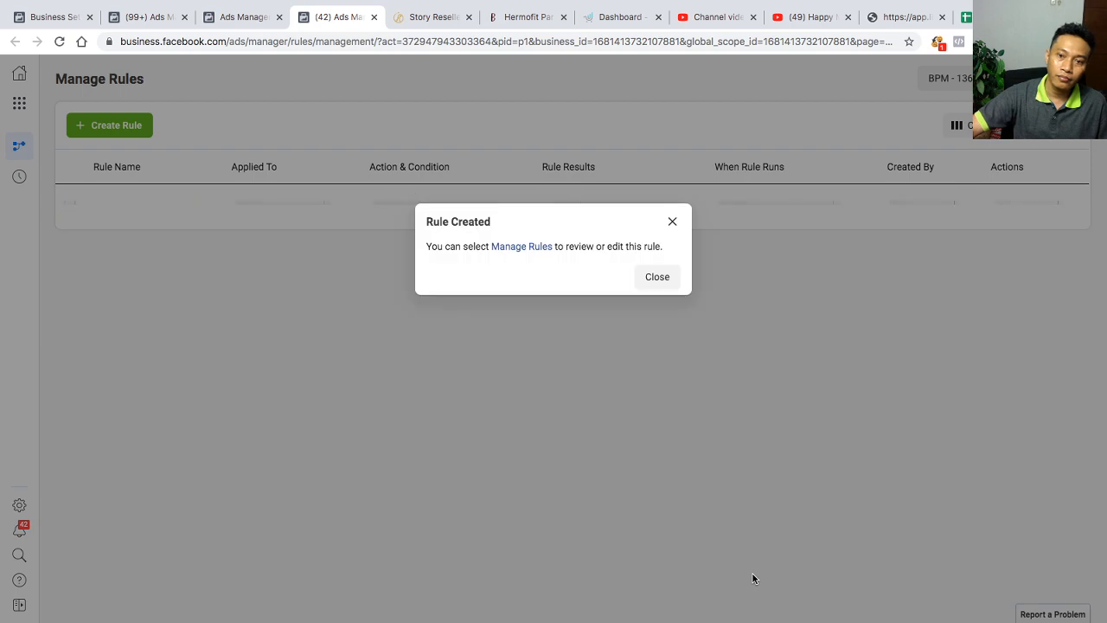
pyautogui.click(657, 276)
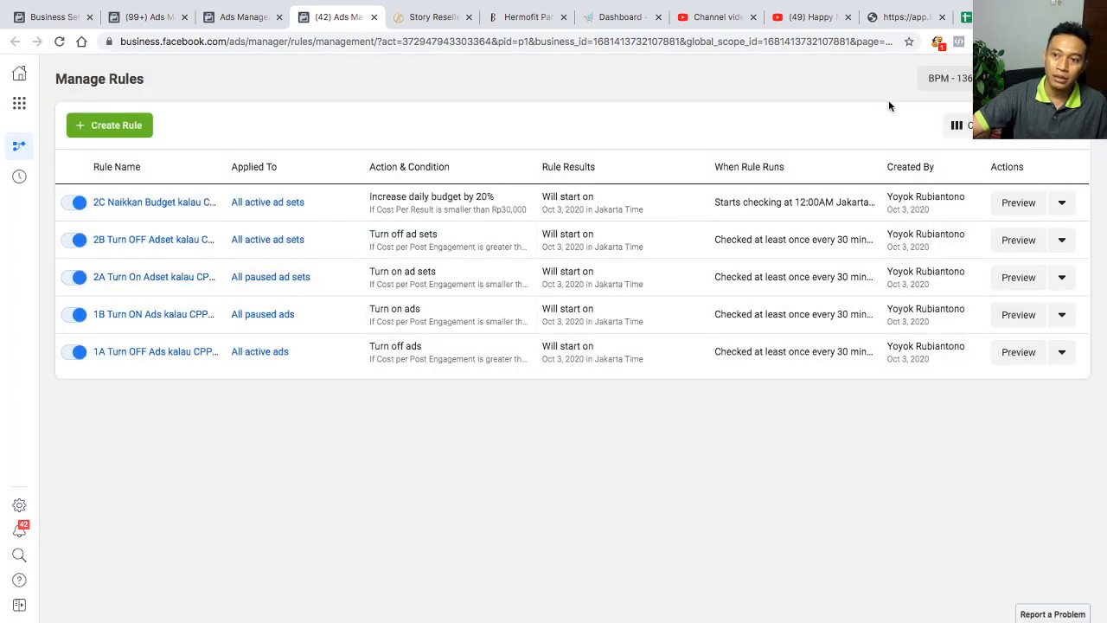
# - Copy the 2D code and its description from the Adset section of the Rule Facebook sheet
pyautogui.click(967, 18)
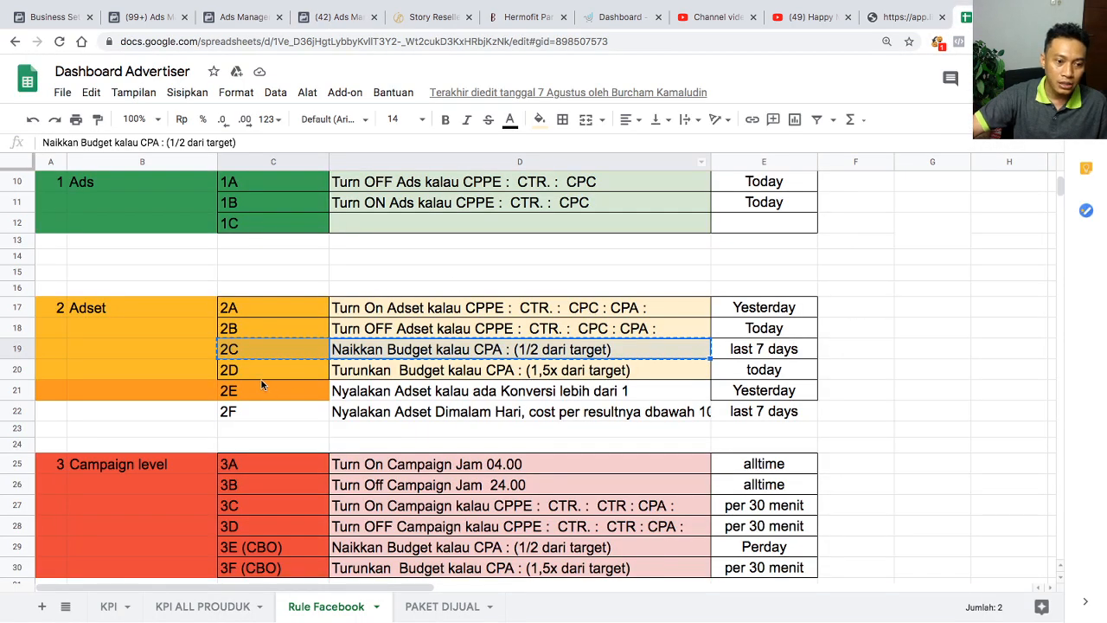
pyautogui.moveTo(258, 373); pyautogui.dragTo(595, 378)
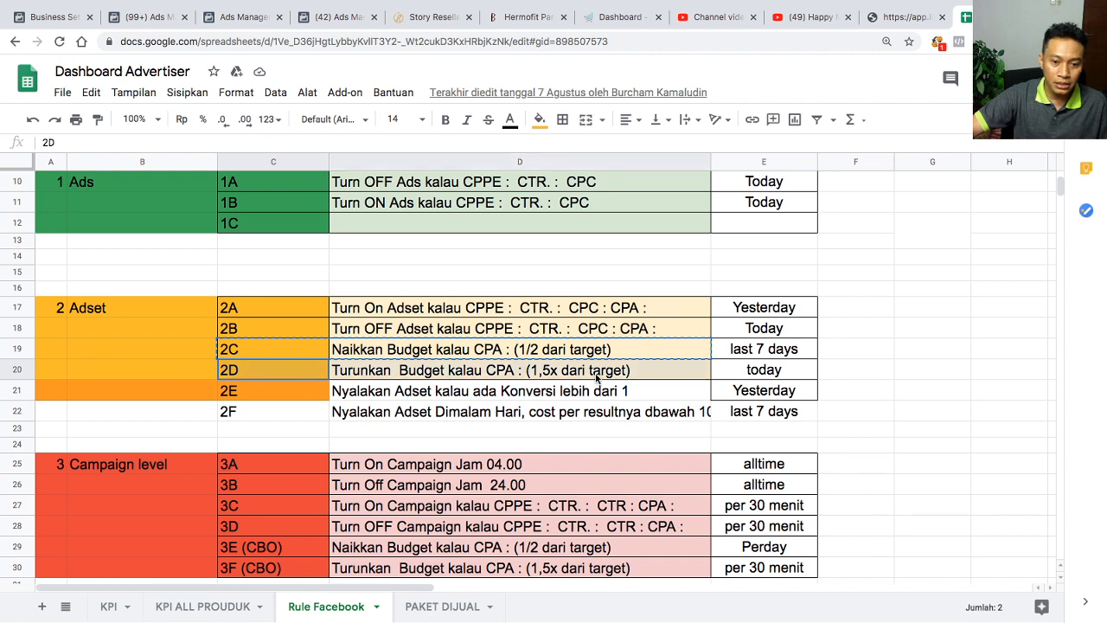
pyautogui.hotkey('ctrl', 'c')
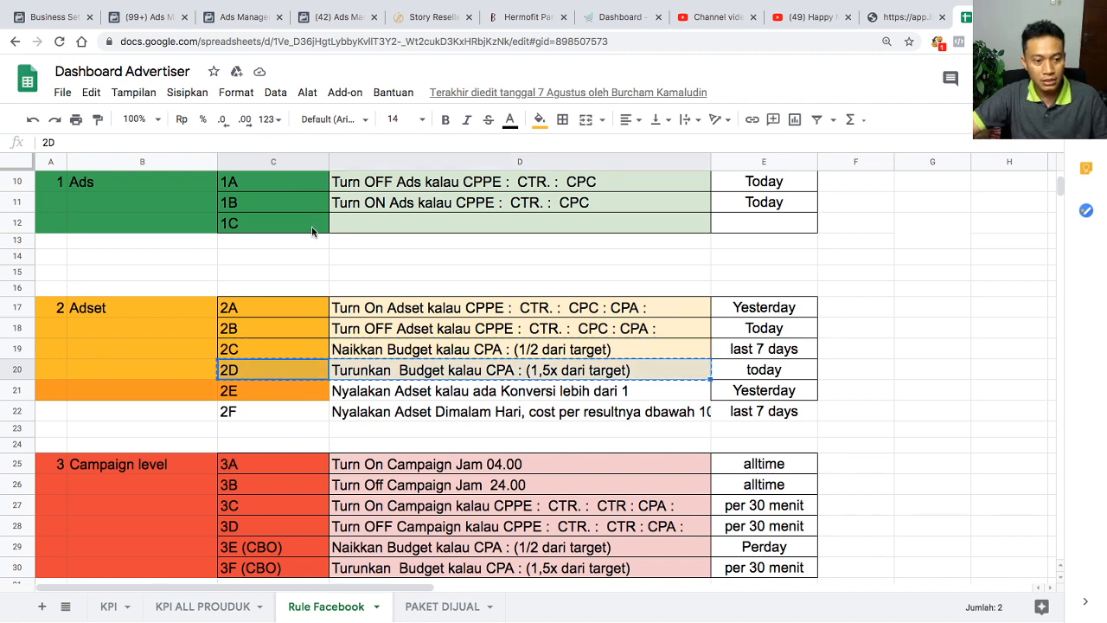
# - Start a new automated rule in Ads Manager and name it "2D Turunkan Budget kalau CPA : (1,5x dari target)"
pyautogui.click(236, 17)
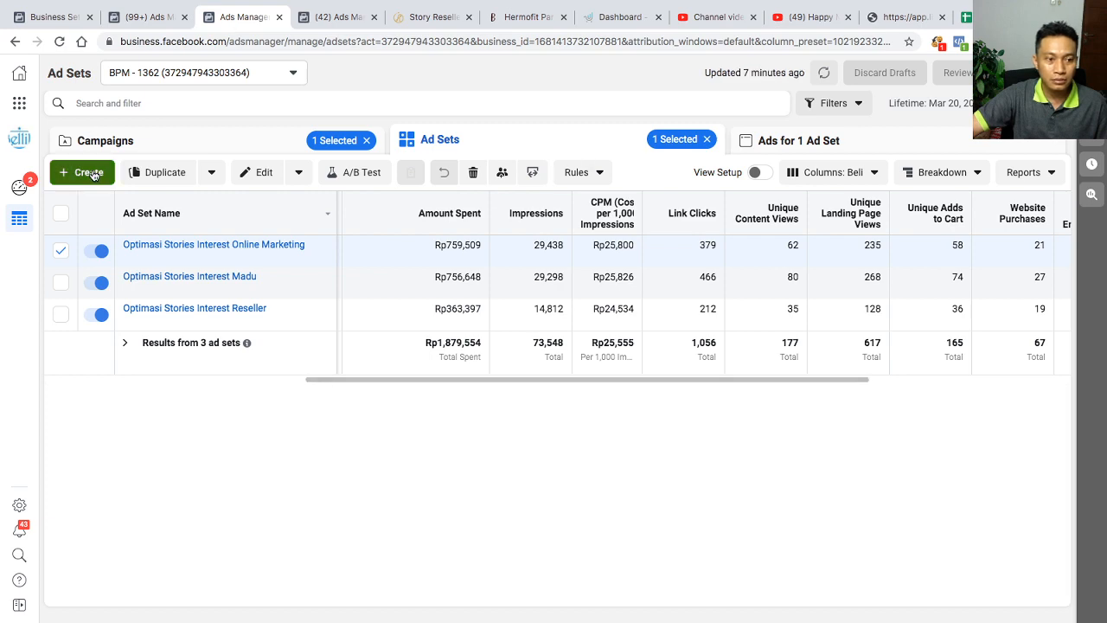
pyautogui.click(333, 17)
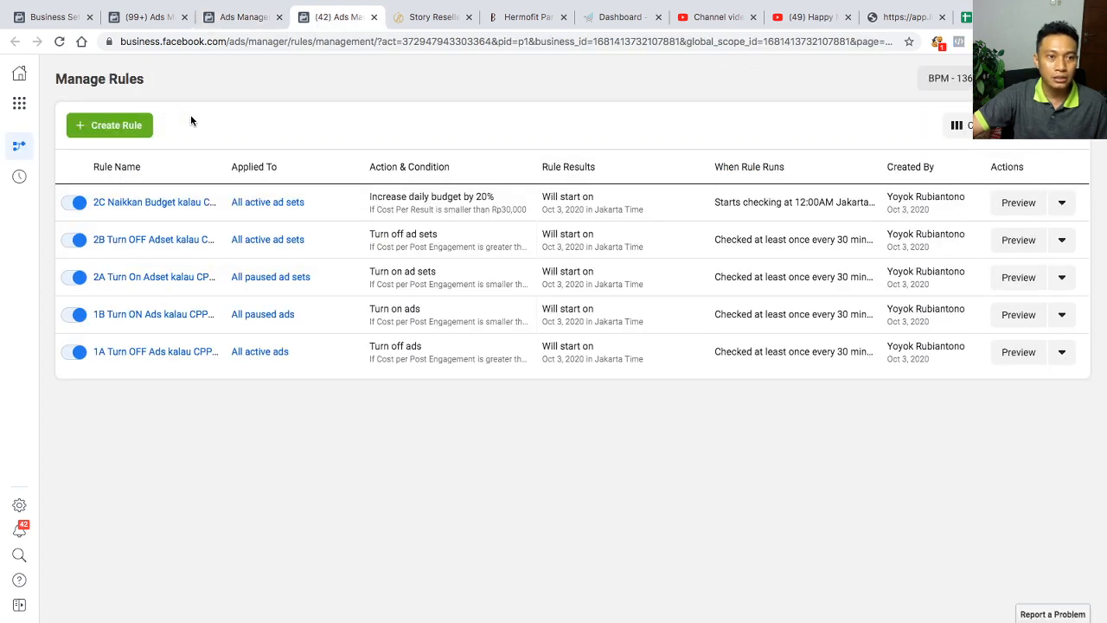
pyautogui.click(111, 125)
pyautogui.click(416, 185)
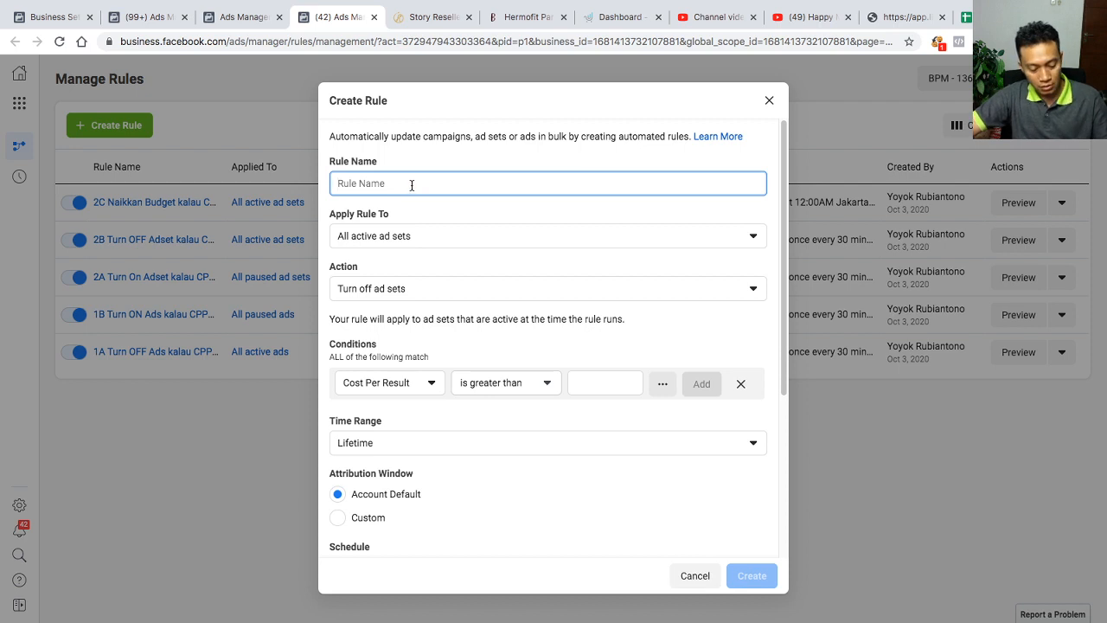
pyautogui.press('super+v')
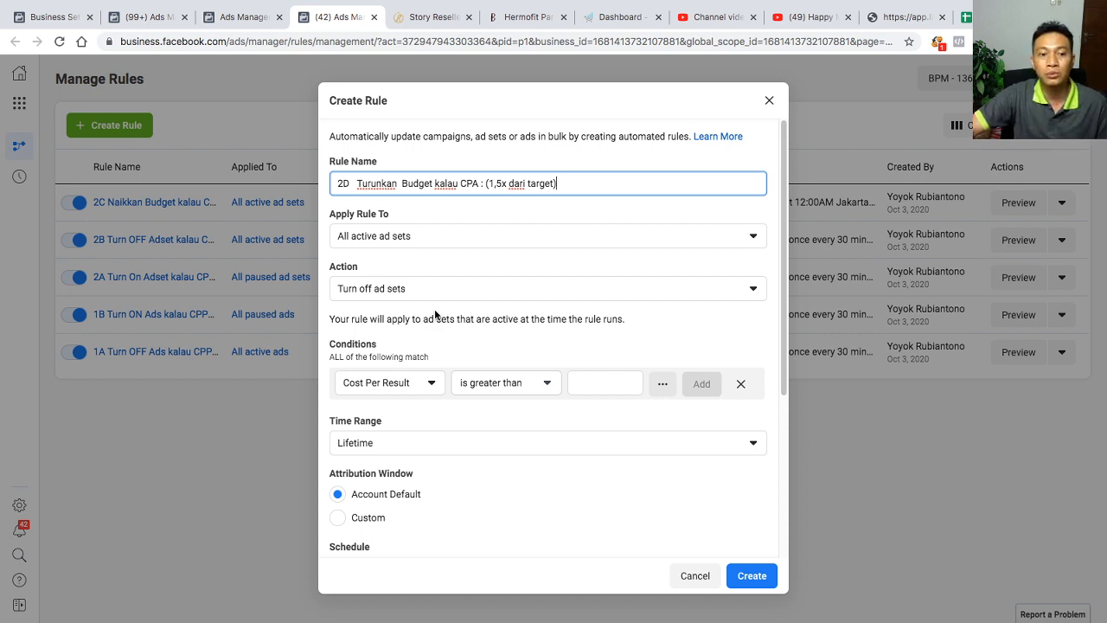
# - Set rule 2D's action to decrease the daily budget by 20%
pyautogui.click(401, 293)
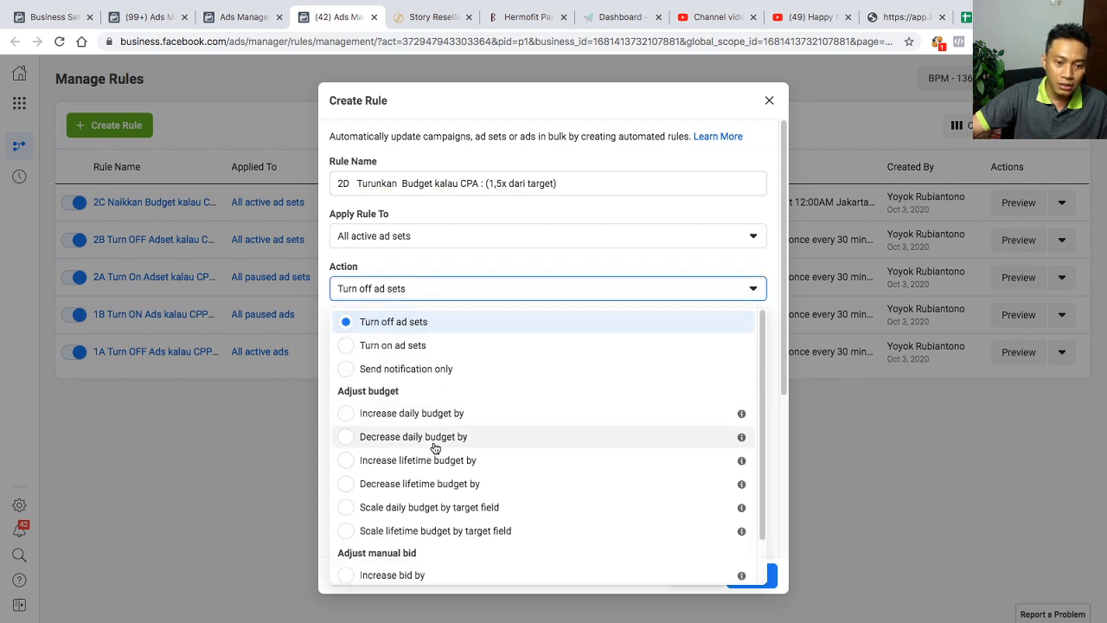
pyautogui.click(435, 437)
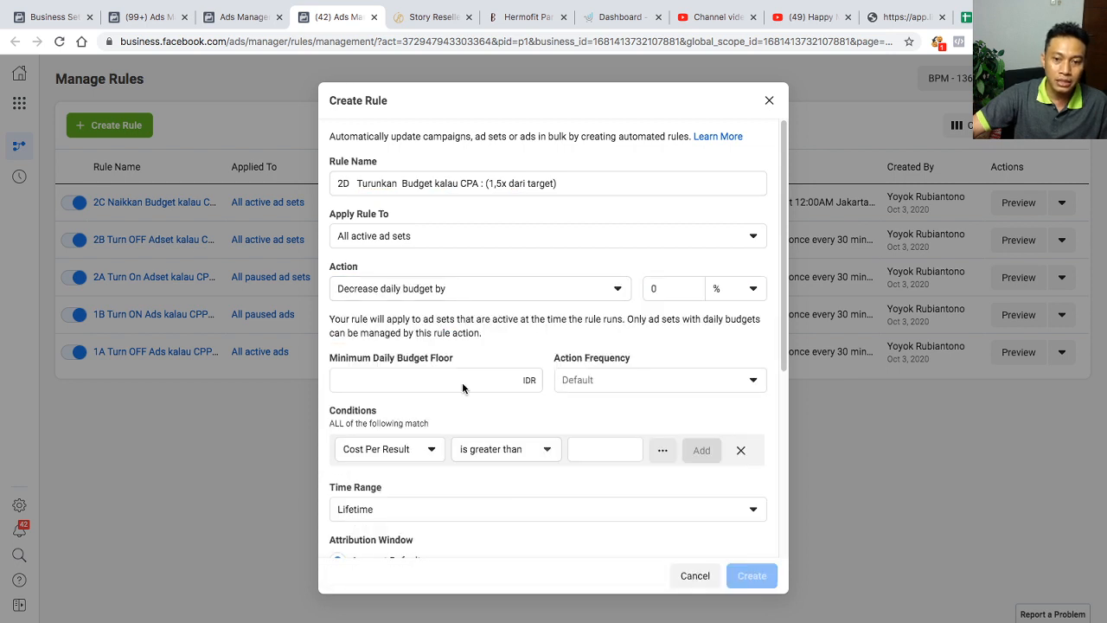
pyautogui.click(664, 288)
pyautogui.write('20')
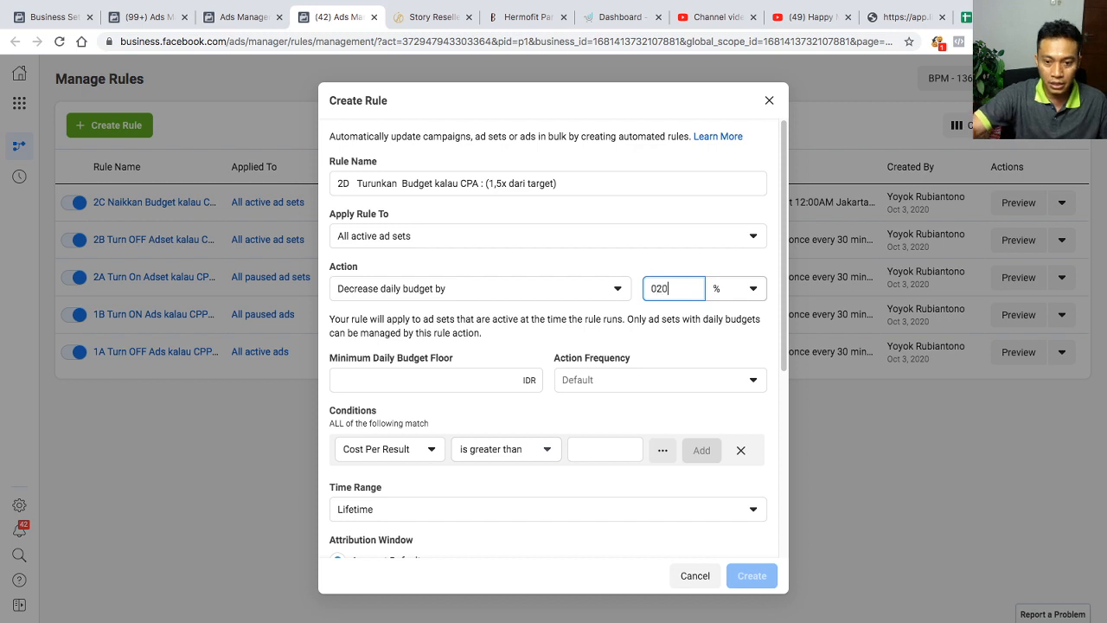
pyautogui.click(630, 258)
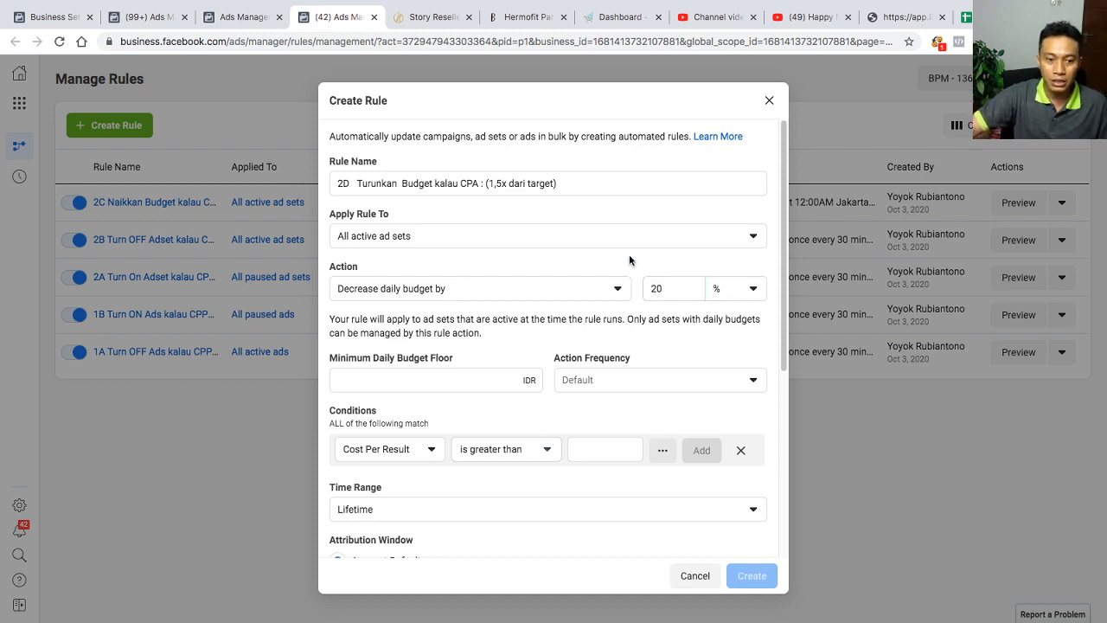
# - Set rule 2D's minimum daily budget floor to 50000 IDR and its action frequency to Once Daily
pyautogui.click(442, 381)
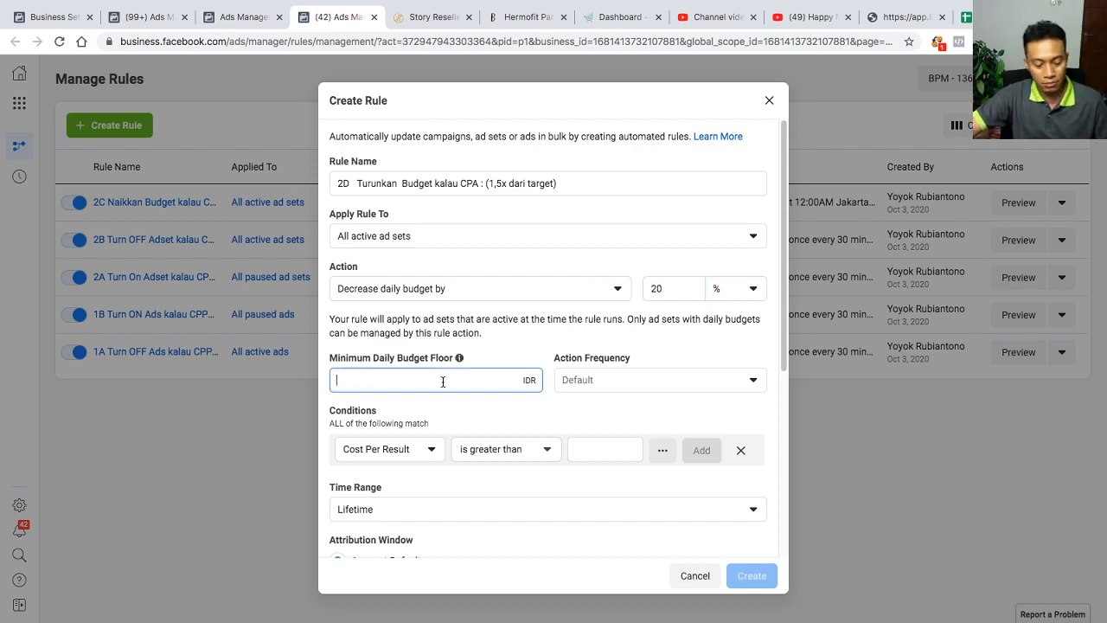
pyautogui.write('50000')
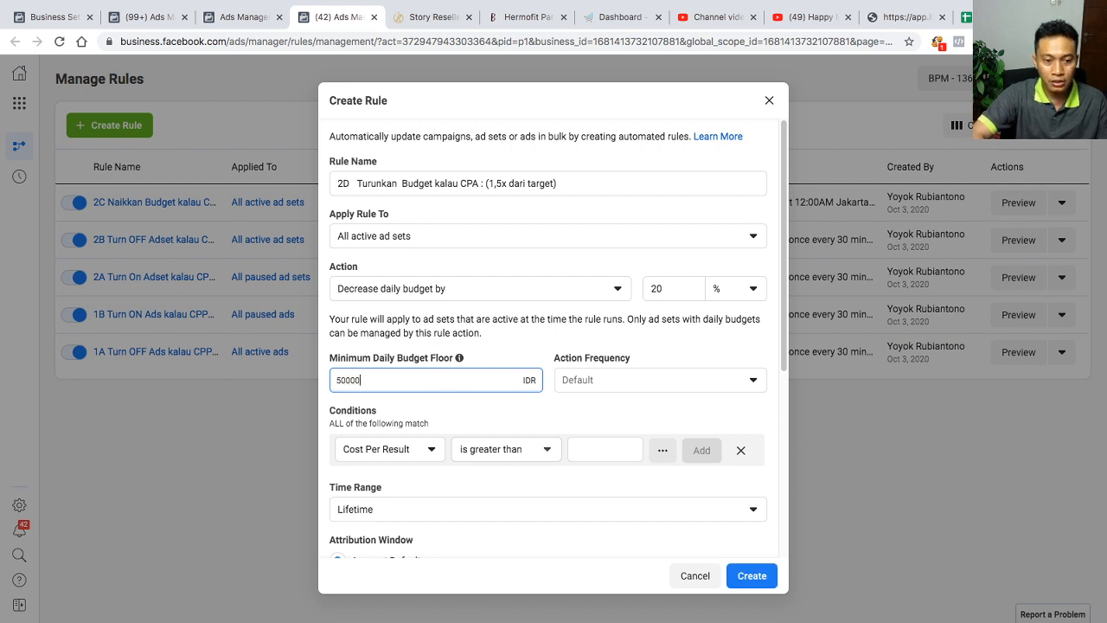
pyautogui.click(524, 340)
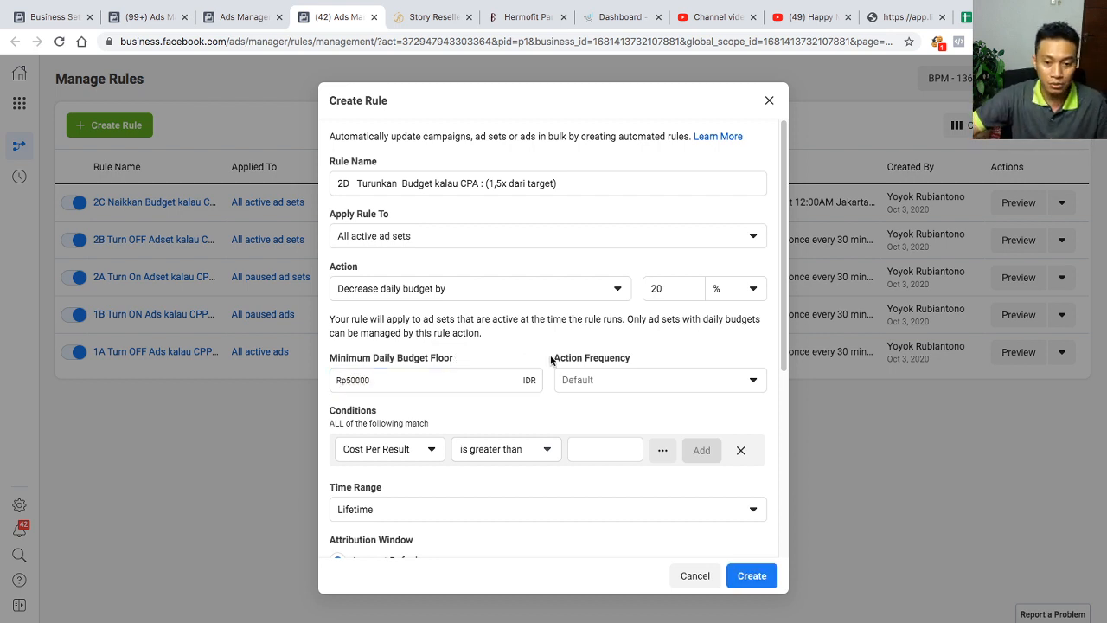
pyautogui.click(586, 380)
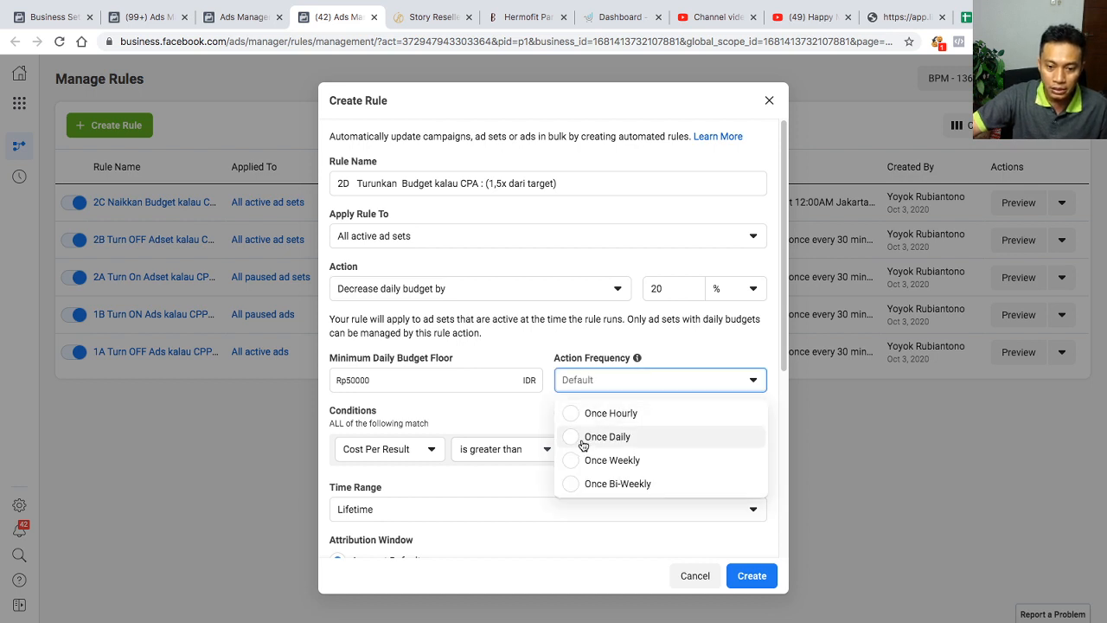
pyautogui.click(582, 439)
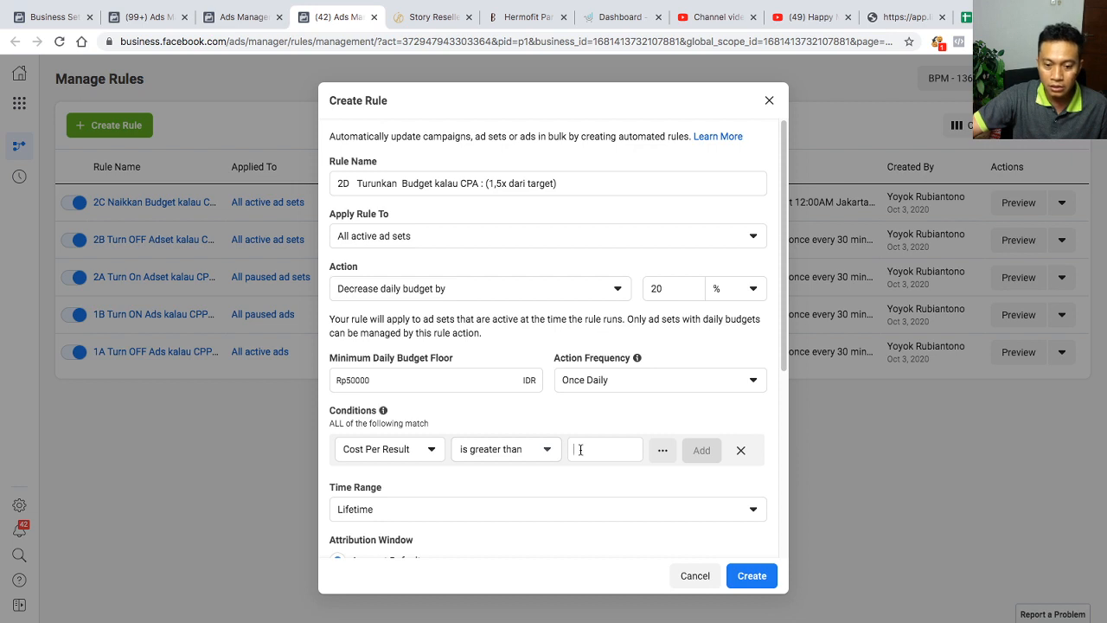
# - Add a condition that Cost Per Result is greater than 30000, and set the time range to Today as the rule sheet specifies
pyautogui.write('30000')
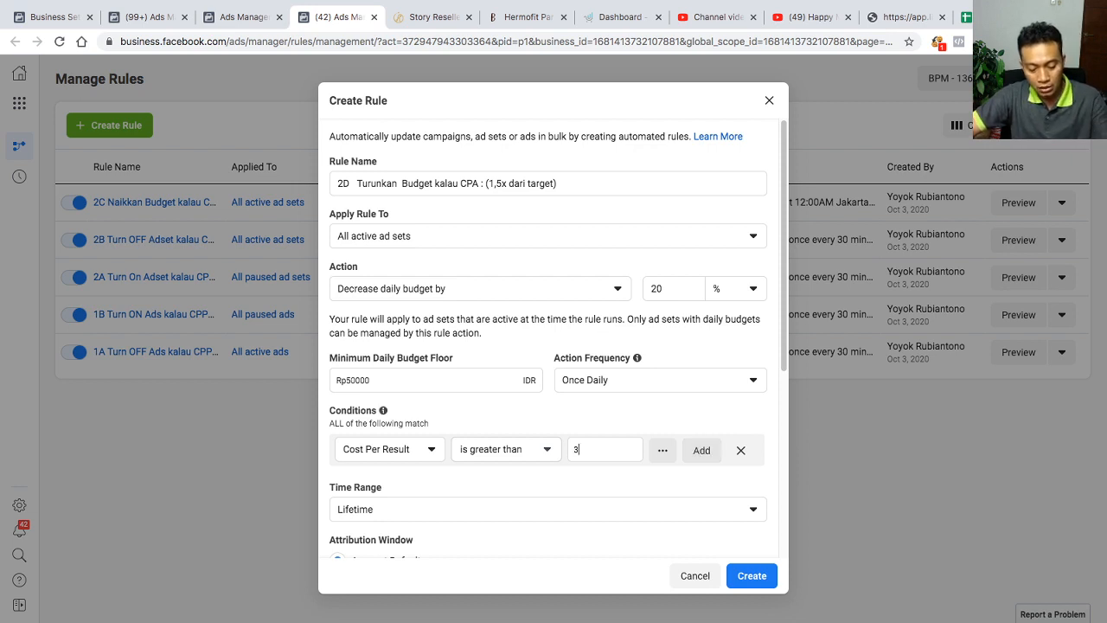
pyautogui.click(701, 450)
pyautogui.click(441, 504)
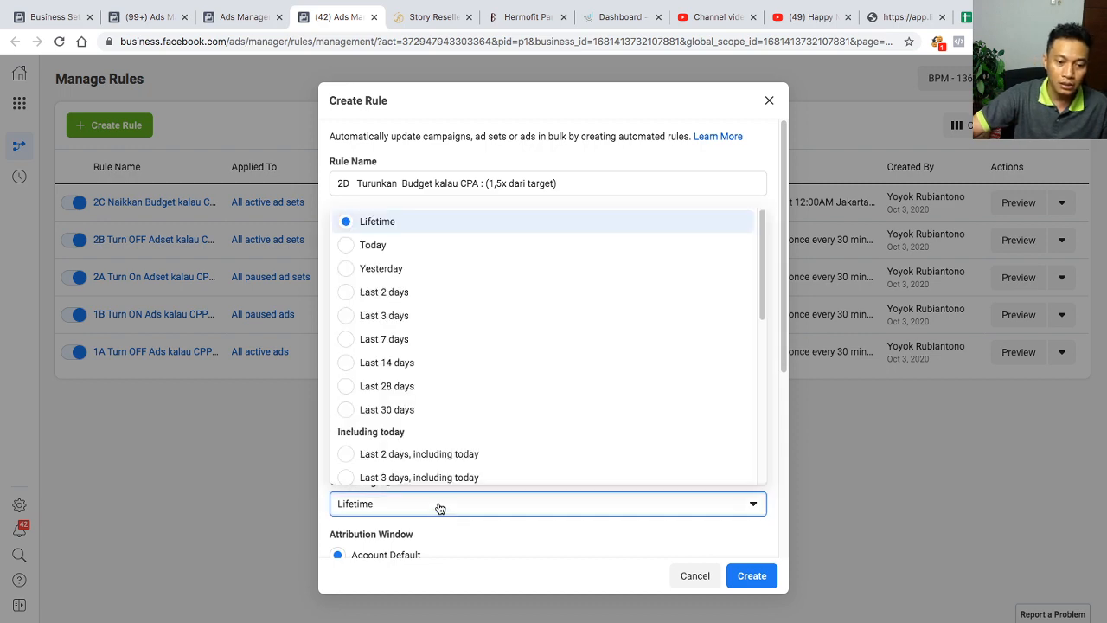
pyautogui.click(962, 16)
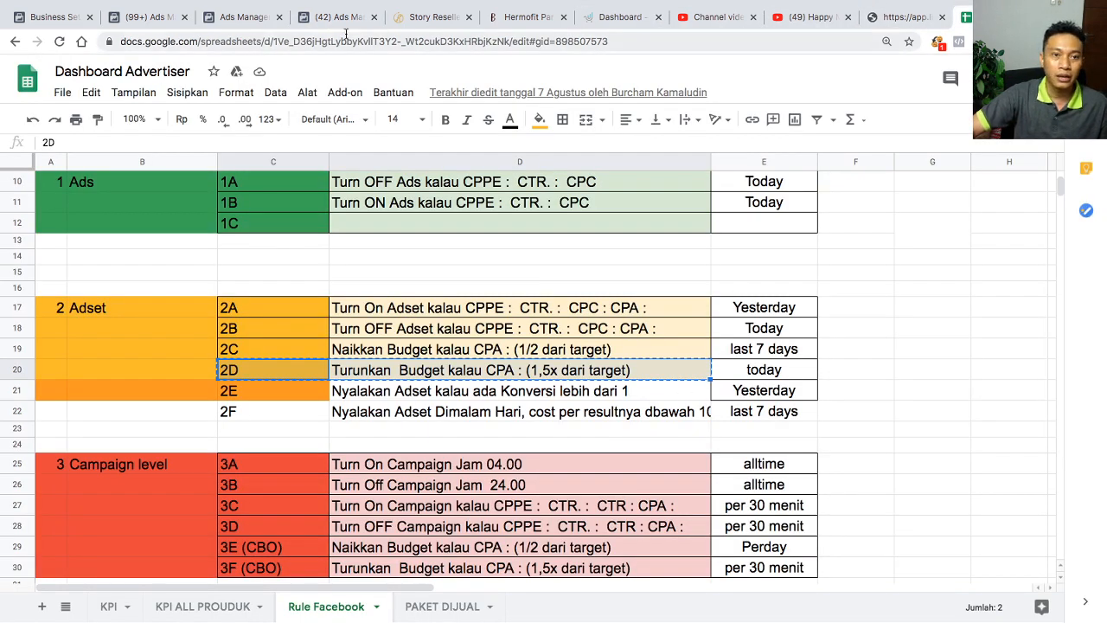
pyautogui.click(258, 20)
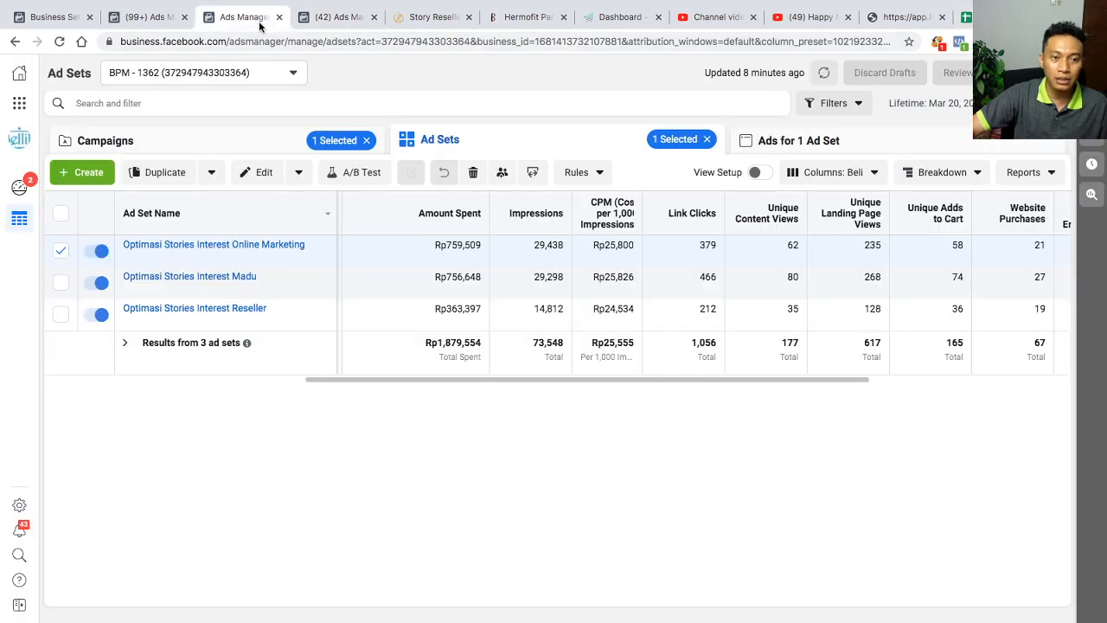
pyautogui.click(335, 21)
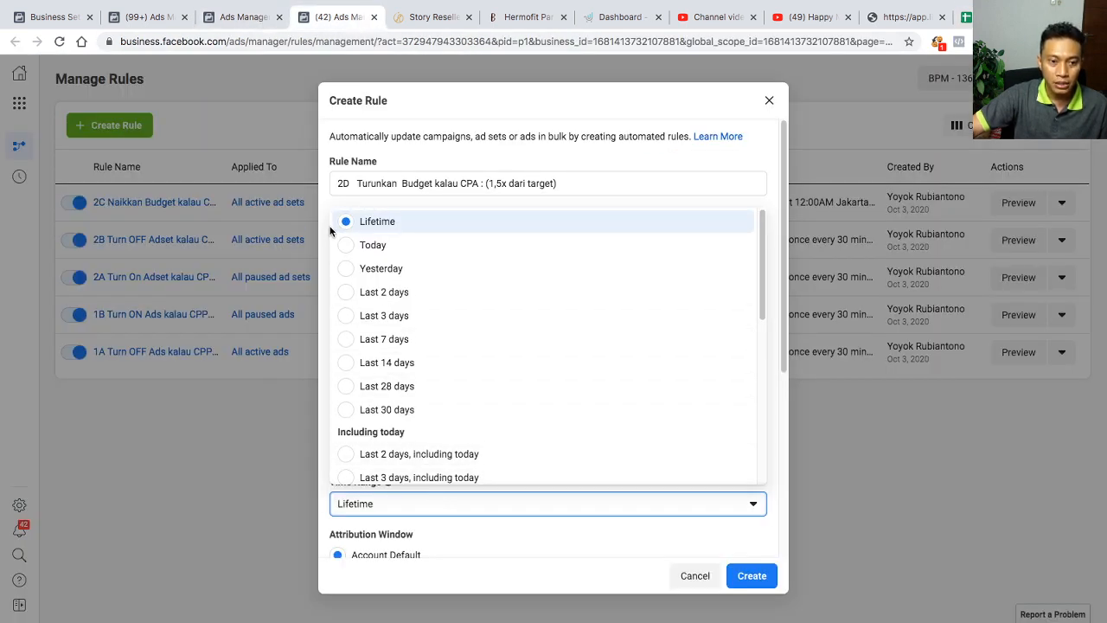
pyautogui.click(342, 245)
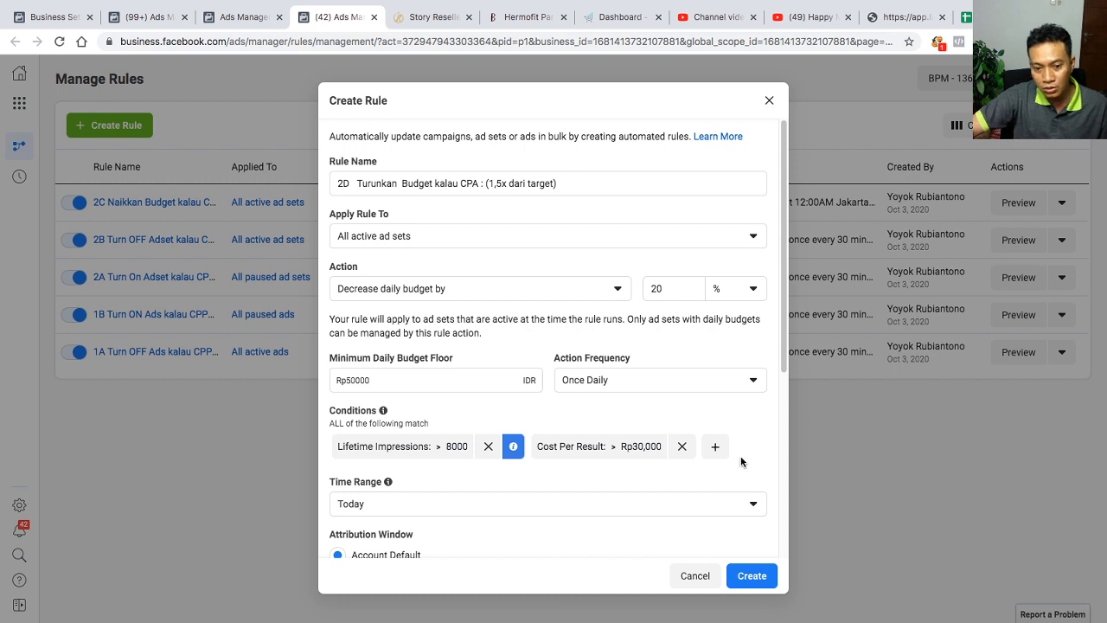
# - Remove the Lifetime Impressions condition from rule 2D, and create the rule after checking its remaining settings
pyautogui.click(488, 447)
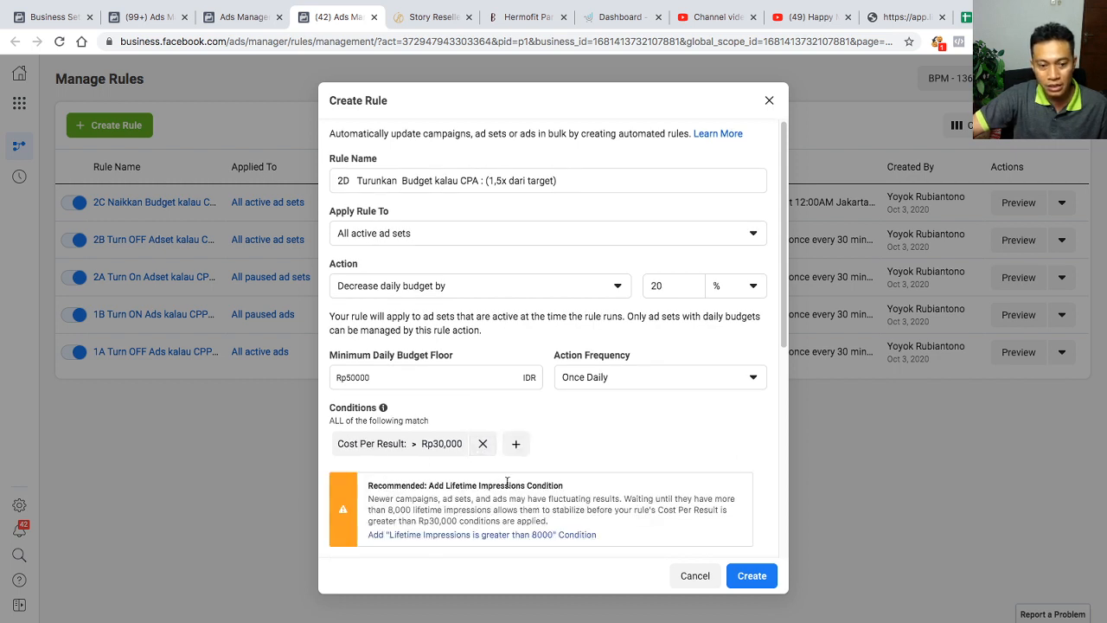
pyautogui.scroll(-1, 507, 482)
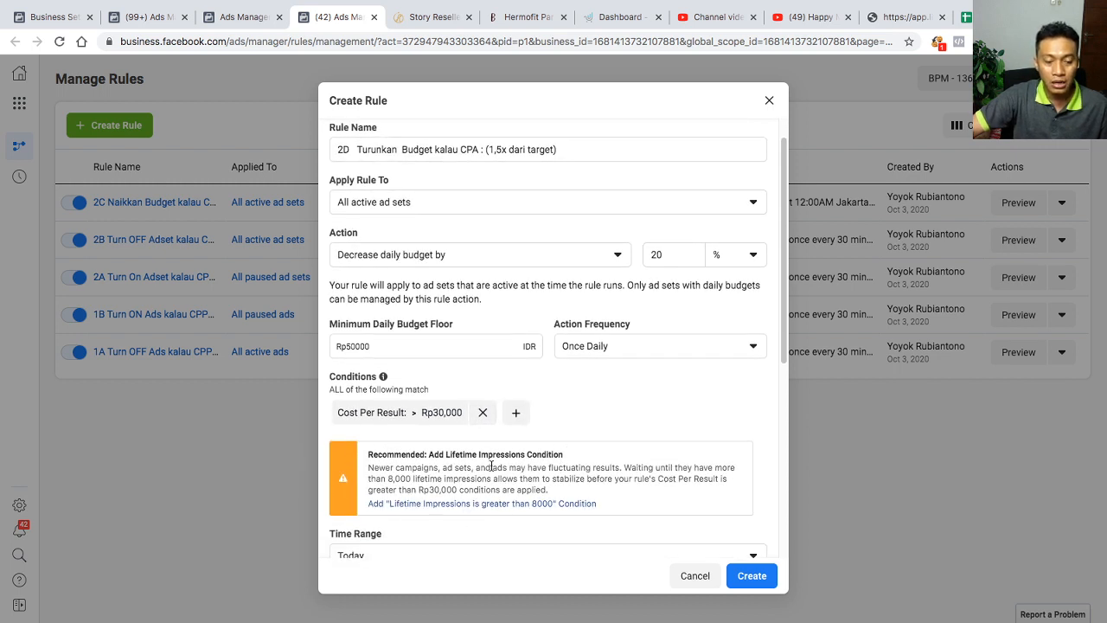
pyautogui.scroll(-2, 492, 465)
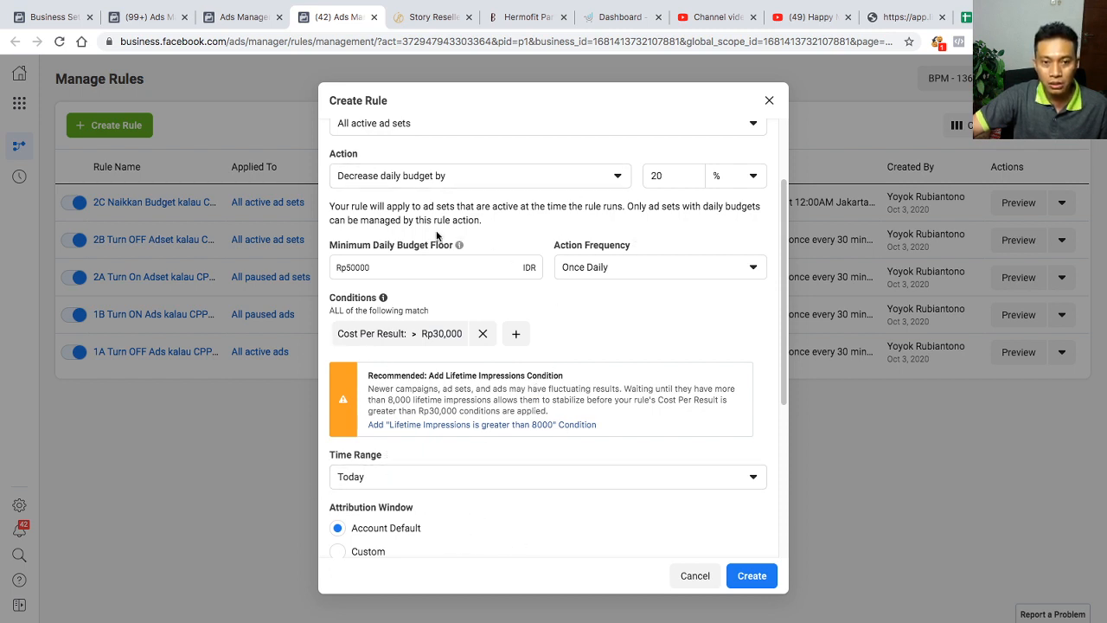
pyautogui.scroll(-1, 566, 437)
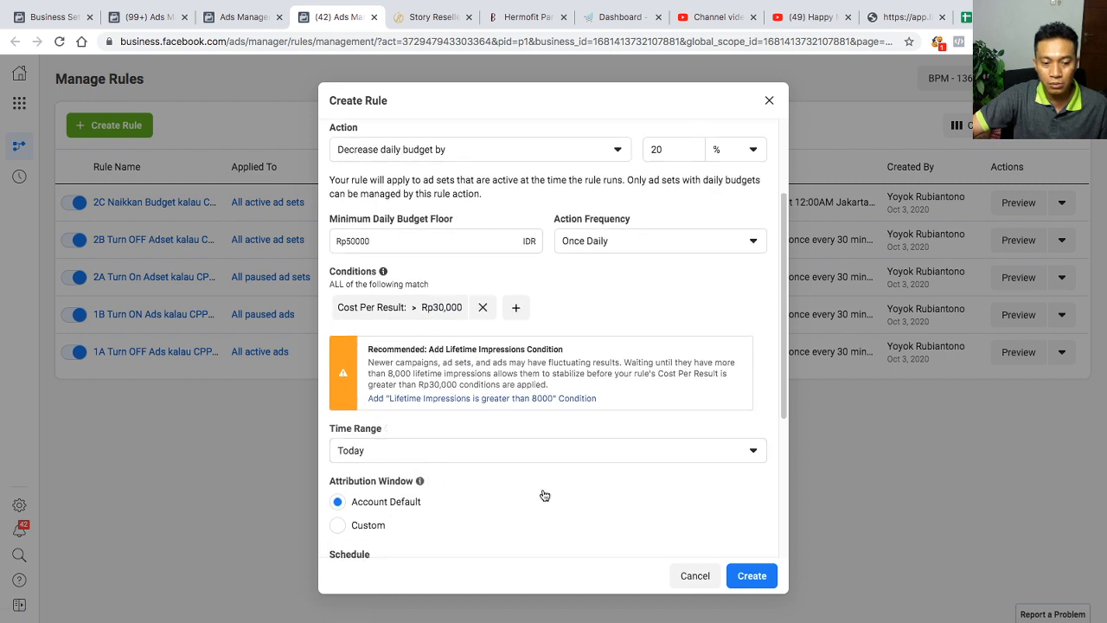
pyautogui.scroll(-3, 425, 514)
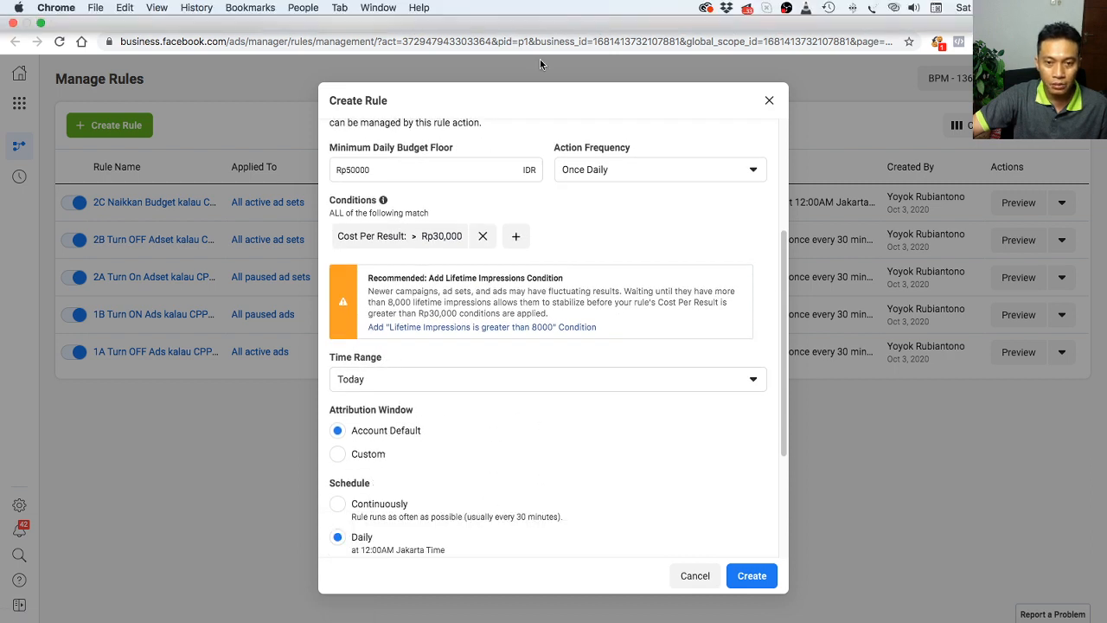
pyautogui.scroll(-2, 460, 378)
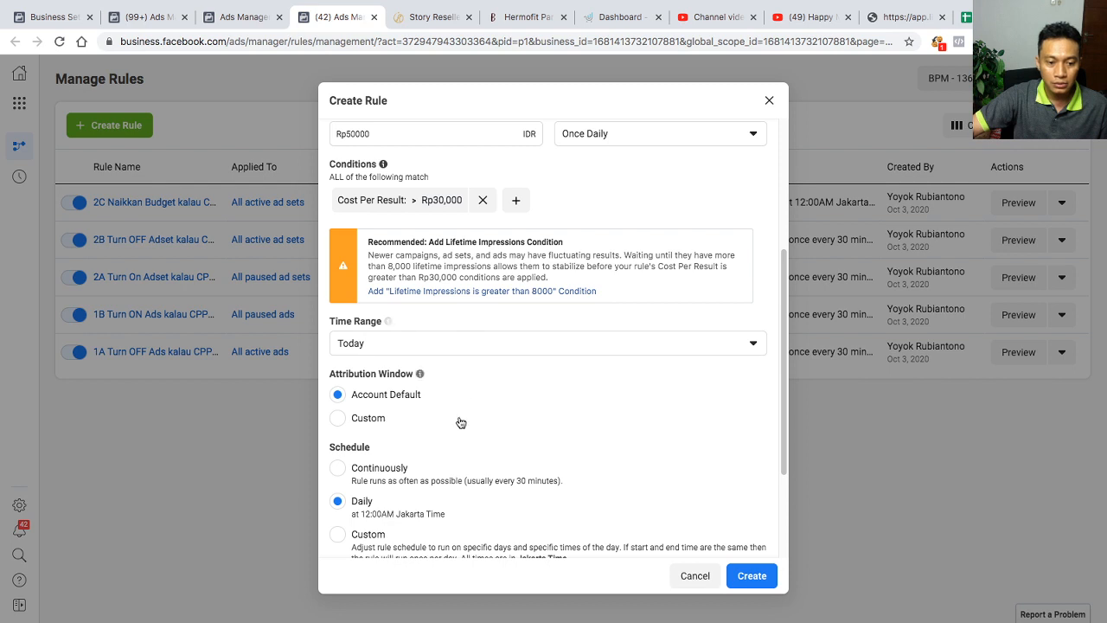
pyautogui.scroll(-2, 460, 422)
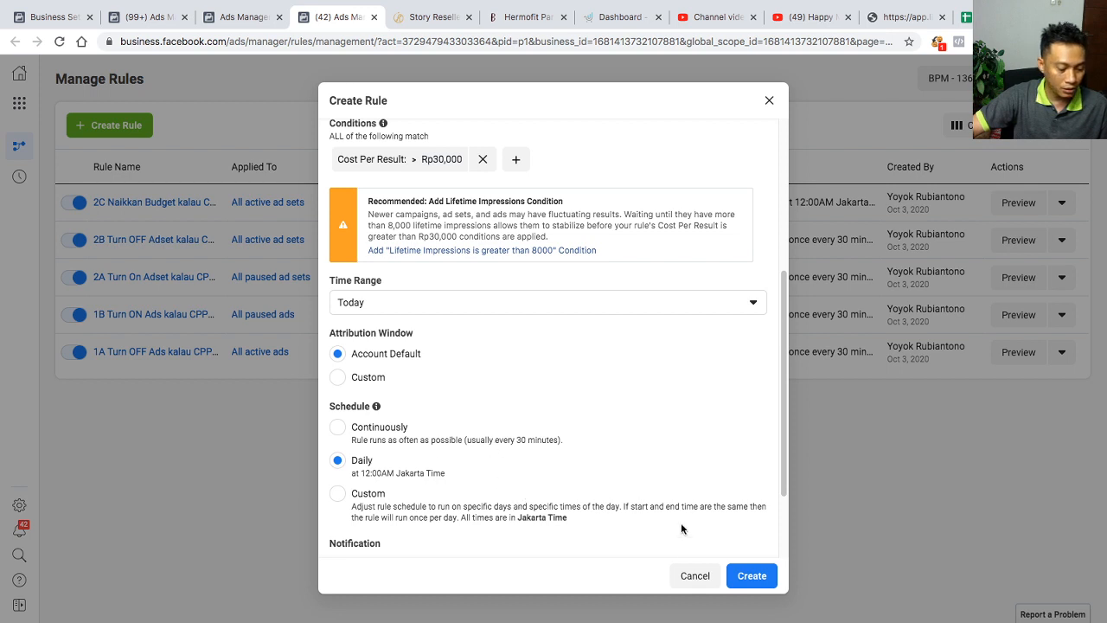
pyautogui.click(747, 578)
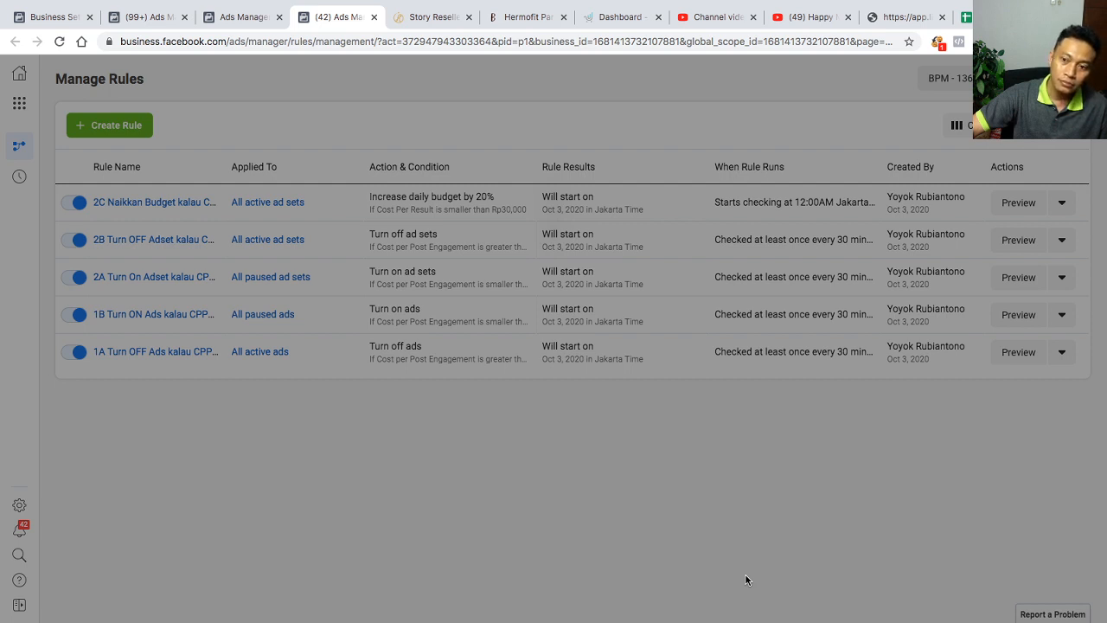
pyautogui.click(659, 280)
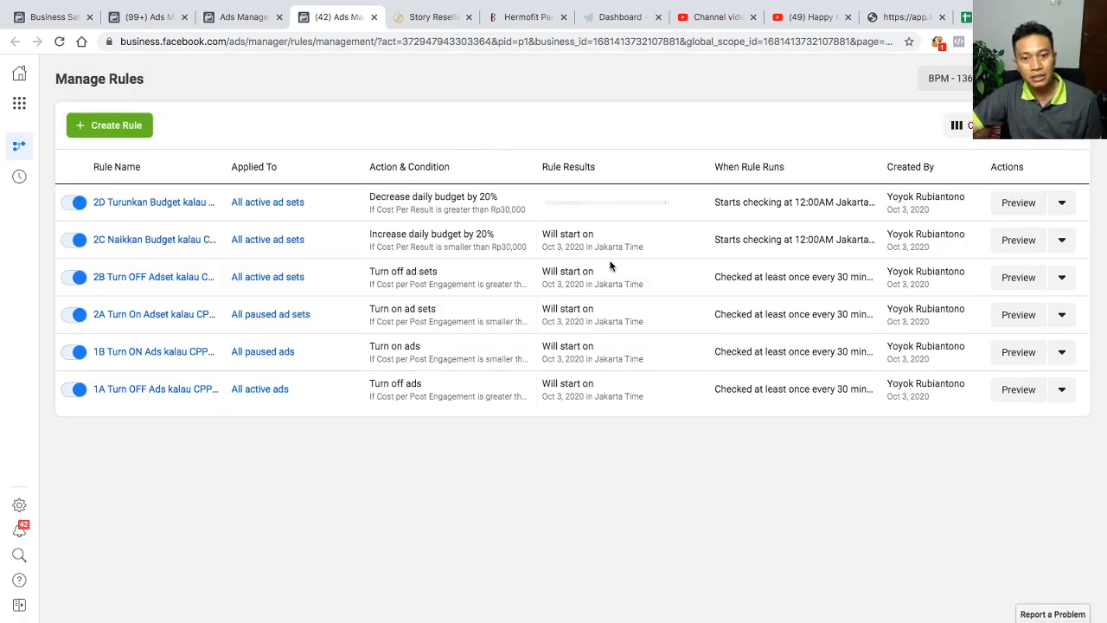
# - Review the remaining ad set rules 2E and 2F and the campaign-level rules 3A to 3F in the Rule Facebook sheet
pyautogui.click(966, 16)
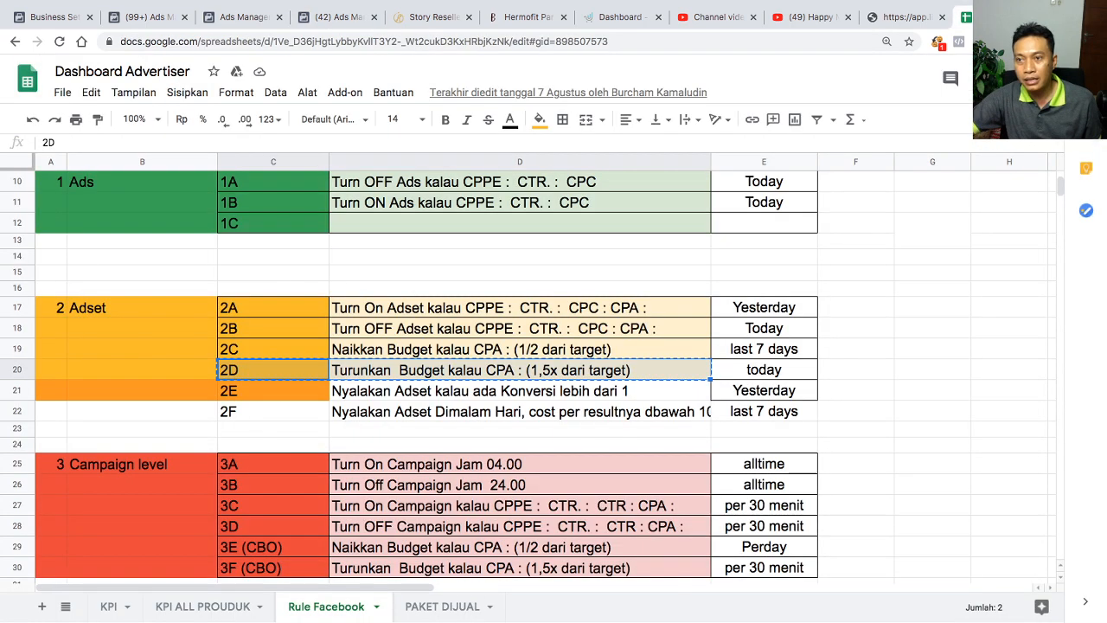
pyautogui.moveTo(266, 397); pyautogui.dragTo(775, 418)
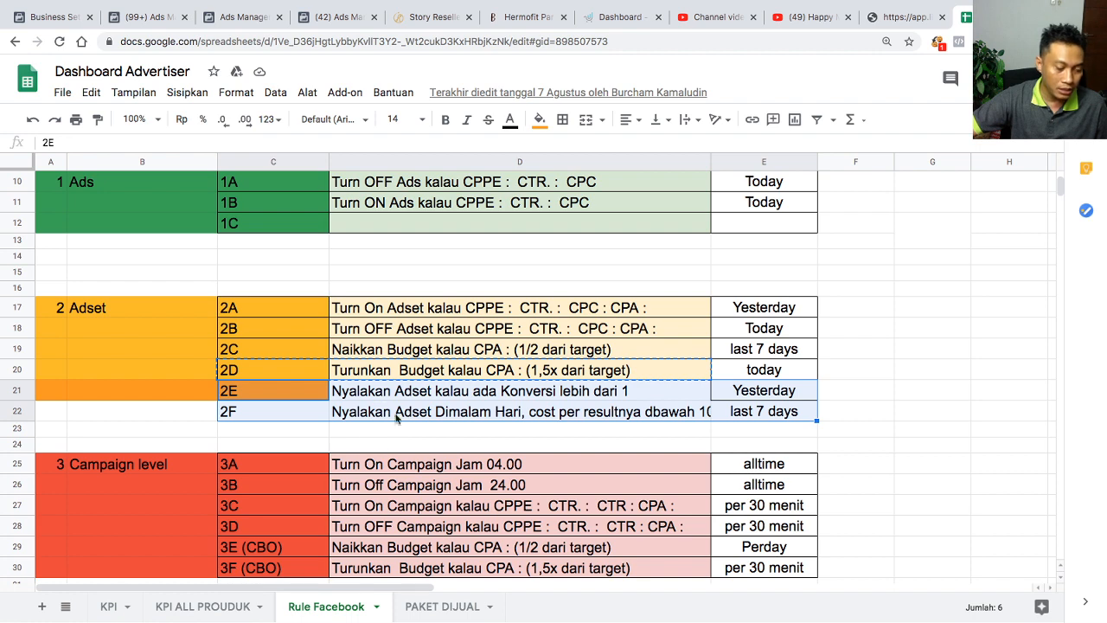
pyautogui.click(882, 419)
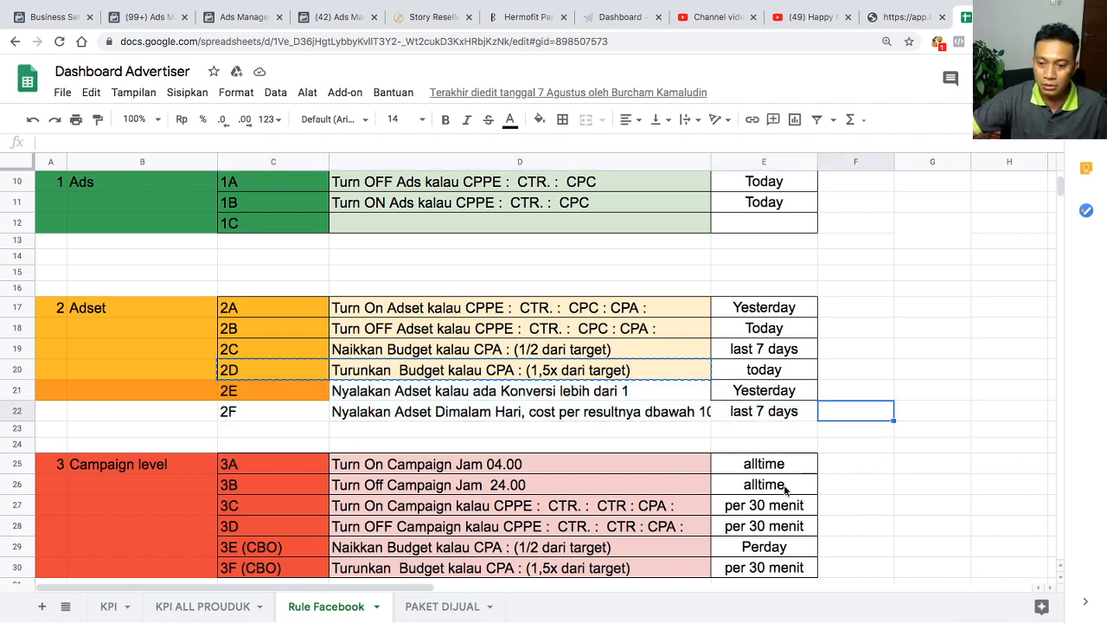
pyautogui.scroll(-4, 755, 499)
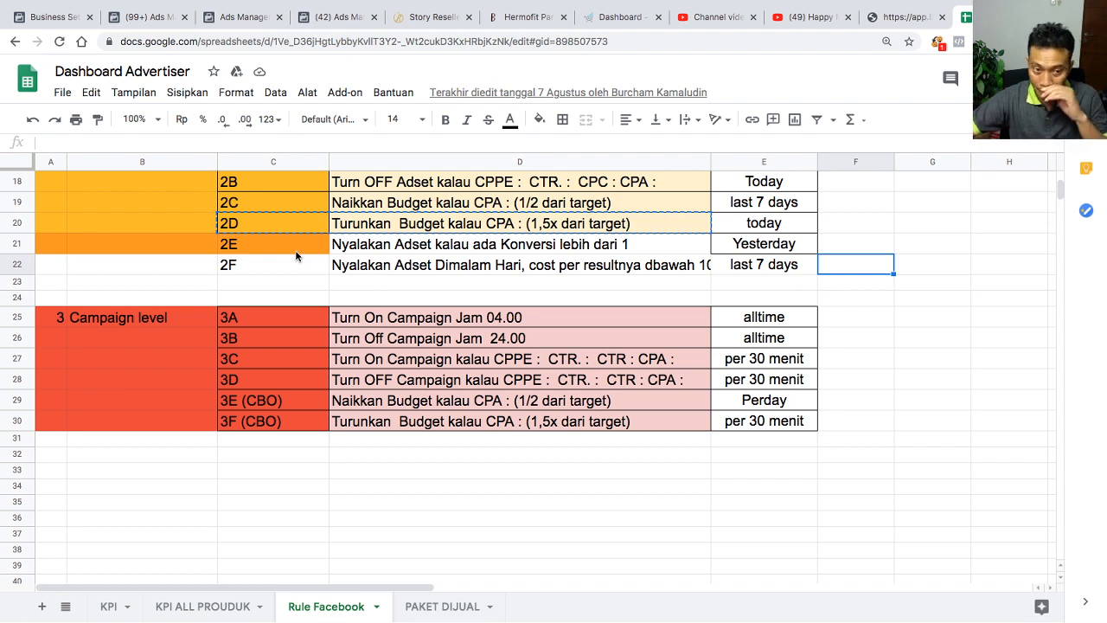
pyautogui.click(359, 500)
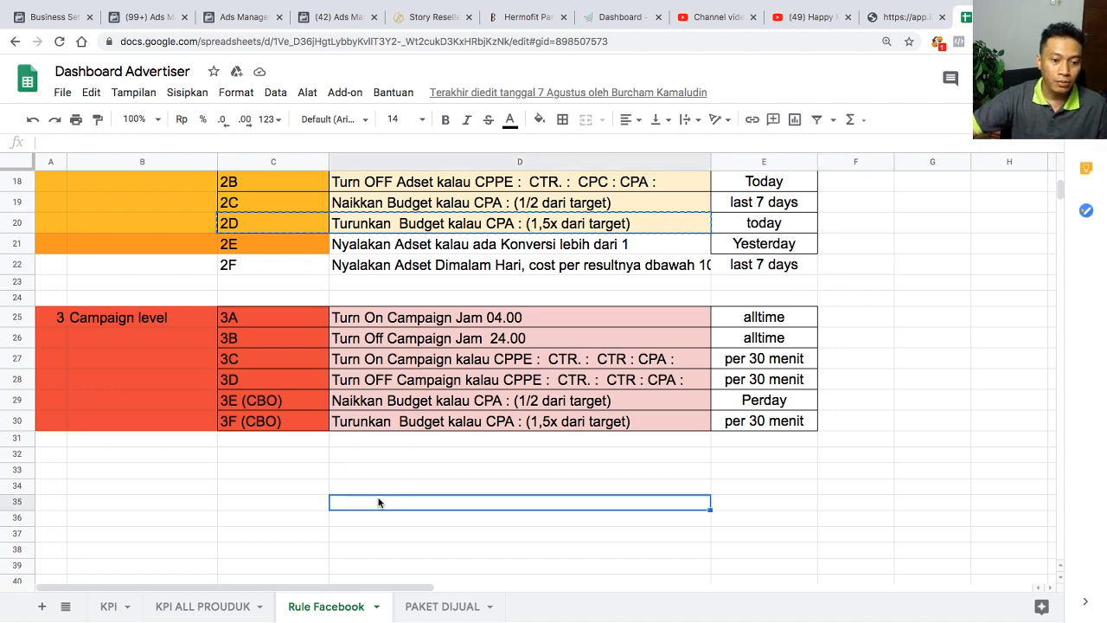
pyautogui.click(222, 467)
pyautogui.click(114, 455)
pyautogui.click(62, 457)
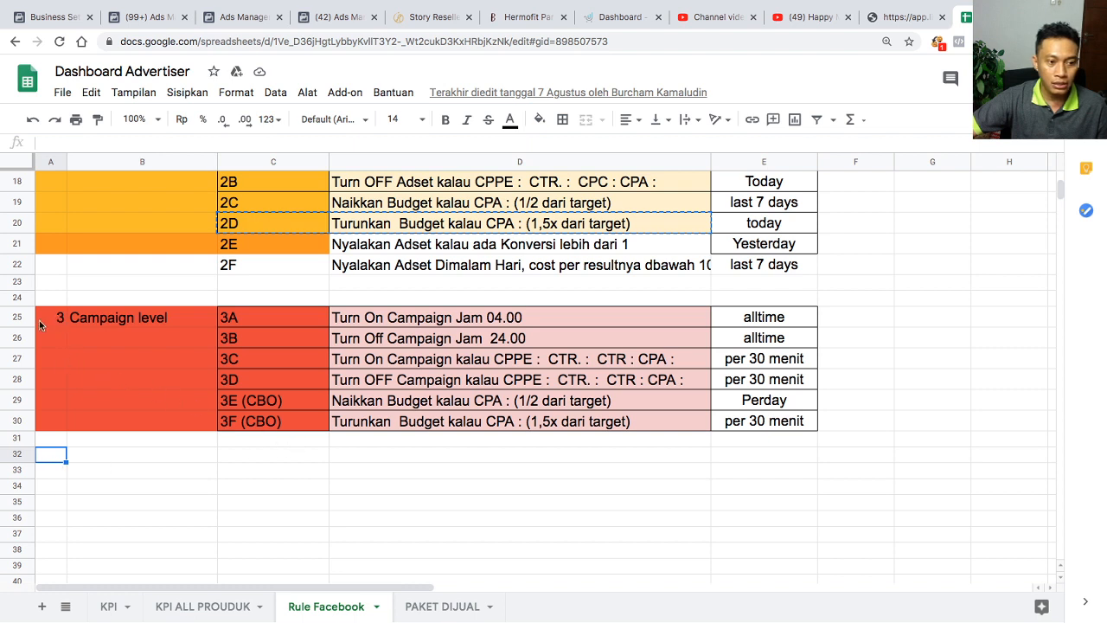
pyautogui.moveTo(59, 318); pyautogui.dragTo(739, 425)
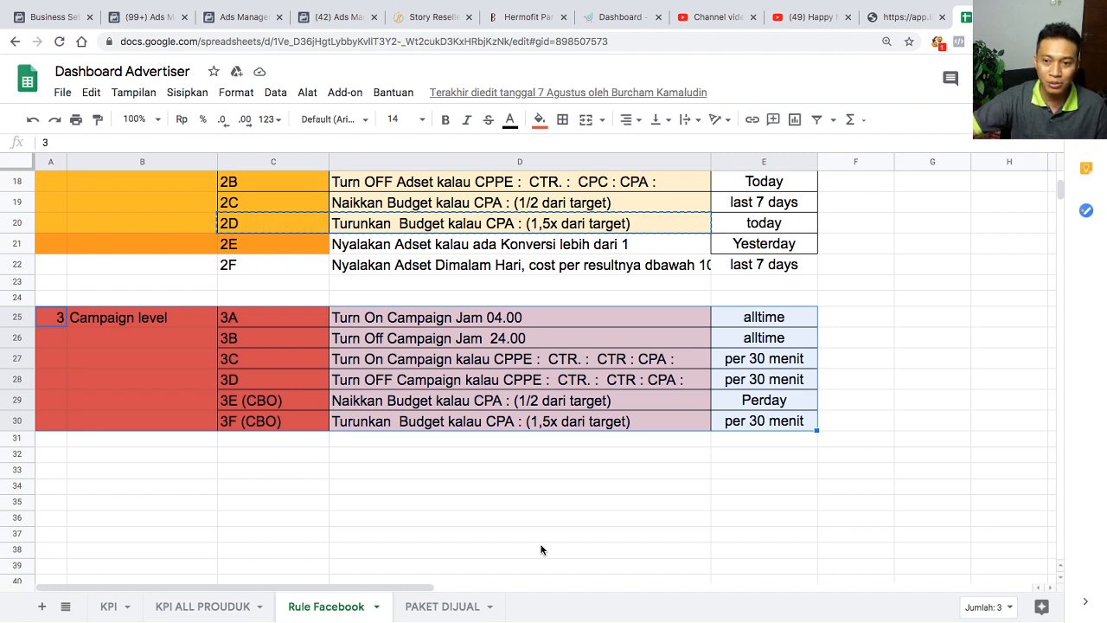
pyautogui.press('super+Tab')
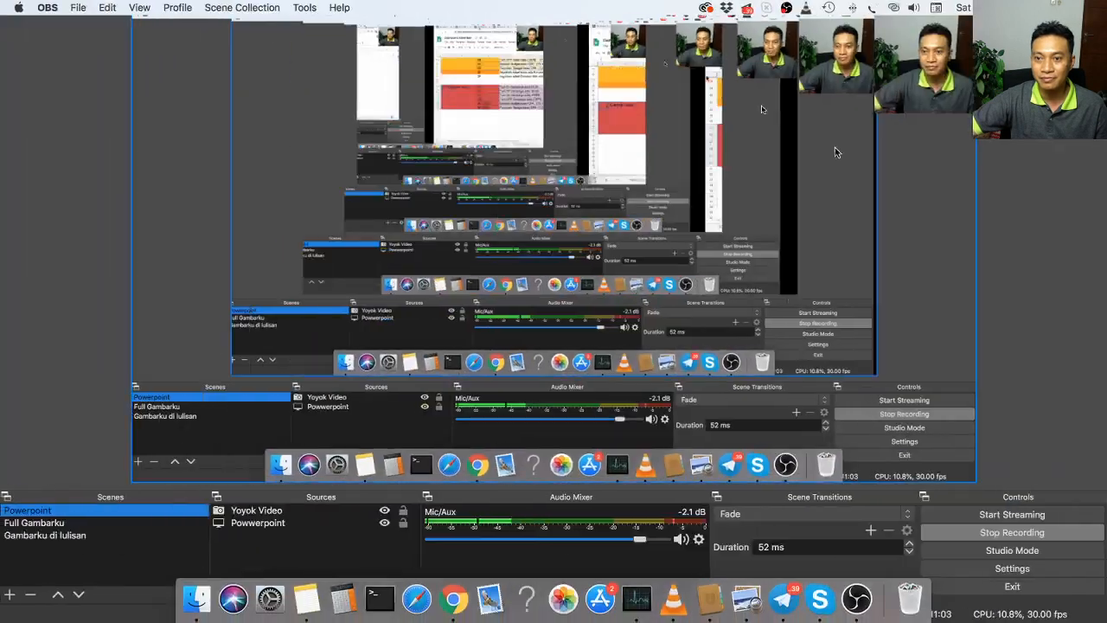